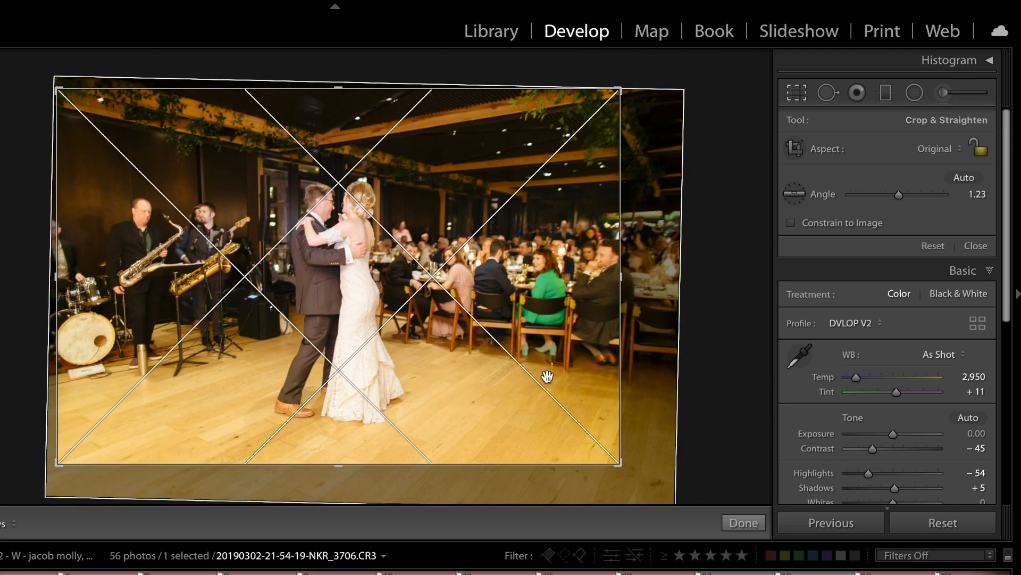
- Tighten the crop of the straightened dance photo NKR_3706 and apply it
{"action": "left_click_drag", "start_coordinate": [531, 463], "coordinate": [531, 452]}
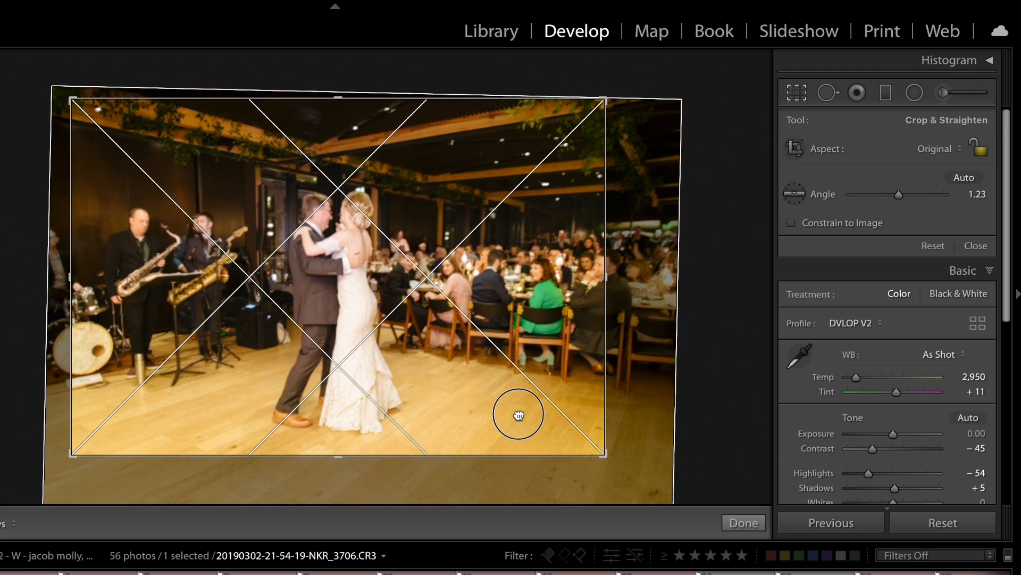
{"action": "key", "text": "Return"}
- Crop the next dance photo, NKR_3707, to a framing similar to NKR_3706 and apply it
{"action": "key", "text": "Right"}
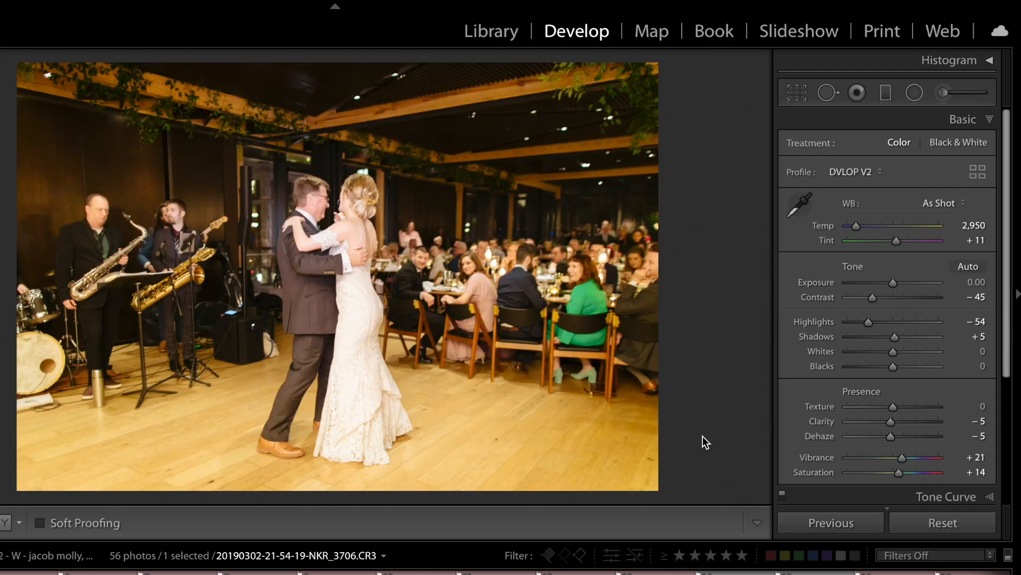
{"action": "key", "text": "r"}
{"action": "left_click_drag", "start_coordinate": [654, 486], "coordinate": [661, 437]}
{"action": "left_click_drag", "start_coordinate": [473, 393], "coordinate": [458, 403]}
{"action": "left_click_drag", "start_coordinate": [456, 464], "coordinate": [457, 456]}
{"action": "key", "text": "Return"}
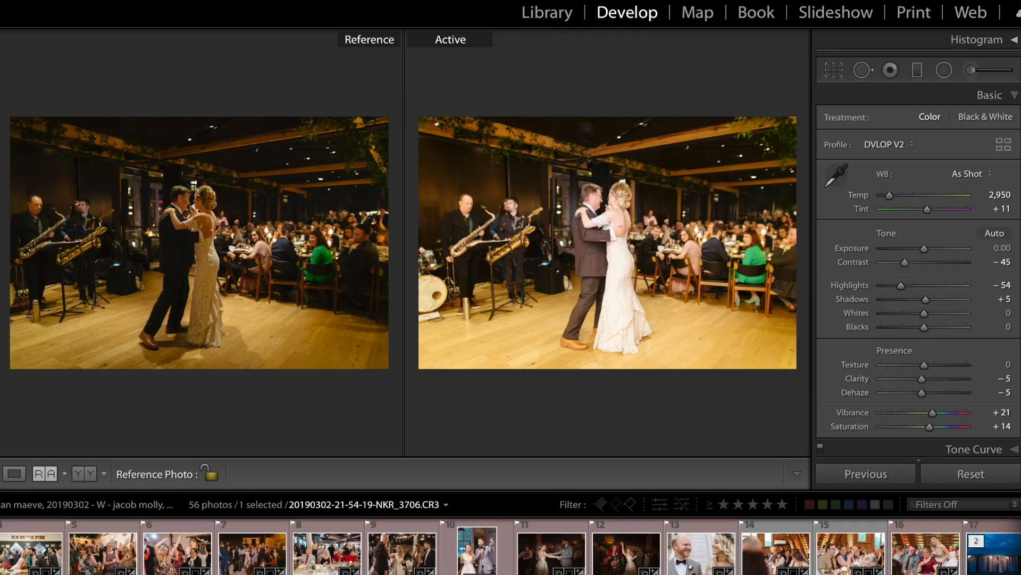
- Make NKR_3706 the reference photo and NKR_3707 the active one, and raise the active photo's exposure beyond +0.80
{"action": "left_click_drag", "start_coordinate": [618, 205], "coordinate": [667, 207]}
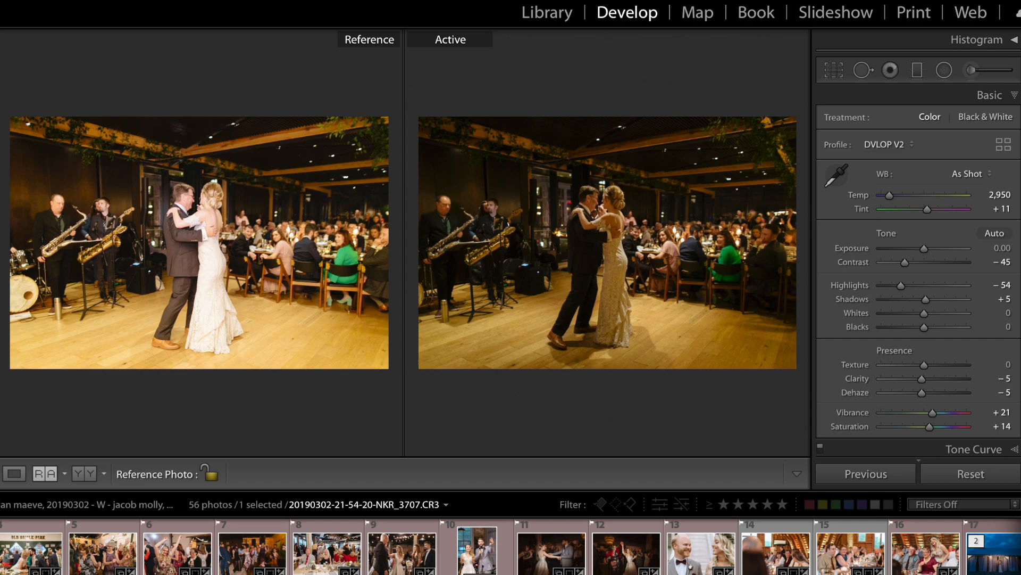
{"action": "key", "text": "plus"}
{"action": "key", "text": "plus"}
{"action": "key", "text": "plus"}
{"action": "key", "text": "plus"}
{"action": "key", "text": "plus"}
{"action": "key", "text": "plus"}
{"action": "key", "text": "plus"}
{"action": "key", "text": "plus"}
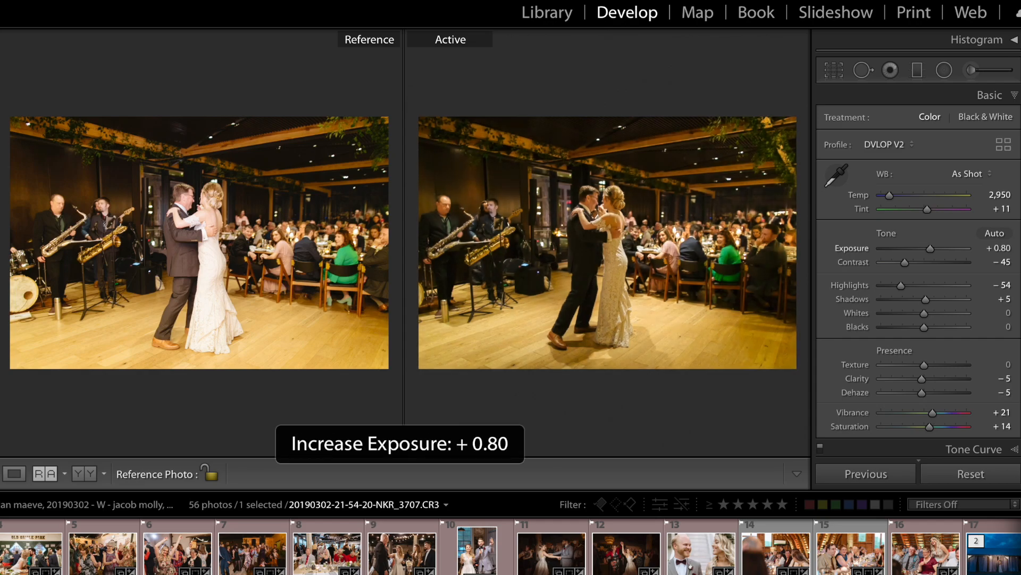
{"action": "key", "text": "plus"}
{"action": "key", "text": "plus"}
{"action": "key", "text": "plus"}
{"action": "key", "text": "plus"}
- Set NKR_3707's tint to +26 and its exposure to +1.50 to match the reference photo
{"action": "key", "text": "comma"}
{"action": "key", "text": "plus"}
{"action": "key", "text": "plus"}
{"action": "key", "text": "plus"}
{"action": "key", "text": "plus"}
{"action": "key", "text": "plus"}
{"action": "key", "text": "plus"}
{"action": "key", "text": "plus"}
{"action": "key", "text": "plus"}
{"action": "key", "text": "plus"}
{"action": "key", "text": "plus"}
{"action": "key", "text": "period"}
{"action": "key", "text": "plus"}
{"action": "key", "text": "plus"}
{"action": "key", "text": "comma"}
{"action": "key", "text": "minus"}
{"action": "key", "text": "minus"}
{"action": "key", "text": "minus"}
{"action": "key", "text": "minus"}
{"action": "key", "text": "minus"}
{"action": "key", "text": "period"}
{"action": "key", "text": "plus"}
- Lower the highlights of NKR_3707 to -64
{"action": "key", "text": "period"}
{"action": "key", "text": "period"}
{"action": "key", "text": "minus"}
{"action": "key", "text": "minus"}
{"action": "key", "text": "minus"}
{"action": "key", "text": "minus"}
{"action": "key", "text": "minus"}
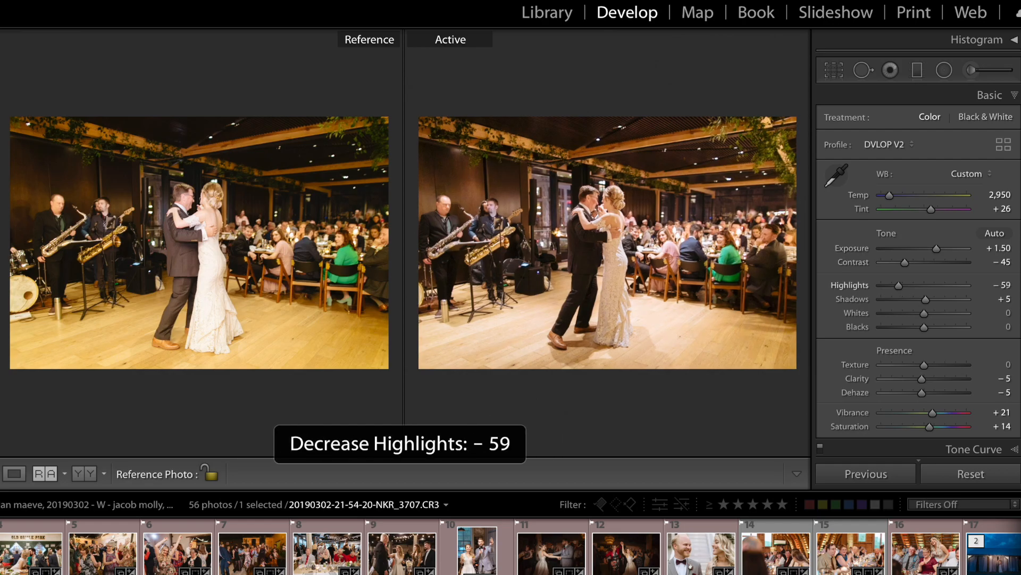
{"action": "key", "text": "minus"}
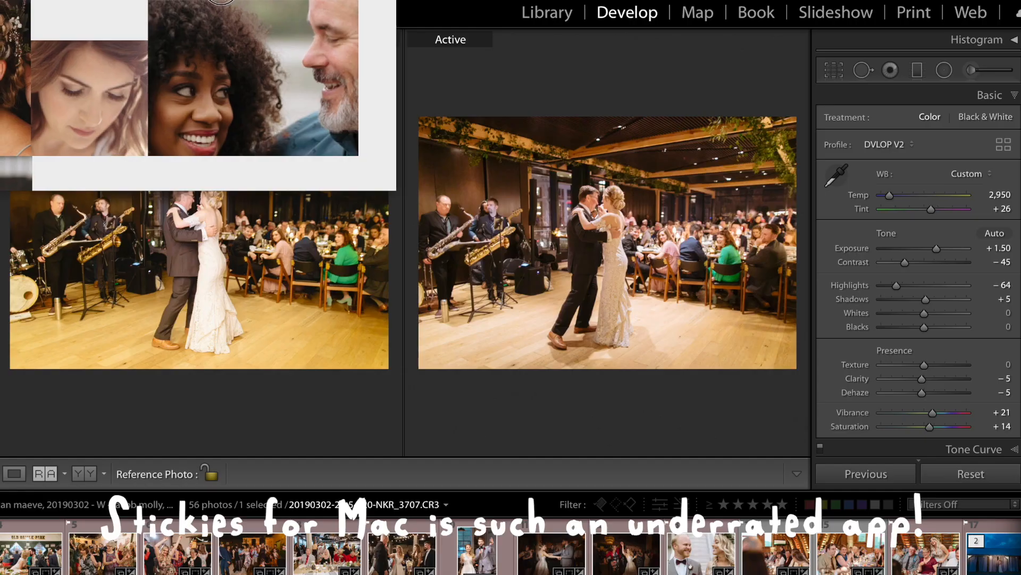
- Make the sticky note of sample portraits narrow and tall, and place it beside the photo comparison
{"action": "left_click_drag", "start_coordinate": [221, 1], "coordinate": [248, 41]}
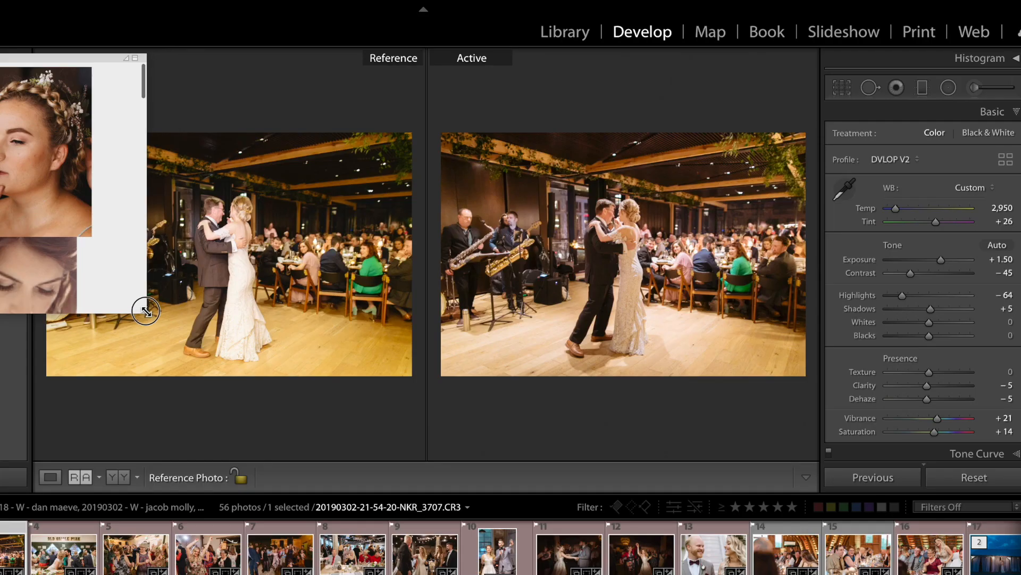
{"action": "left_click_drag", "start_coordinate": [146, 308], "coordinate": [101, 388]}
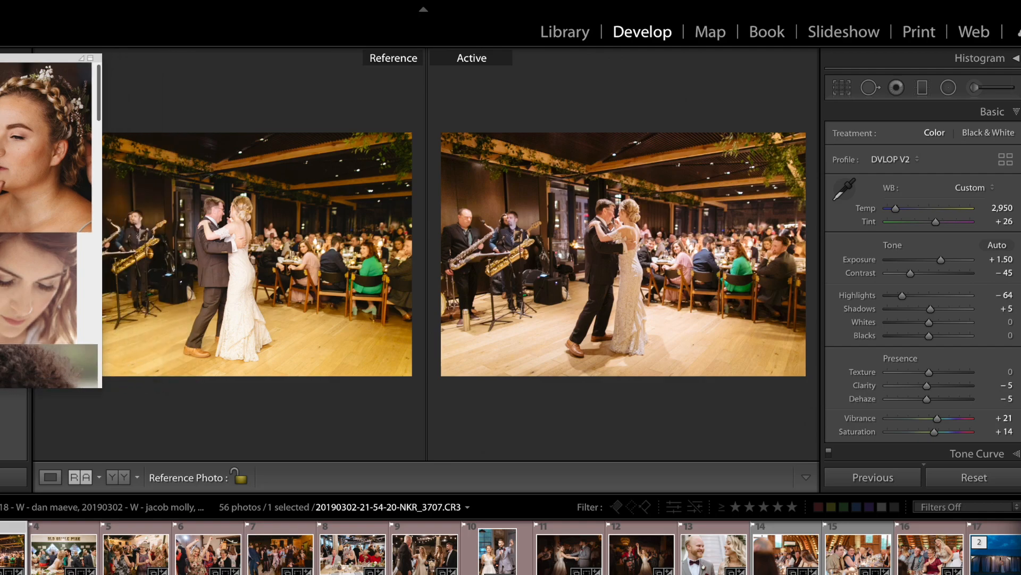
{"action": "left_click_drag", "start_coordinate": [14, 56], "coordinate": [79, 19]}
- Examine the sample portraits in the sticky note as skin-tone references and move the note closer to the photos
{"action": "scroll", "coordinate": [89, 231], "scroll_direction": "down", "scroll_amount": 5}
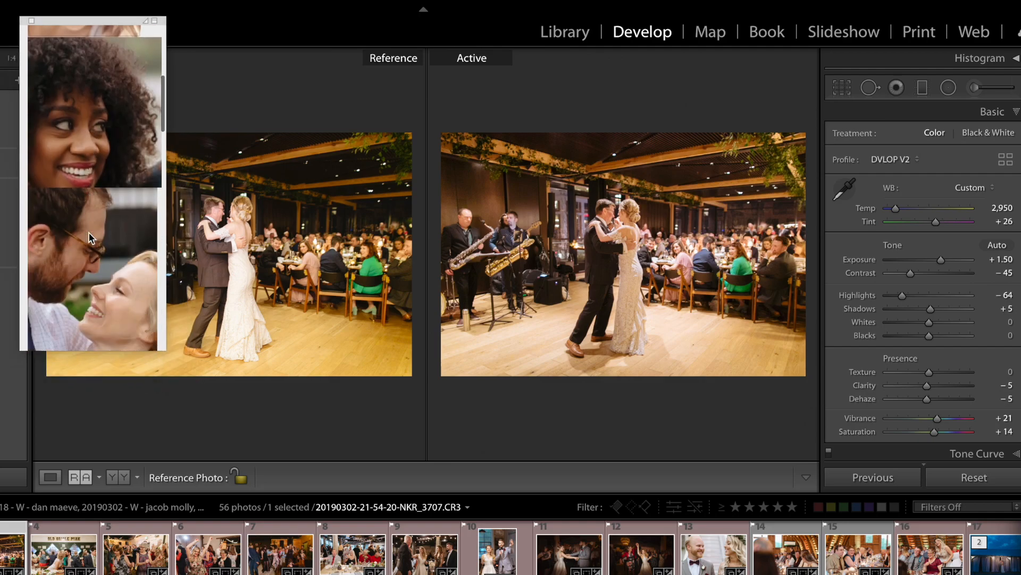
{"action": "scroll", "coordinate": [89, 232], "scroll_direction": "down", "scroll_amount": 10}
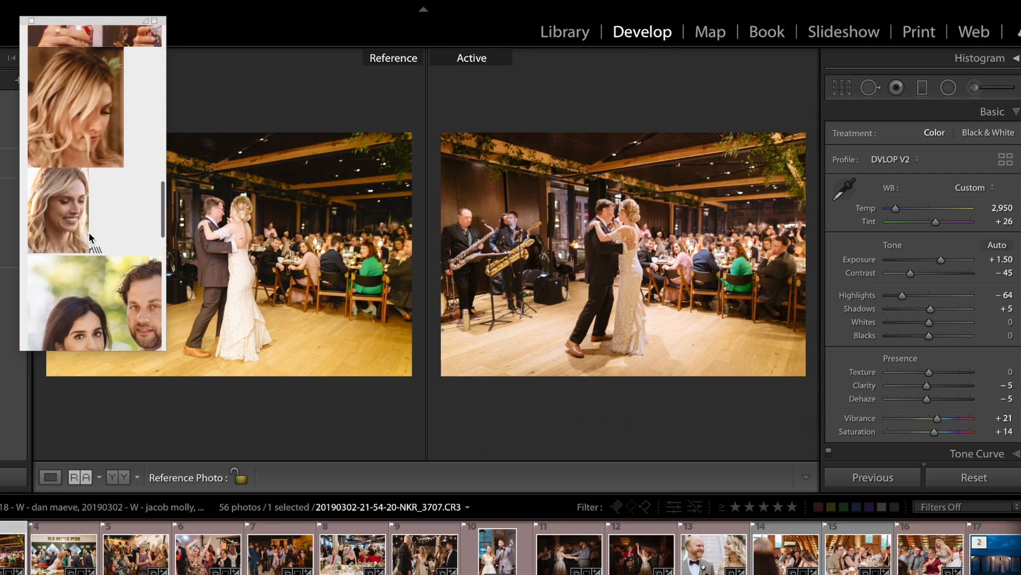
{"action": "scroll", "coordinate": [88, 232], "scroll_direction": "up", "scroll_amount": 2}
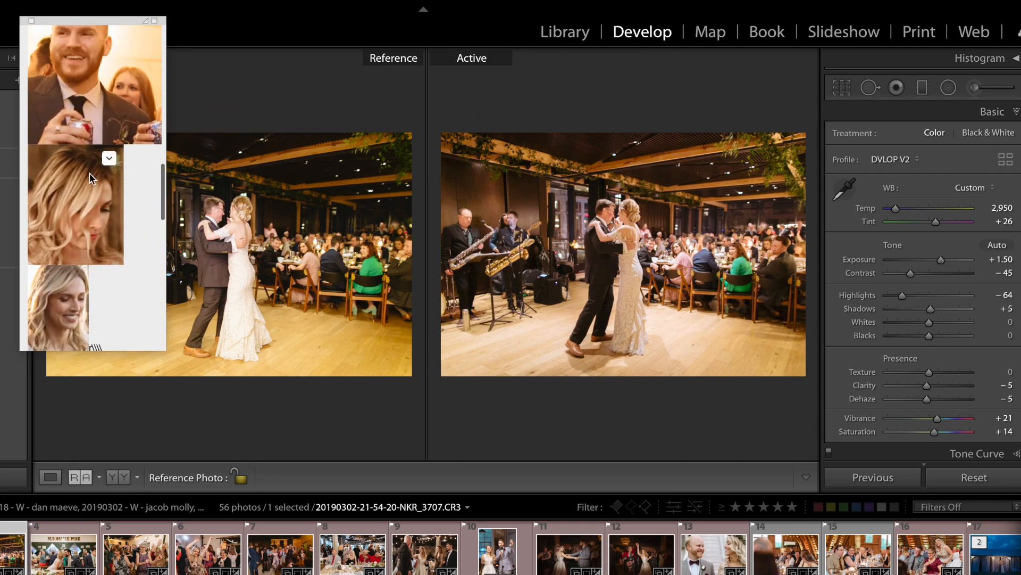
{"action": "scroll", "coordinate": [89, 202], "scroll_direction": "up", "scroll_amount": 2}
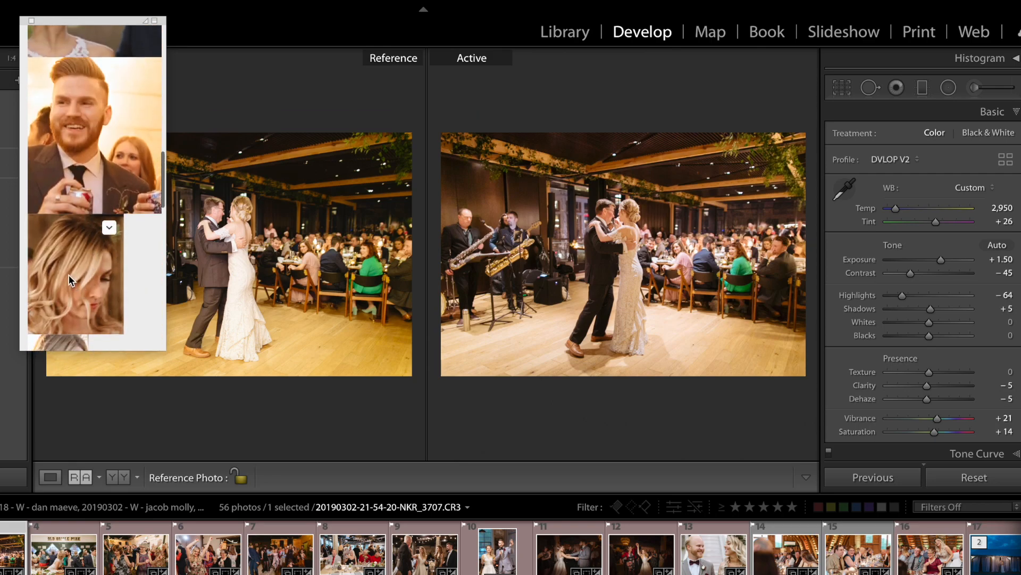
{"action": "scroll", "coordinate": [149, 303], "scroll_direction": "down", "scroll_amount": 12}
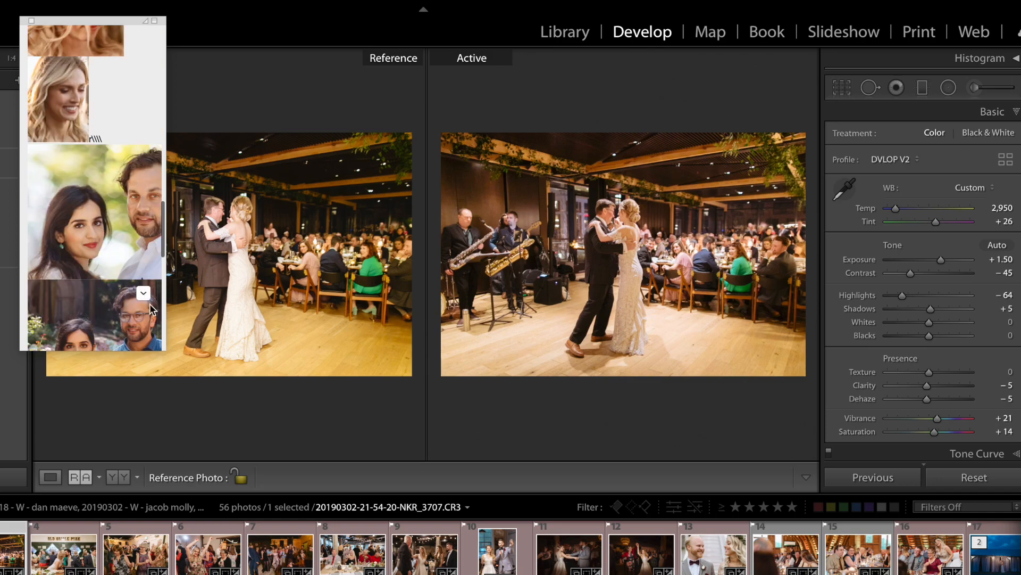
{"action": "scroll", "coordinate": [122, 272], "scroll_direction": "up", "scroll_amount": 14}
{"action": "scroll", "coordinate": [122, 272], "scroll_direction": "up", "scroll_amount": 1}
{"action": "scroll", "coordinate": [122, 272], "scroll_direction": "down", "scroll_amount": 3}
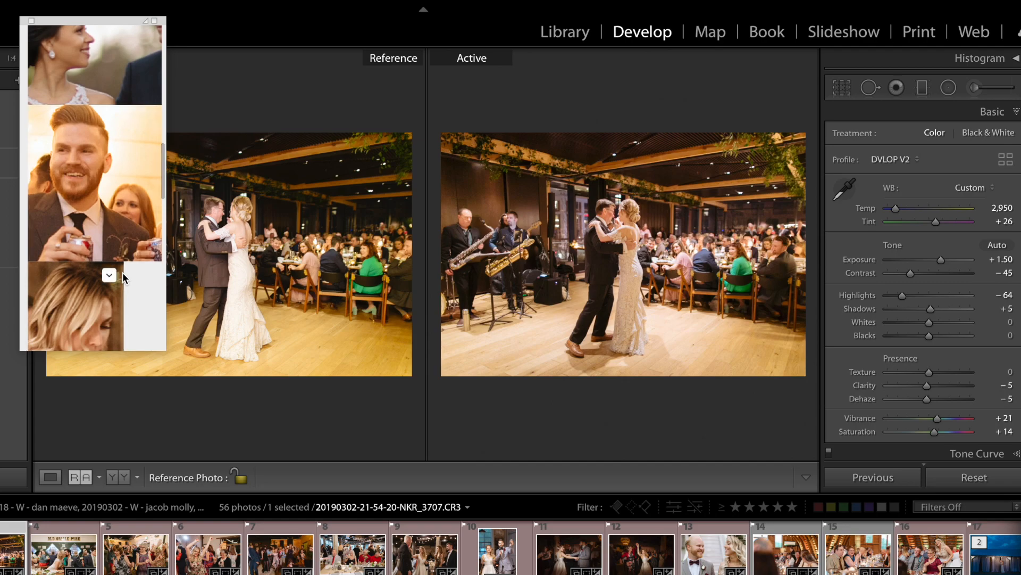
{"action": "left_click_drag", "start_coordinate": [105, 21], "coordinate": [141, 21]}
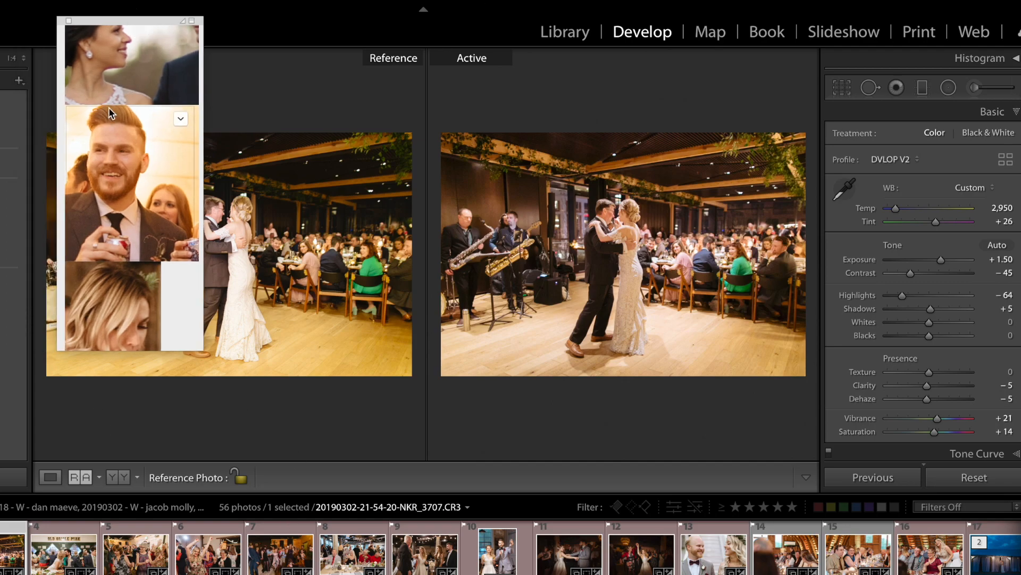
- Show NKR_3707 alone in a single-photo view and lower its exposure to about +1.20
{"action": "left_click", "coordinate": [50, 477]}
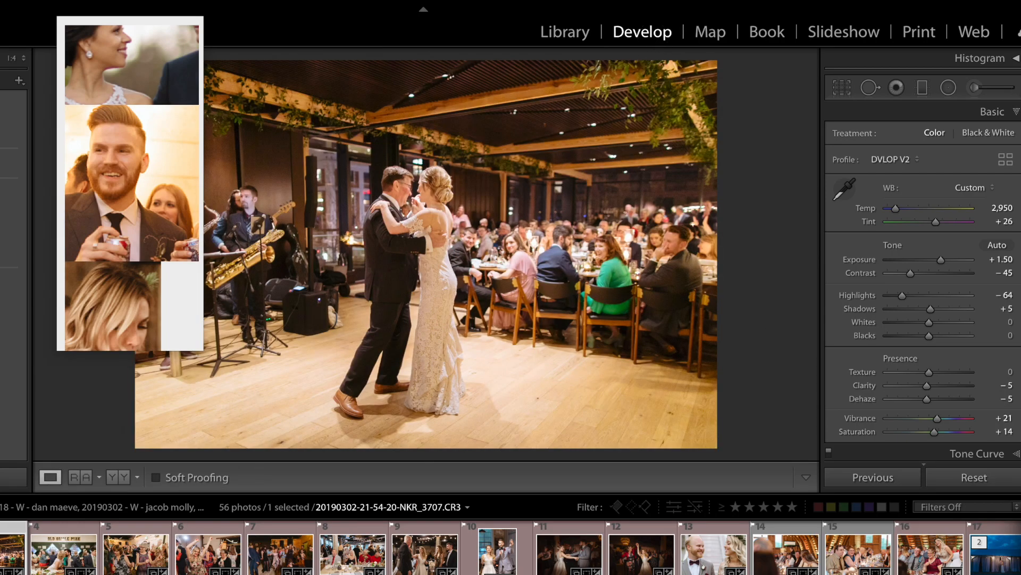
{"action": "key", "text": "period"}
{"action": "key", "text": "minus"}
{"action": "key", "text": "minus"}
{"action": "key", "text": "minus"}
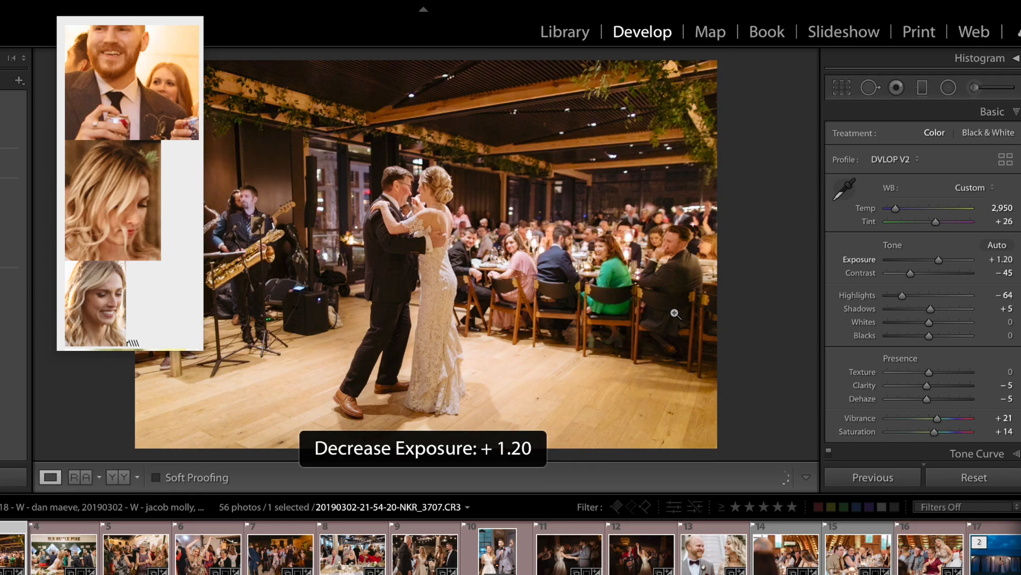
{"action": "key", "text": "minus"}
- Raise the shadows of NKR_3707 by one step
{"action": "key", "text": "period"}
{"action": "key", "text": "period"}
{"action": "key", "text": "period"}
{"action": "key", "text": "plus"}
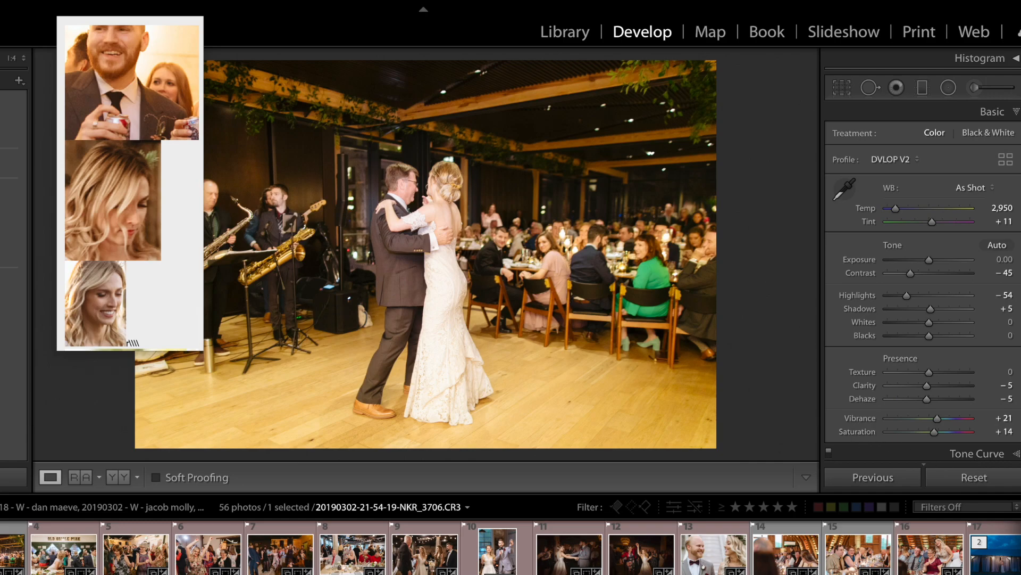
- Lower the exposure of NKR_3706 to -0.50
{"action": "key", "text": "."}
{"action": "key", "text": "minus"}
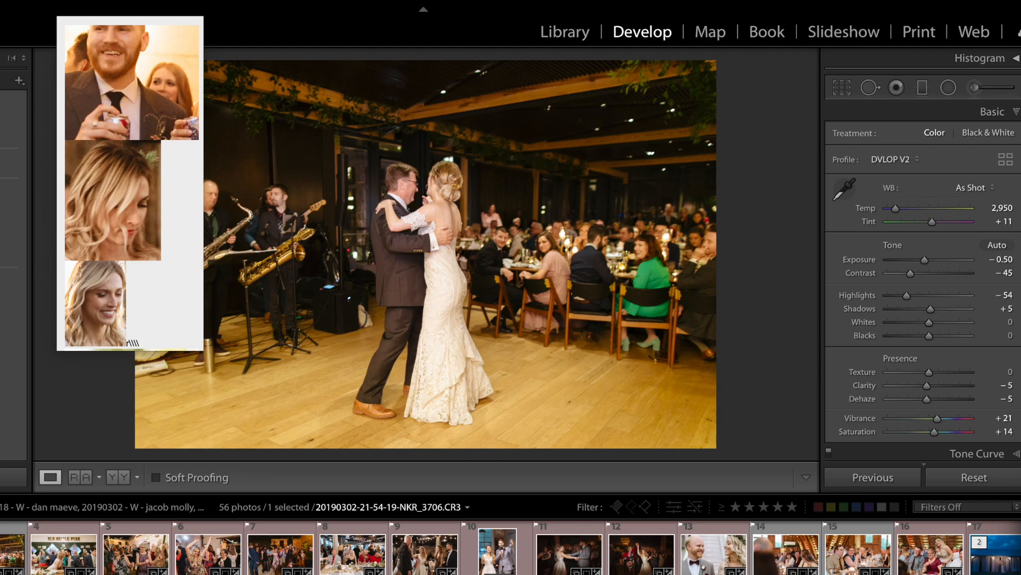
- Try a higher tint on NKR_3706
{"action": "key", "text": "comma"}
{"action": "key", "text": "plus"}
{"action": "key", "text": "plus"}
{"action": "key", "text": "plus"}
{"action": "key", "text": "plus"}
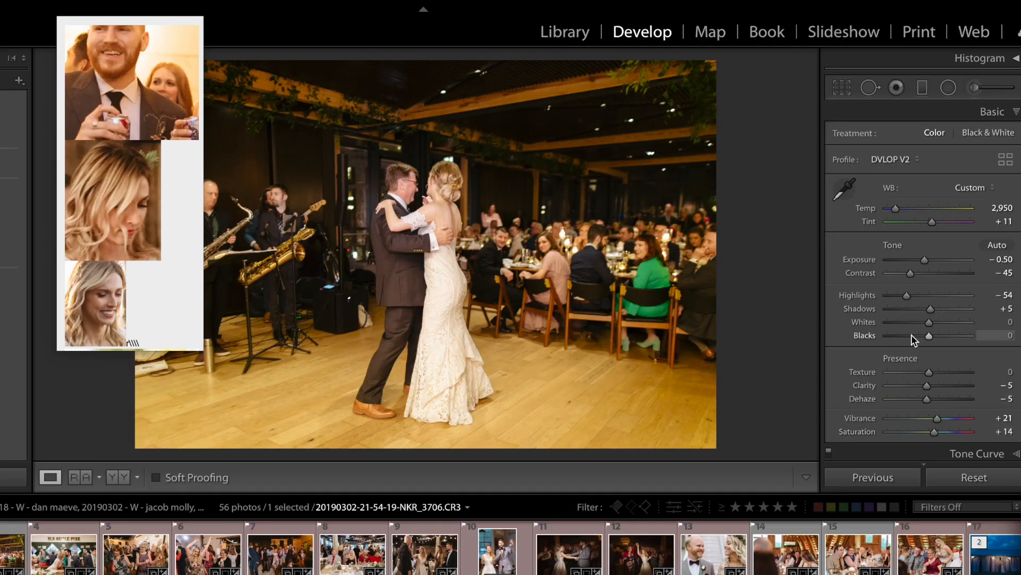
- In the HSL color adjustments, set the yellow hue to -30 and the yellow saturation to -39
{"action": "scroll", "coordinate": [908, 233], "scroll_direction": "down", "scroll_amount": 5}
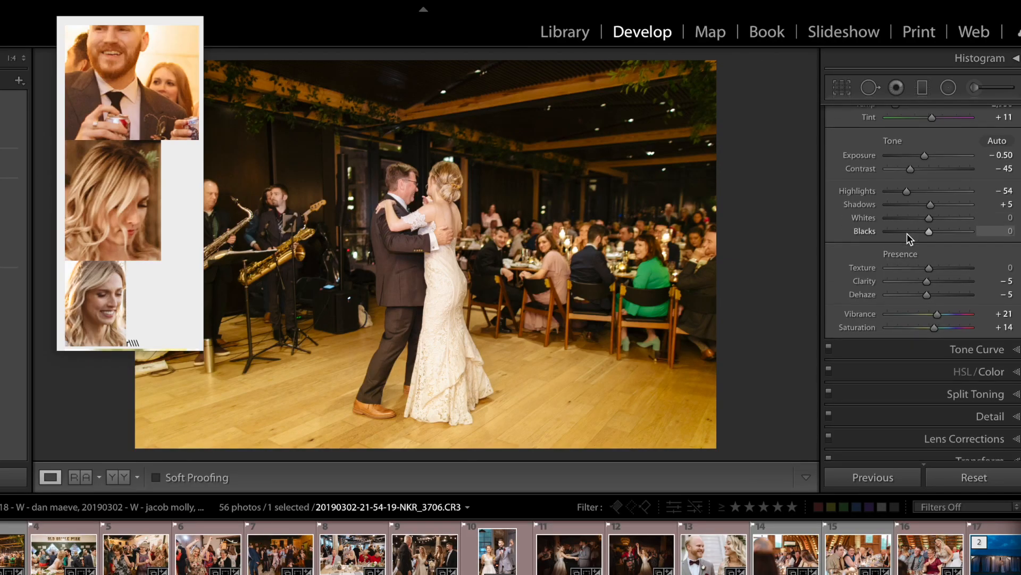
{"action": "left_click", "coordinate": [992, 309]}
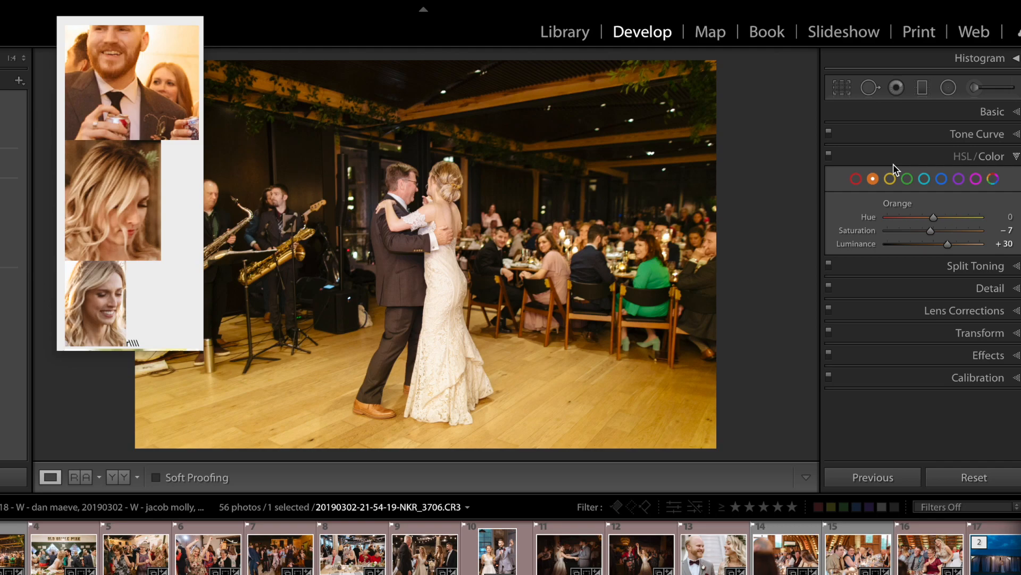
{"action": "left_click", "coordinate": [891, 179]}
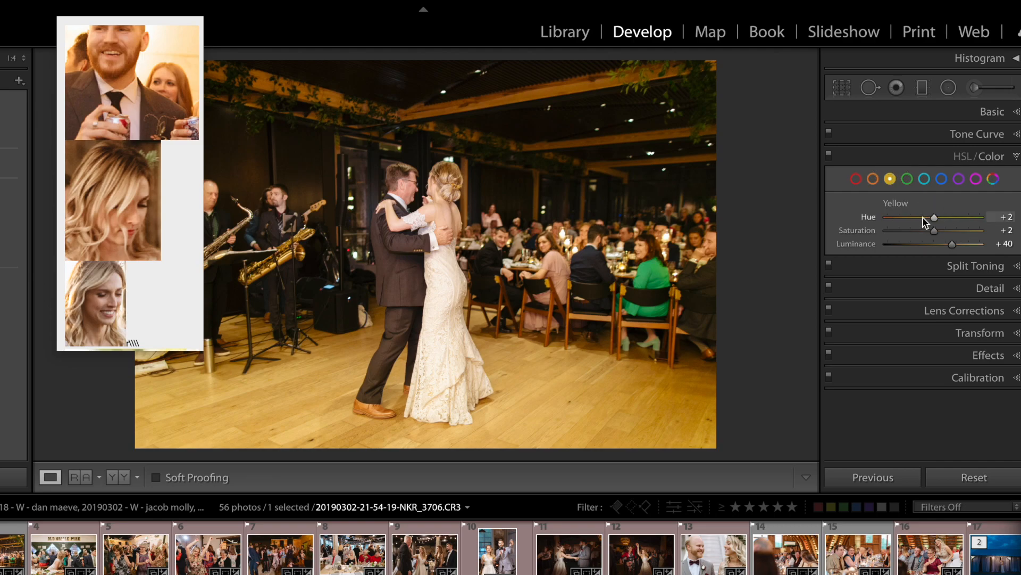
{"action": "mouse_move", "coordinate": [923, 218]}
{"action": "left_mouse_down"}
{"action": "mouse_move", "coordinate": [910, 220]}
{"action": "mouse_move", "coordinate": [916, 234]}
{"action": "left_mouse_up"}
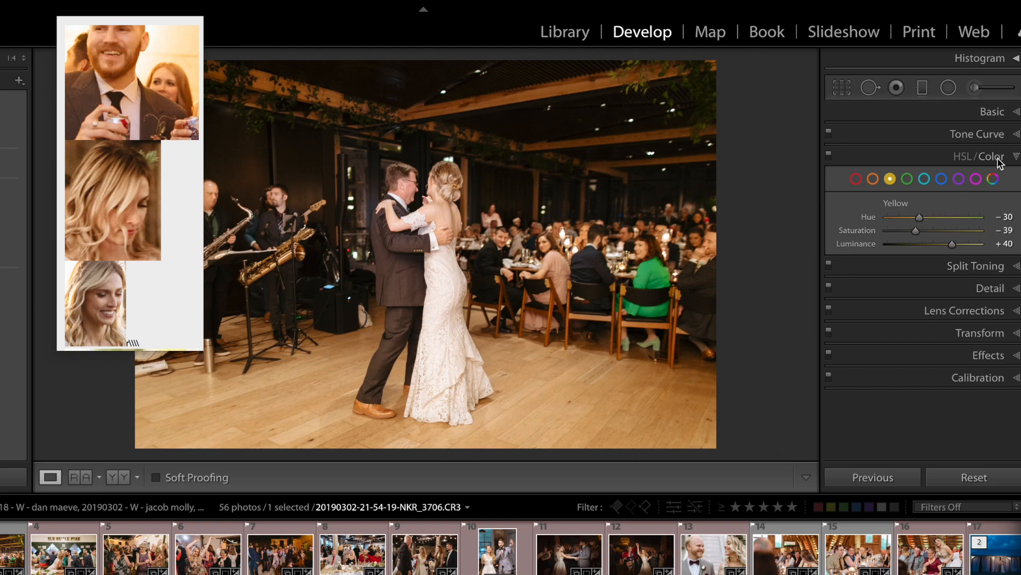
- Set the basic highlights of NKR_3706 to -84 and its exposure to -0.40
{"action": "left_click", "coordinate": [992, 112]}
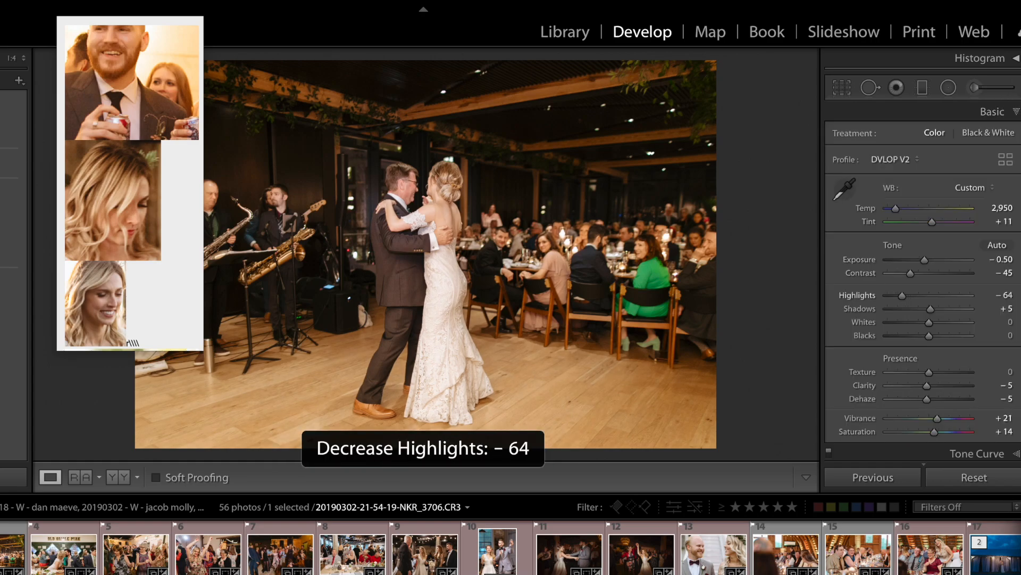
{"action": "key", "text": "minus"}
{"action": "key", "text": "minus"}
{"action": "key", "text": "minus"}
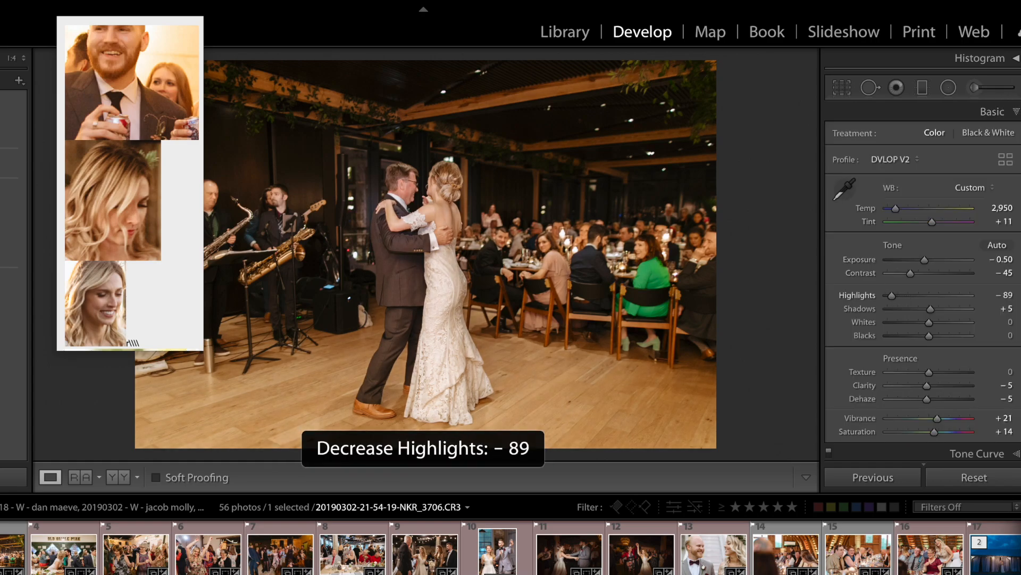
{"action": "key", "text": "equal"}
{"action": "key", "text": "comma"}
{"action": "key", "text": "comma"}
{"action": "key", "text": "equal"}
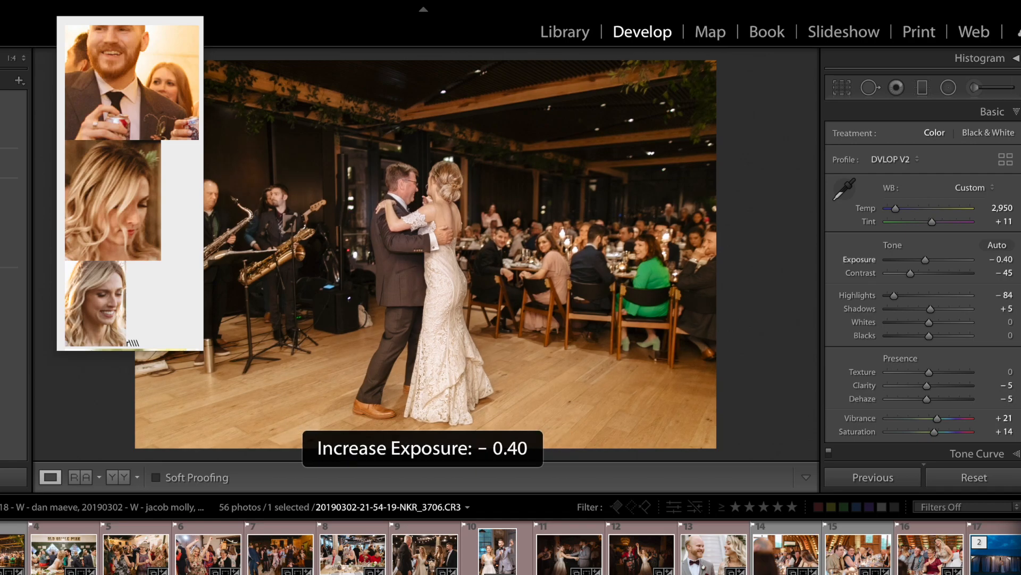
- Set the white balance of NKR_3706 to temperature 2,900 and tint +6
{"action": "key", "text": "comma"}
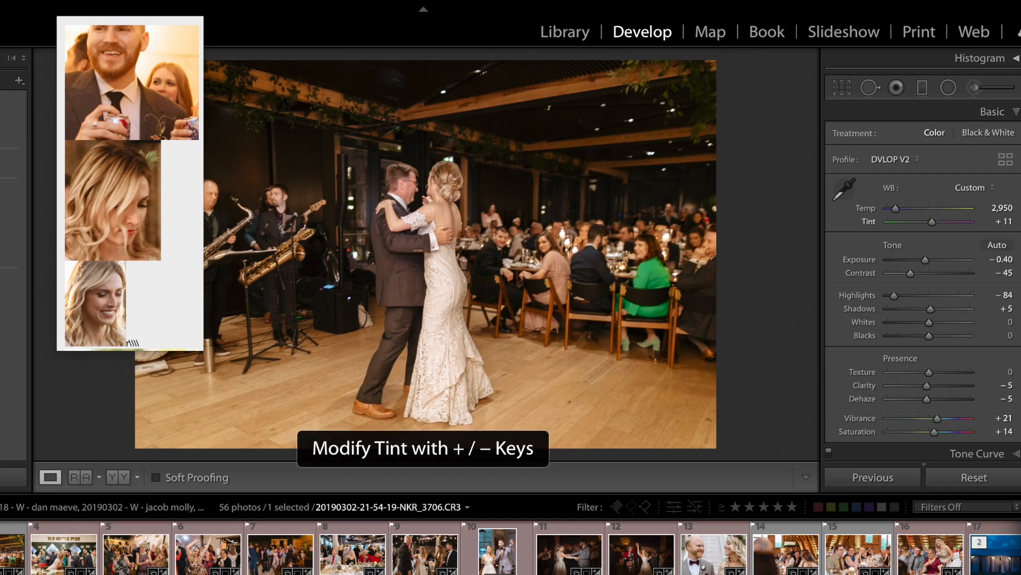
{"action": "key", "text": "period"}
{"action": "key", "text": "comma"}
{"action": "key", "text": "comma"}
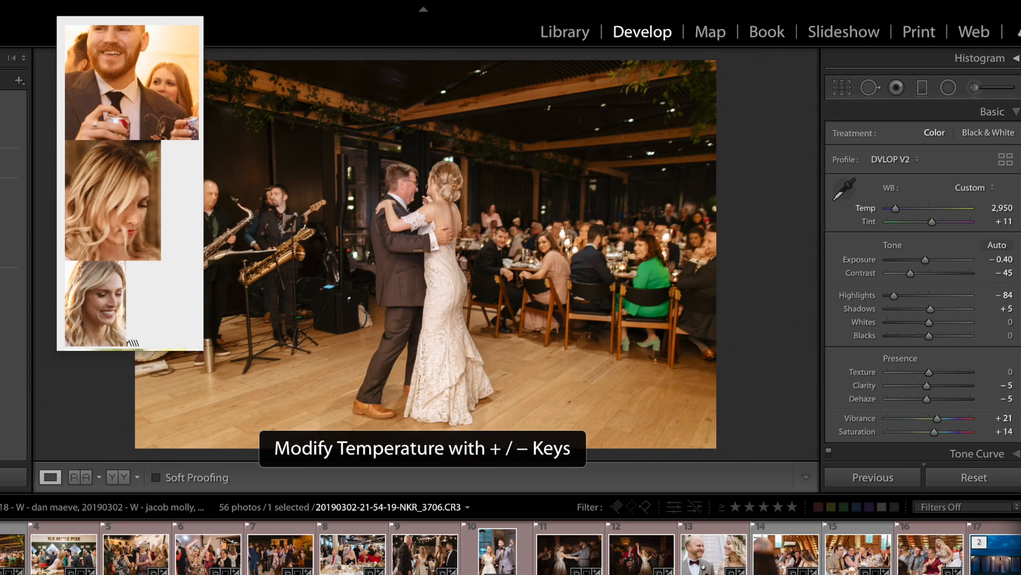
{"action": "key", "text": "minus"}
{"action": "key", "text": "period"}
{"action": "key", "text": "minus"}
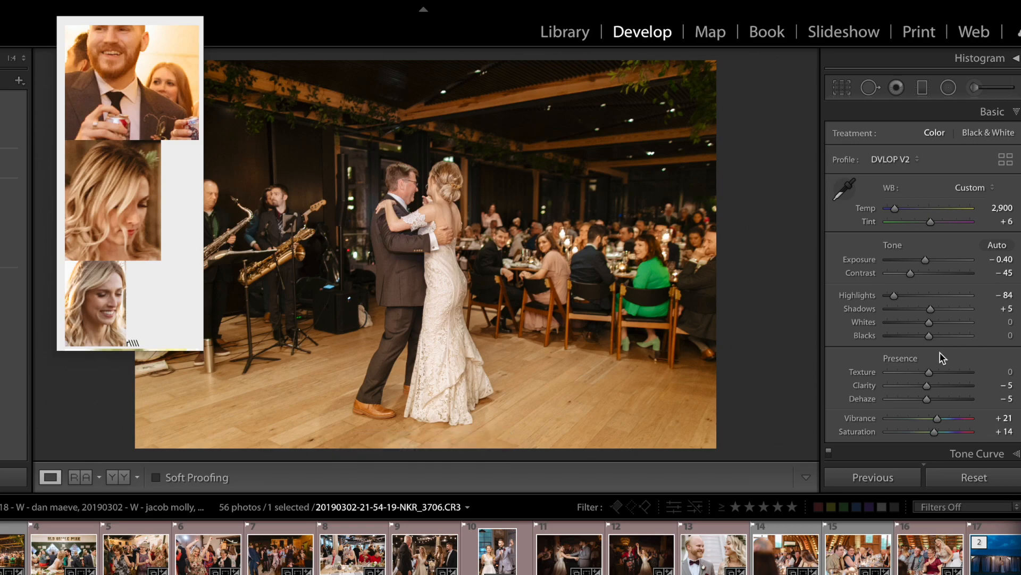
- Raise the contrast of NKR_3706 to -30
{"action": "key", "text": "period"}
{"action": "key", "text": "period"}
{"action": "key", "text": "period"}
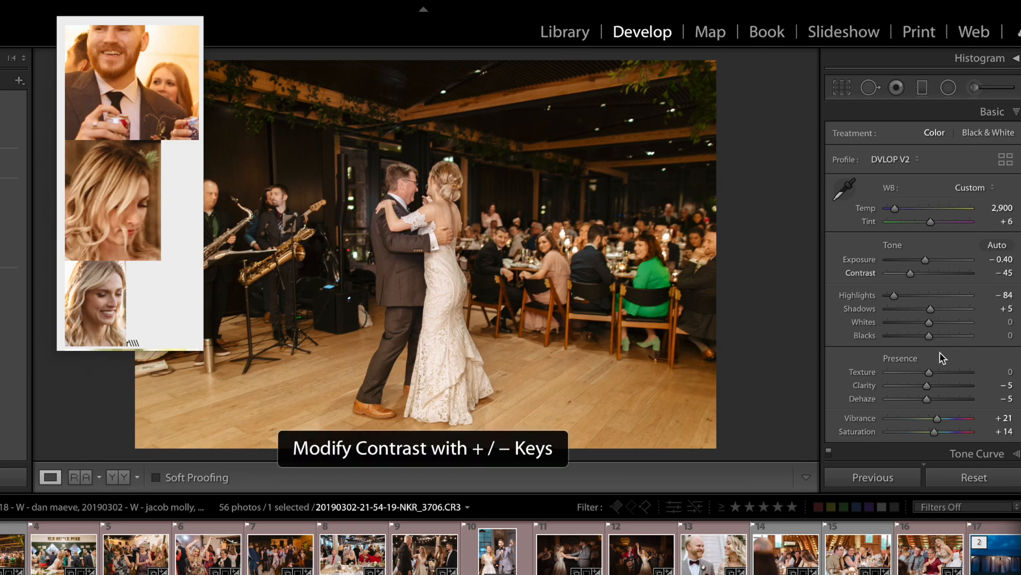
{"action": "key", "text": "plus"}
{"action": "key", "text": "plus"}
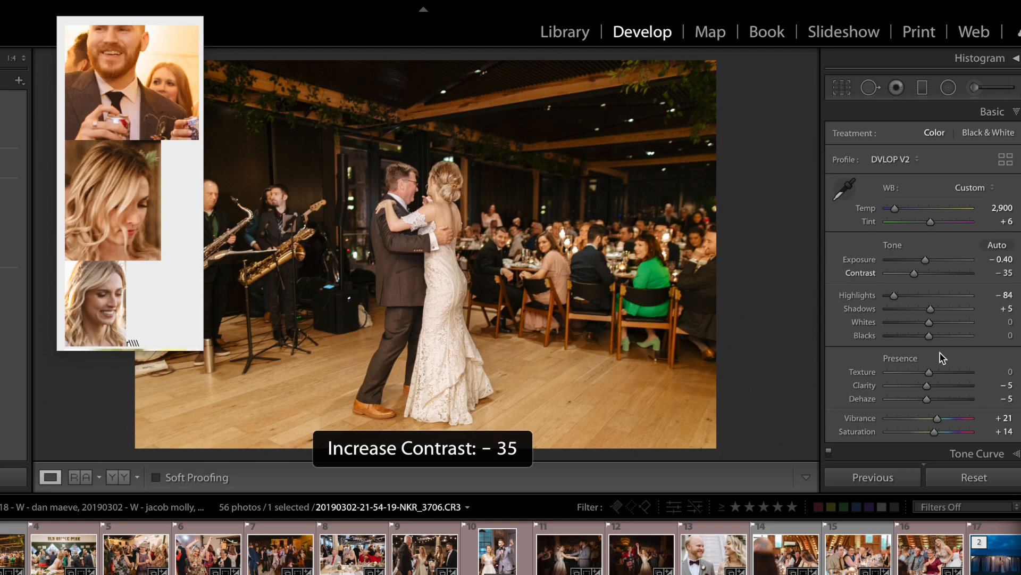
{"action": "key", "text": "plus"}
- Lower the highlights of NKR_3706 to -94
{"action": "key", "text": "period"}
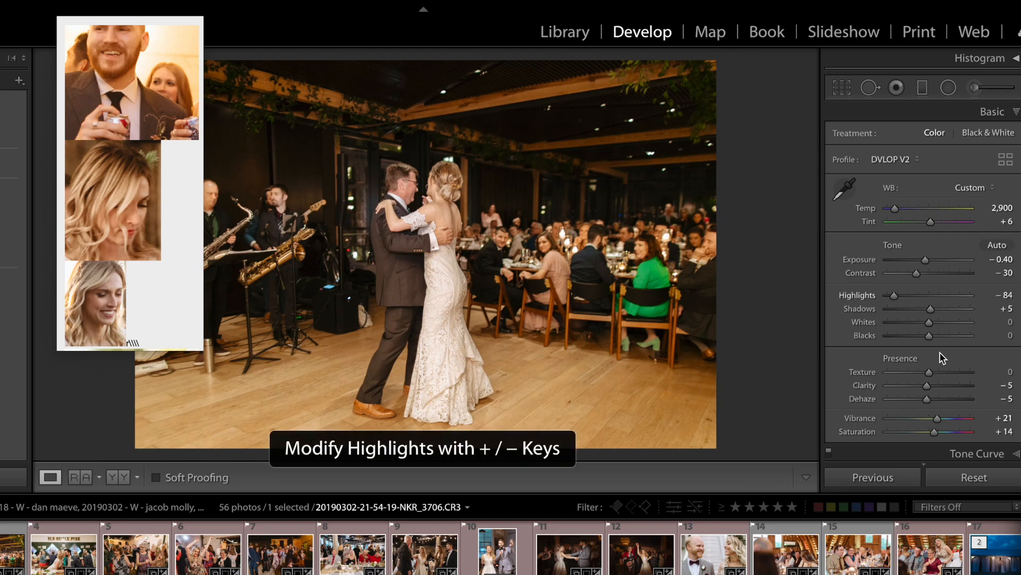
{"action": "key", "text": "minus"}
{"action": "key", "text": "minus"}
{"action": "key", "text": "period"}
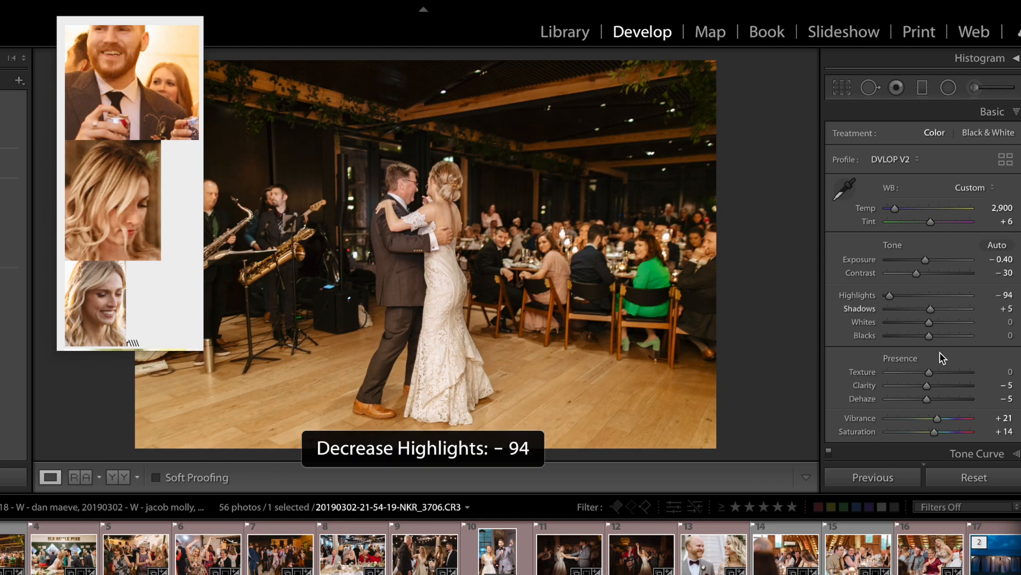
- Raise the shadows of NKR_3706 to +25 and compare the edit with the before view
{"action": "key", "text": "plus"}
{"action": "key", "text": "plus"}
{"action": "key", "text": "plus"}
{"action": "key", "text": "plus"}
{"action": "key", "text": "plus"}
{"action": "key", "text": "plus"}
{"action": "key", "text": "minus"}
{"action": "key", "text": "minus"}
{"action": "key", "text": "backslash"}
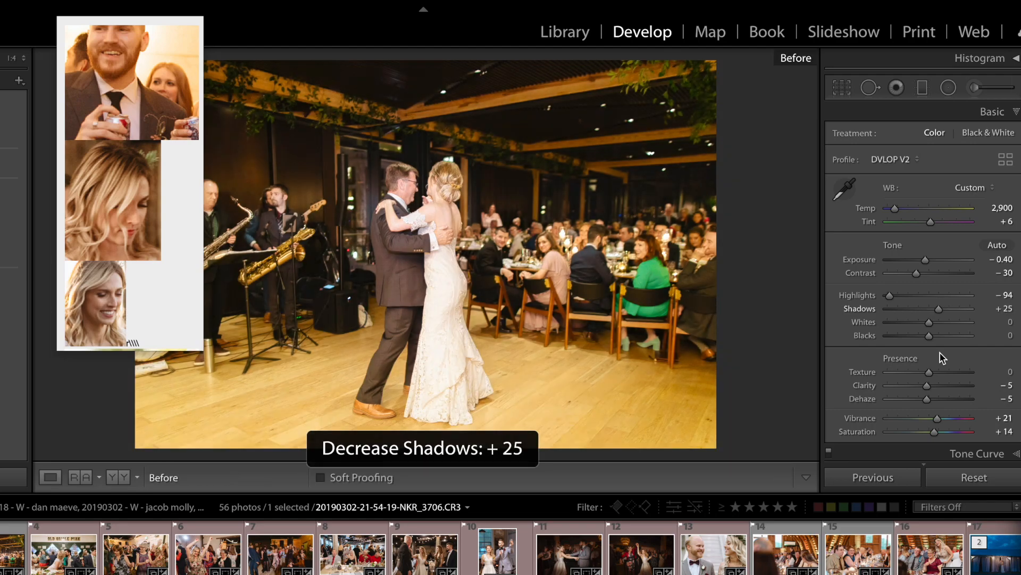
{"action": "key", "text": "backslash"}
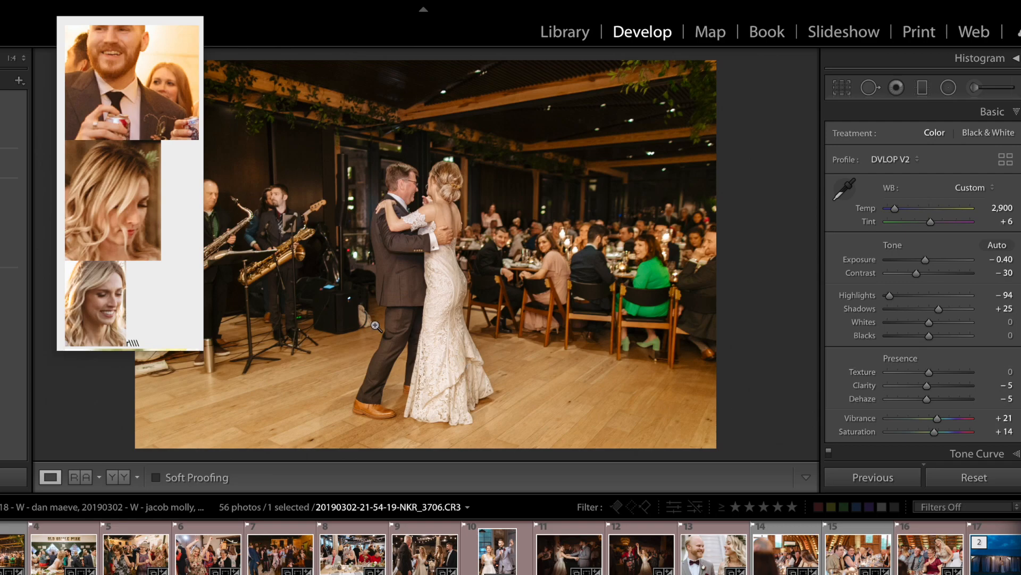
- Set the yellow saturation of NKR_3706 to -68 and check the edit against the before view
{"action": "scroll", "coordinate": [14, 266], "scroll_direction": "down", "scroll_amount": 3}
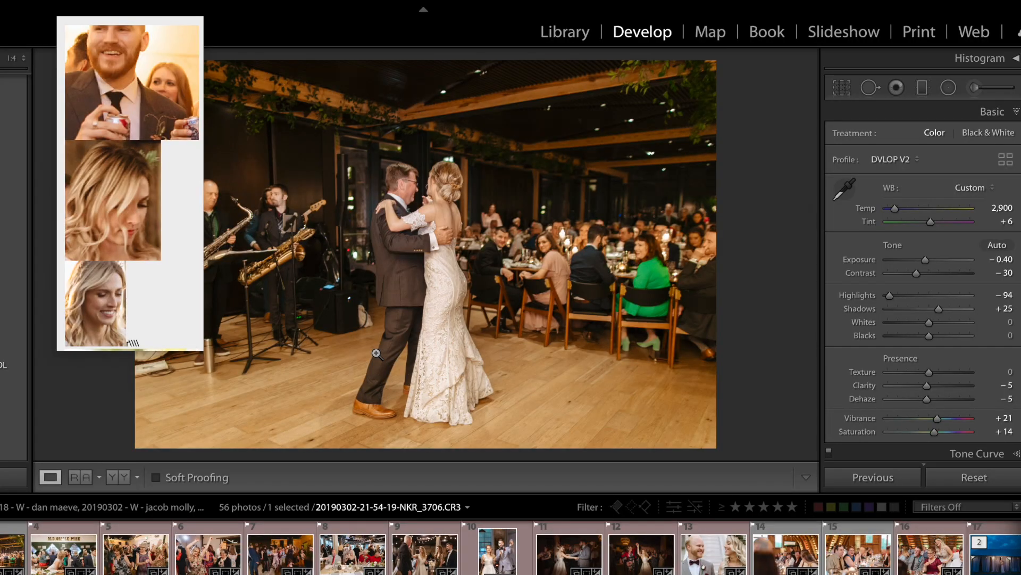
{"action": "scroll", "coordinate": [915, 349], "scroll_direction": "down", "scroll_amount": 4}
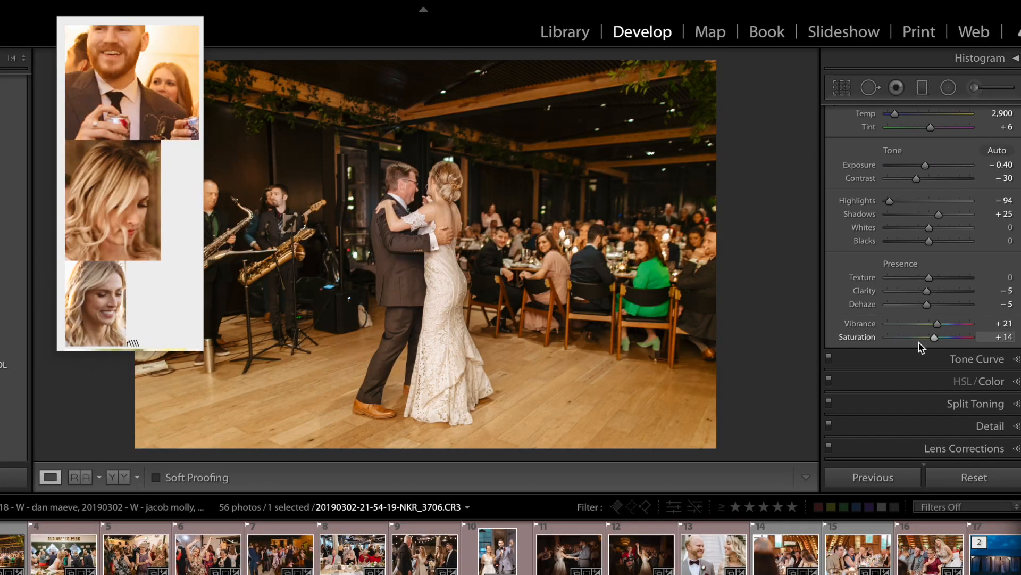
{"action": "left_click", "coordinate": [982, 372]}
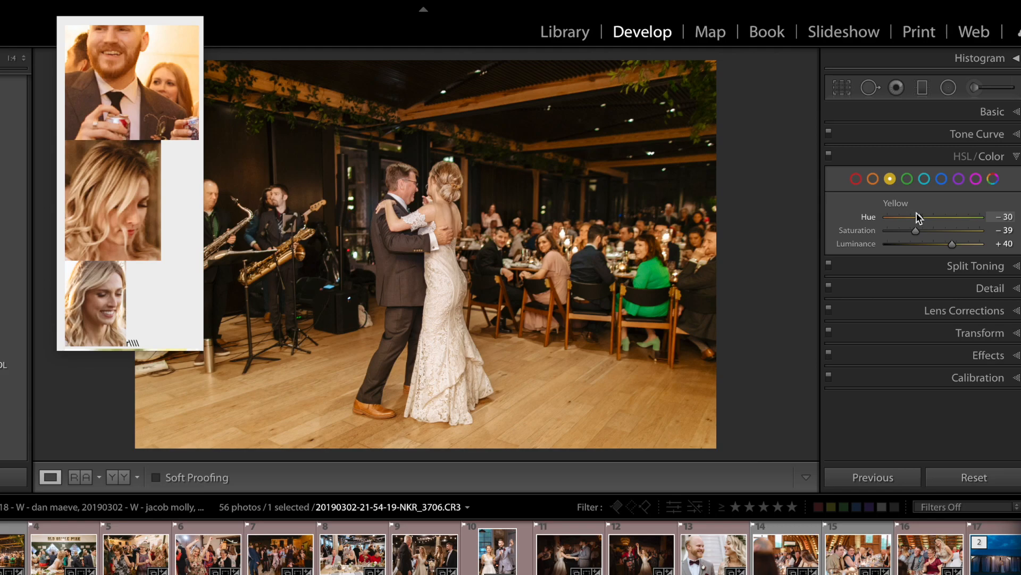
{"action": "left_click_drag", "start_coordinate": [914, 231], "coordinate": [855, 238]}
{"action": "key", "text": "backslash"}
{"action": "key", "text": "backslash"}
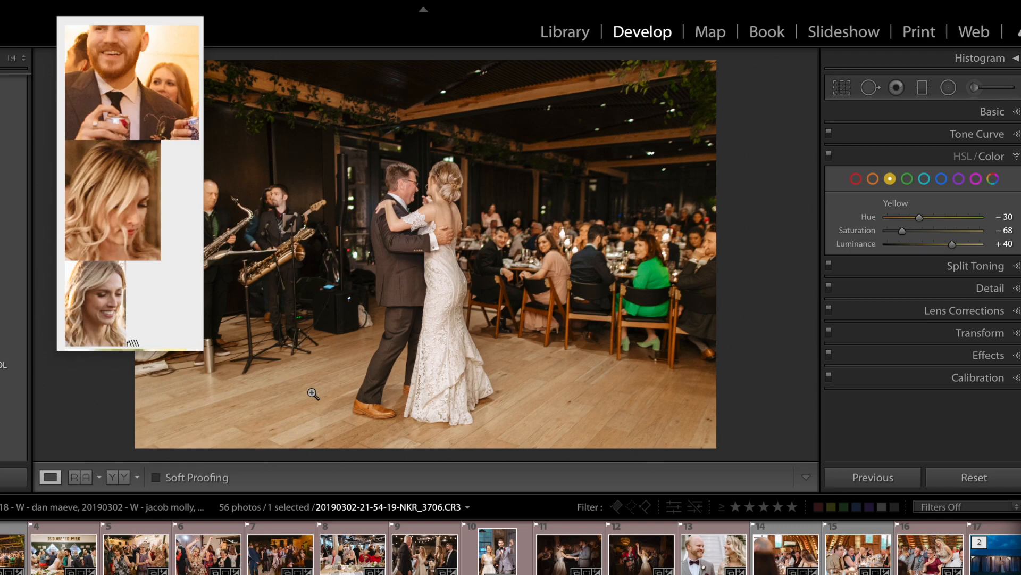
- Try the previous photo's settings on NKR_3707 with exposure at +1.30, and reset all its adjustments
{"action": "key", "text": "Right"}
{"action": "left_click", "coordinate": [866, 477]}
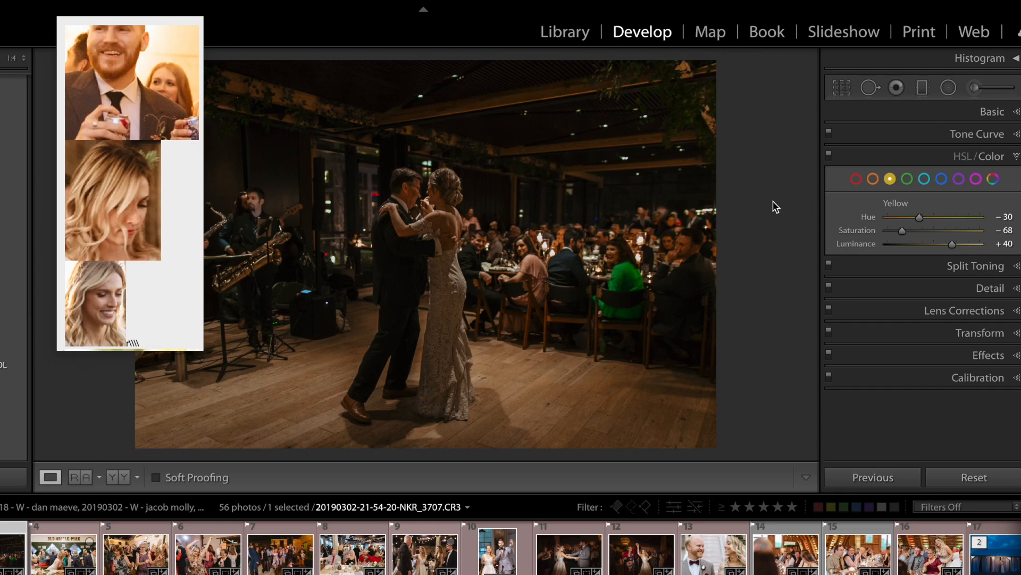
{"action": "key", "text": "super+1"}
{"action": "left_click_drag", "start_coordinate": [924, 260], "coordinate": [940, 258]}
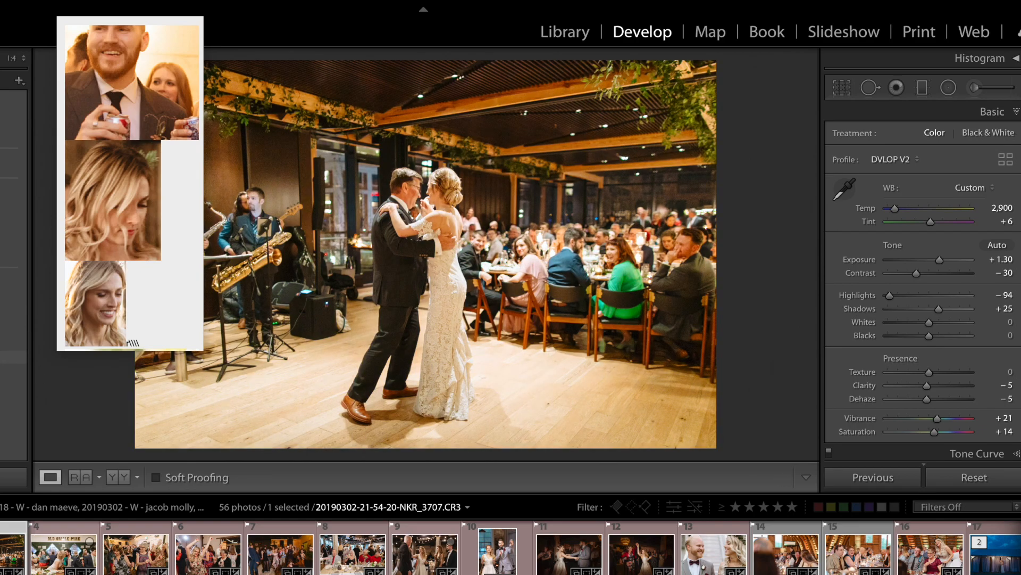
{"action": "left_click", "coordinate": [13, 327]}
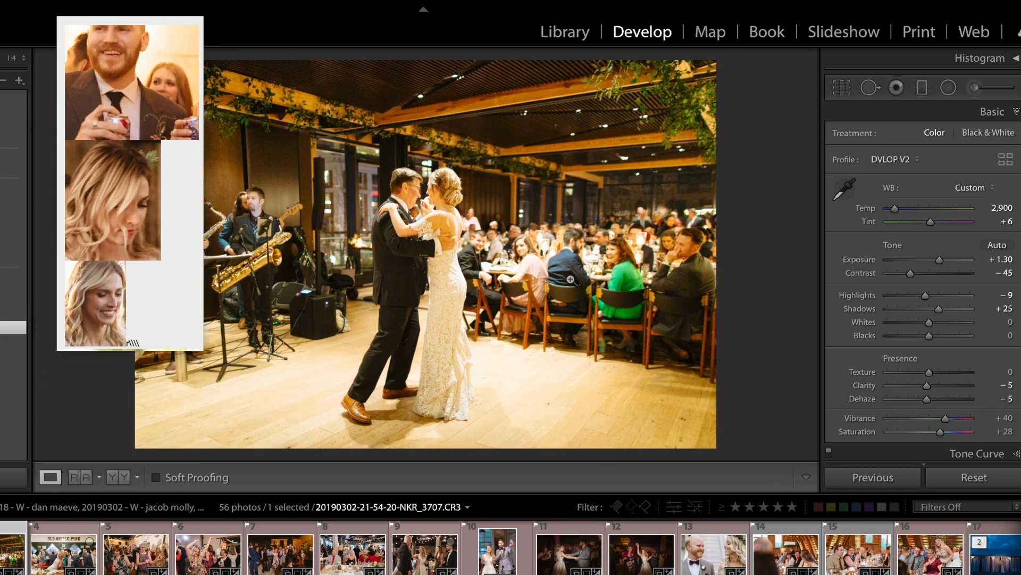
{"action": "left_click", "coordinate": [975, 477]}
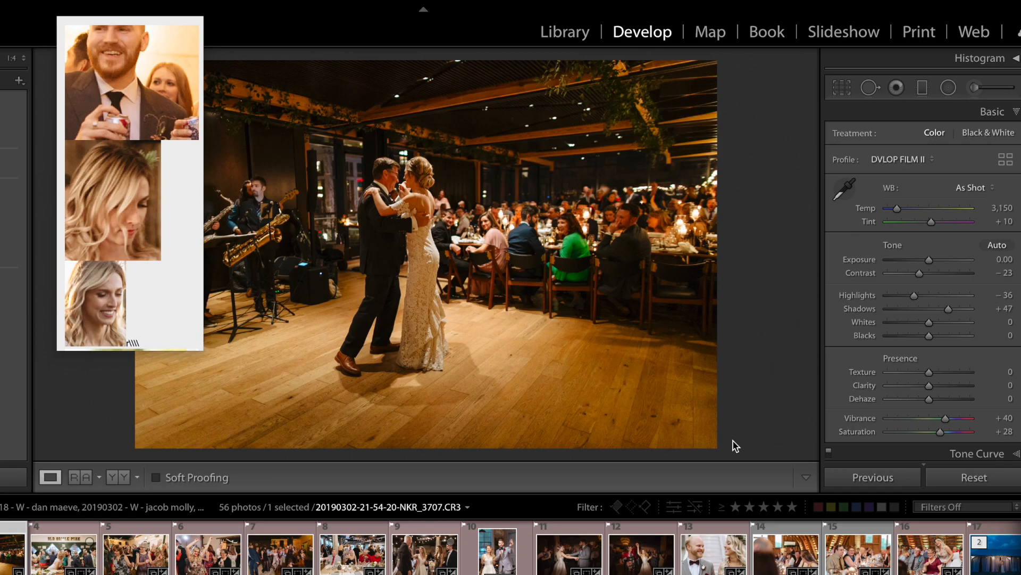
- Crop NKR_3707 tighter around the dancing couple to match the framing of NKR_3706
{"action": "key", "text": "r"}
{"action": "left_click_drag", "start_coordinate": [713, 446], "coordinate": [686, 429]}
{"action": "left_click_drag", "start_coordinate": [722, 387], "coordinate": [726, 391]}
{"action": "left_click_drag", "start_coordinate": [566, 356], "coordinate": [555, 352]}
{"action": "left_click_drag", "start_coordinate": [524, 429], "coordinate": [523, 420]}
{"action": "left_click_drag", "start_coordinate": [503, 365], "coordinate": [509, 369]}
{"action": "key", "text": "Return"}
- Set the white balance of NKR_3707 by sampling a neutral on the bride's lace dress
{"action": "key", "text": "w"}
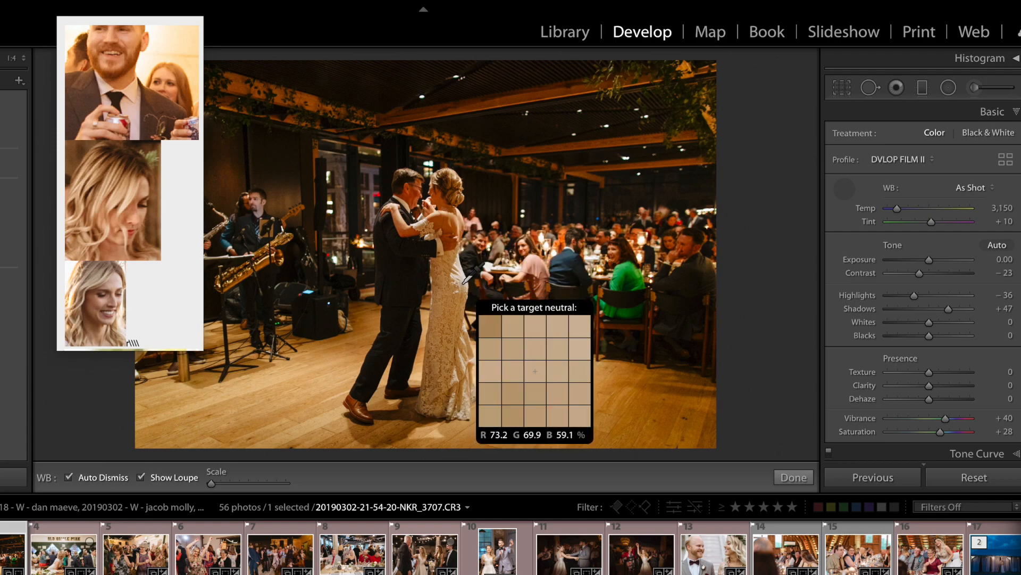
{"action": "left_click", "coordinate": [465, 283]}
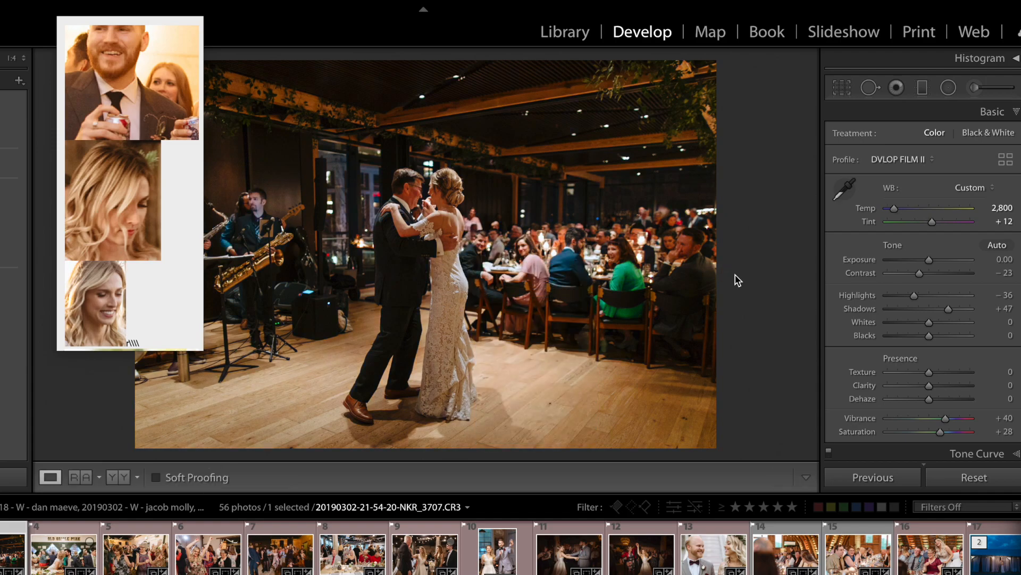
- Set the exposure of NKR_3707 to +0.70 and its contrast to -63
{"action": "key", "text": "comma"}
{"action": "key", "text": "comma"}
{"action": "key", "text": "comma"}
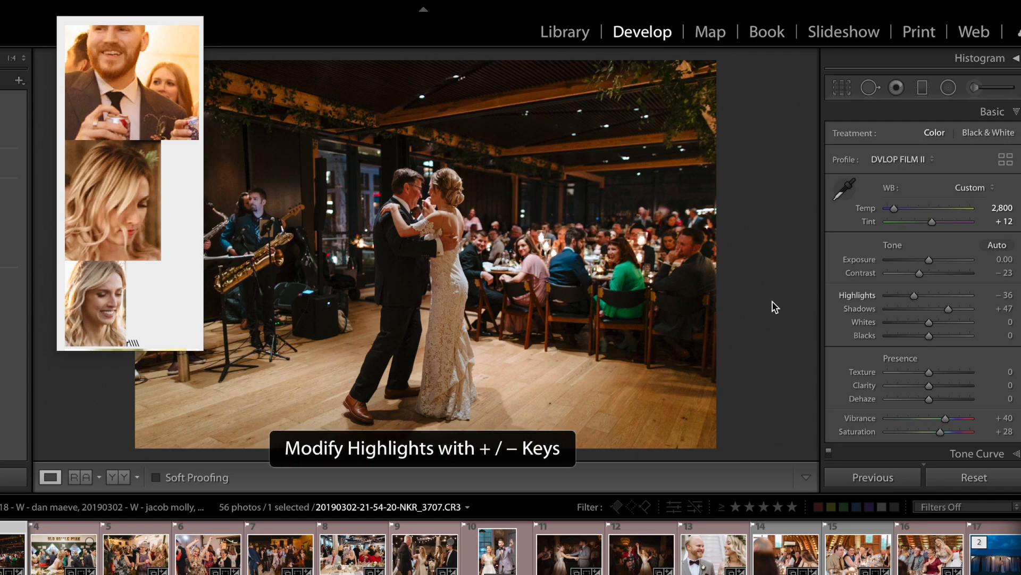
{"action": "key", "text": "comma"}
{"action": "key", "text": "comma"}
{"action": "key", "text": "equal"}
{"action": "key", "text": "equal"}
{"action": "key", "text": "equal"}
{"action": "key", "text": "equal"}
{"action": "key", "text": "equal"}
{"action": "key", "text": "equal"}
{"action": "key", "text": "equal"}
{"action": "mouse_move", "coordinate": [919, 273]}
{"action": "left_mouse_down"}
{"action": "mouse_move", "coordinate": [867, 281]}
{"action": "mouse_move", "coordinate": [960, 270]}
{"action": "mouse_move", "coordinate": [903, 276]}
{"action": "left_mouse_up"}
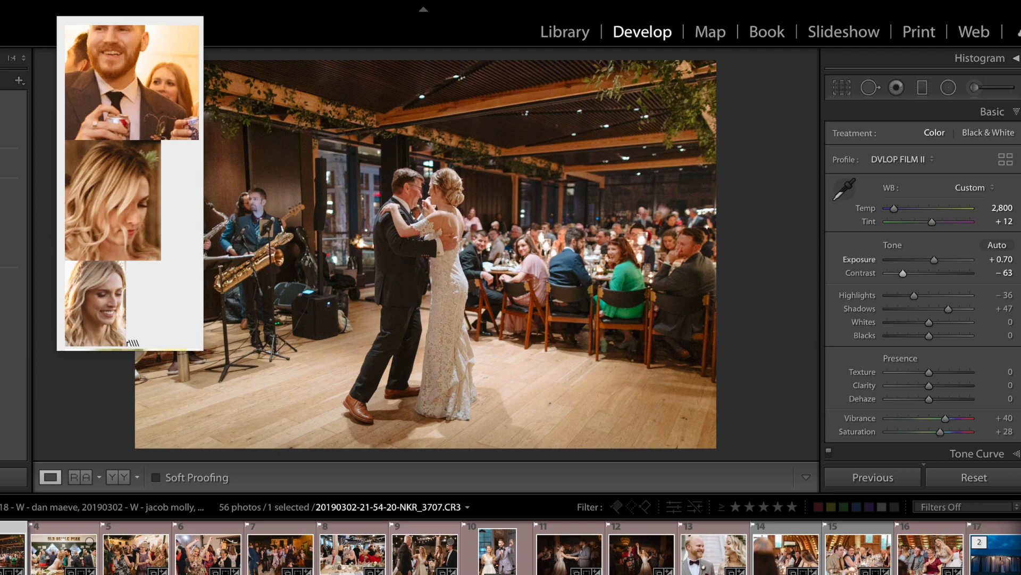
- Lower the exposure of NKR_3707 to +0.60 and raise its temperature to 2,900
{"action": "key", "text": "period"}
{"action": "key", "text": "comma"}
{"action": "key", "text": "comma"}
{"action": "key", "text": "period"}
{"action": "key", "text": "minus"}
{"action": "key", "text": "backslash"}
{"action": "key", "text": "backslash"}
{"action": "key", "text": "comma"}
{"action": "key", "text": "comma"}
{"action": "key", "text": "plus"}
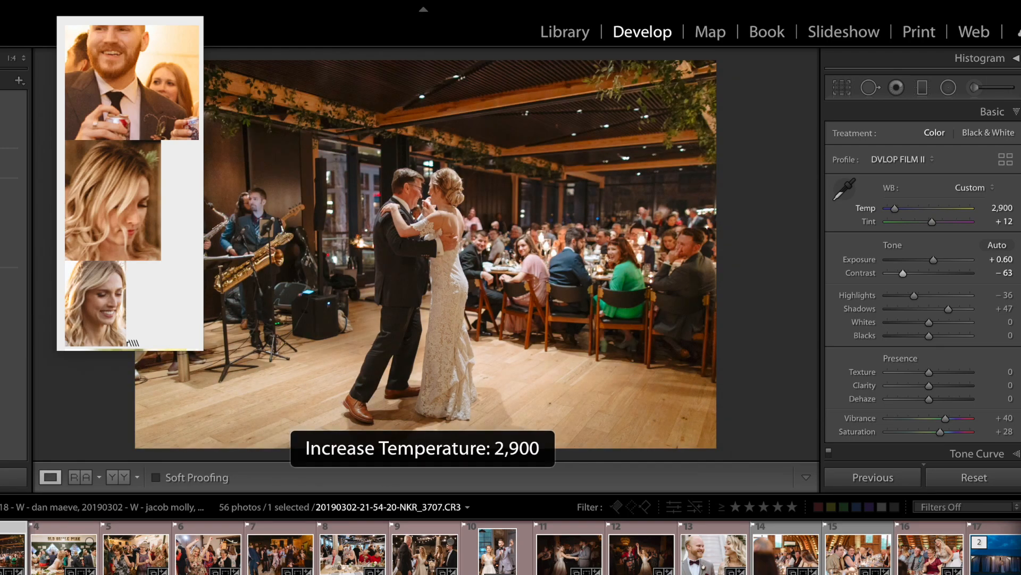
- Set the exposure of NKR_3707 to +0.70 and compare the photo with NKR_3706
{"action": "key", "text": "period"}
{"action": "key", "text": "period"}
{"action": "key", "text": "plus"}
{"action": "key", "text": "plus"}
{"action": "key", "text": "plus"}
{"action": "key", "text": "minus"}
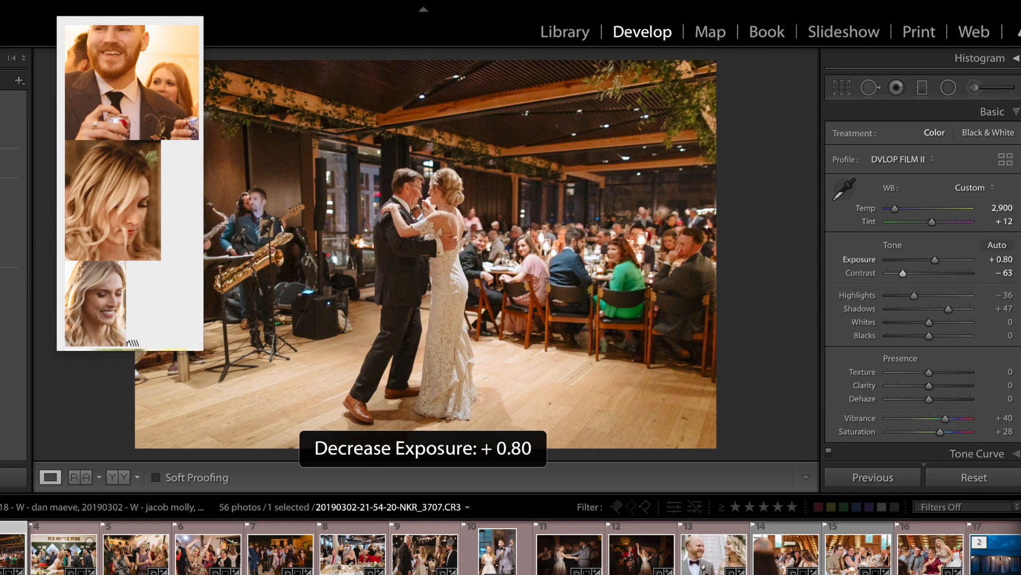
{"action": "key", "text": "Left"}
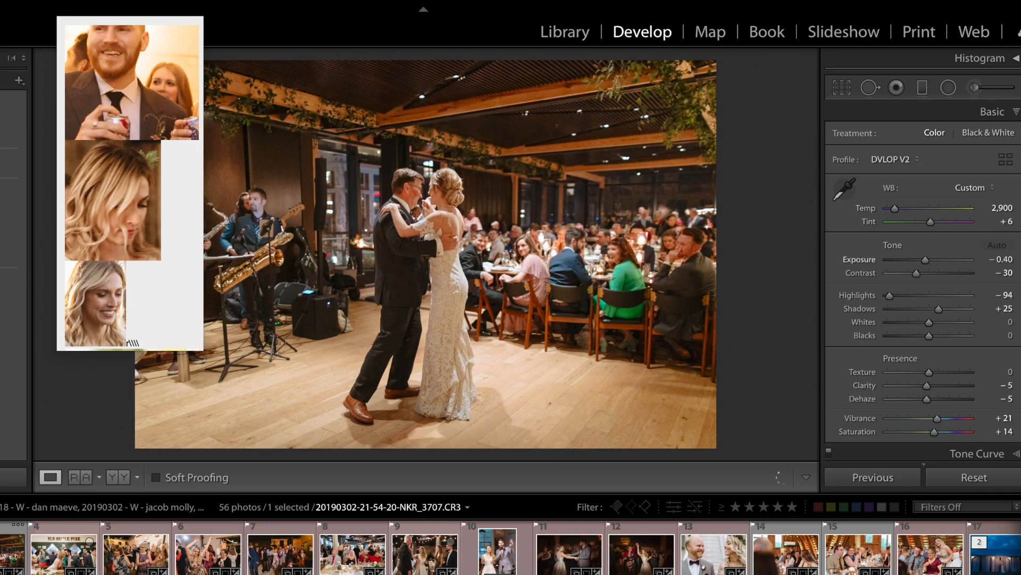
{"action": "key", "text": "Right"}
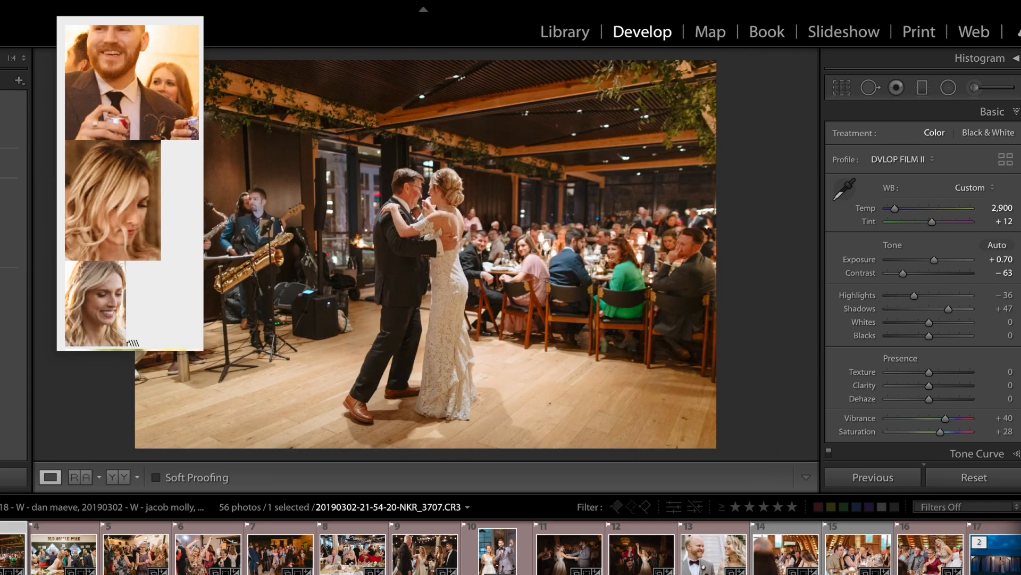
- Compare the two edited dance photos side by side
{"action": "left_click", "coordinate": [11, 551], "text": "shift"}
{"action": "key", "text": "c"}
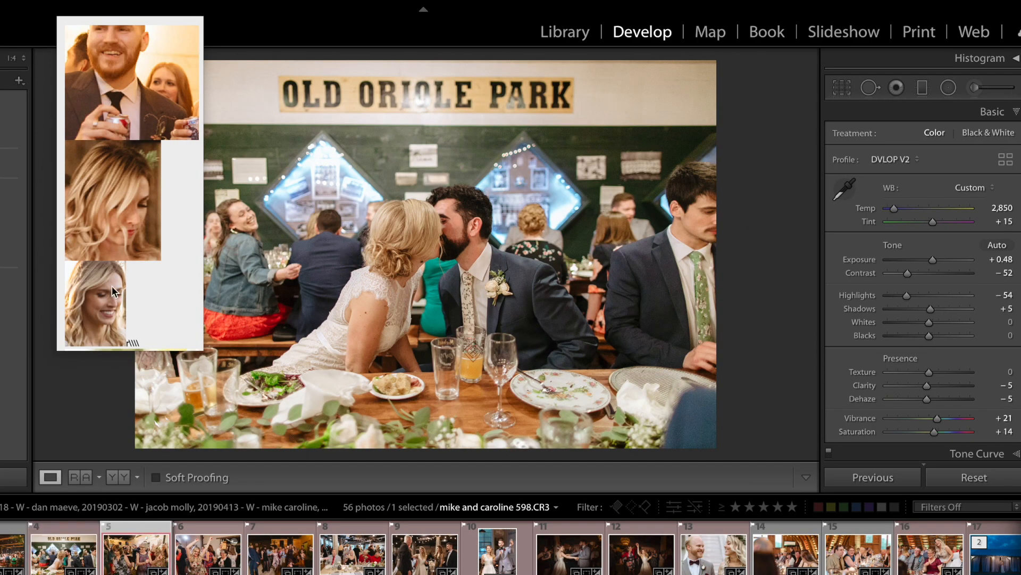
- Show the graduated and radial filter tools on photo 598 of the dancing guests
{"action": "key", "text": "Right"}
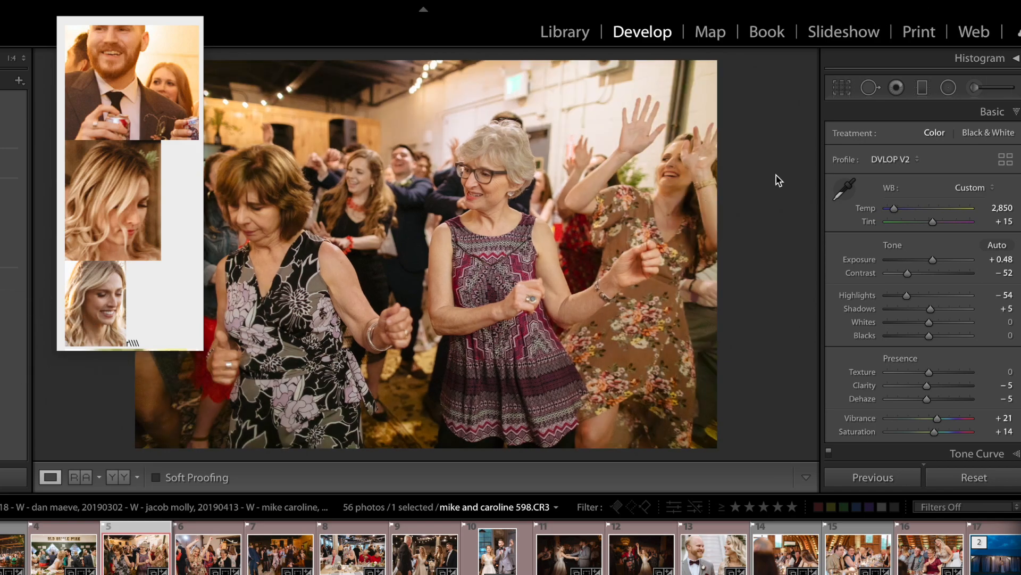
{"action": "left_click", "coordinate": [922, 88]}
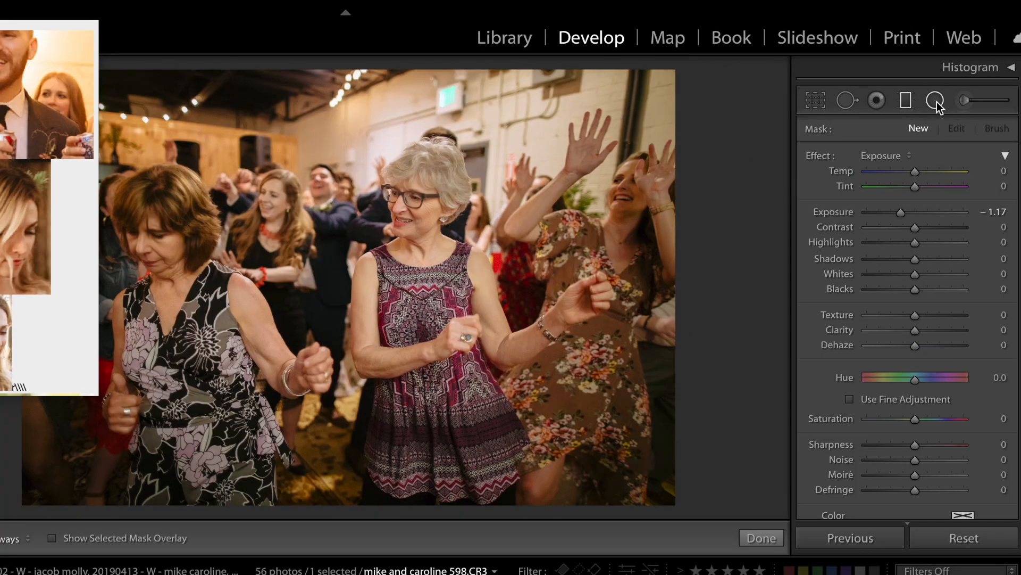
{"action": "left_click", "coordinate": [949, 89]}
{"action": "left_click", "coordinate": [343, 276]}
- Browse to photo 661 of the dancing blonde woman and view its Develop settings
{"action": "scroll", "coordinate": [843, 358], "scroll_direction": "down", "scroll_amount": 3}
{"action": "scroll", "coordinate": [843, 359], "scroll_direction": "up", "scroll_amount": 3}
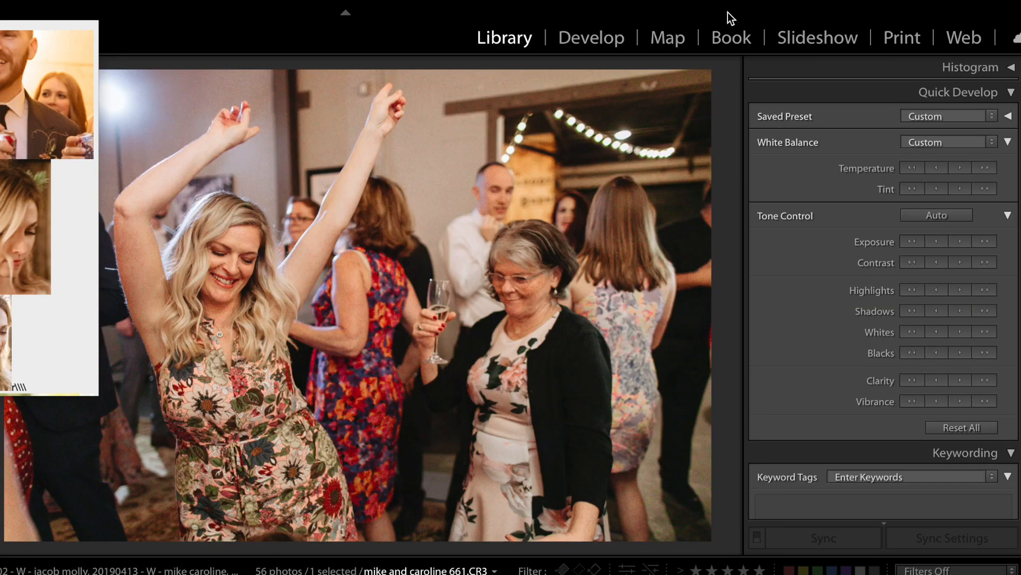
{"action": "left_click", "coordinate": [582, 38]}
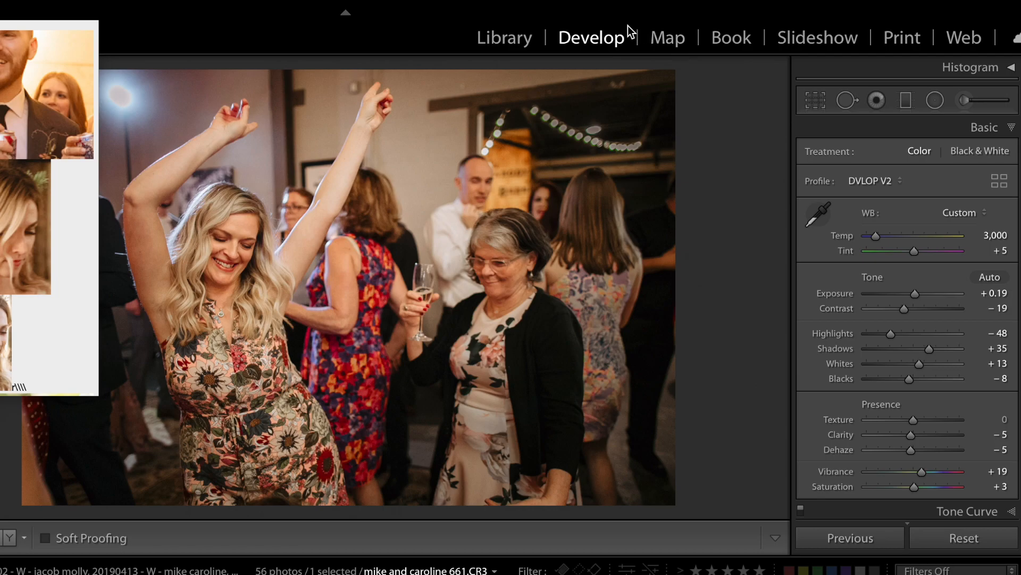
{"action": "left_click", "coordinate": [595, 44]}
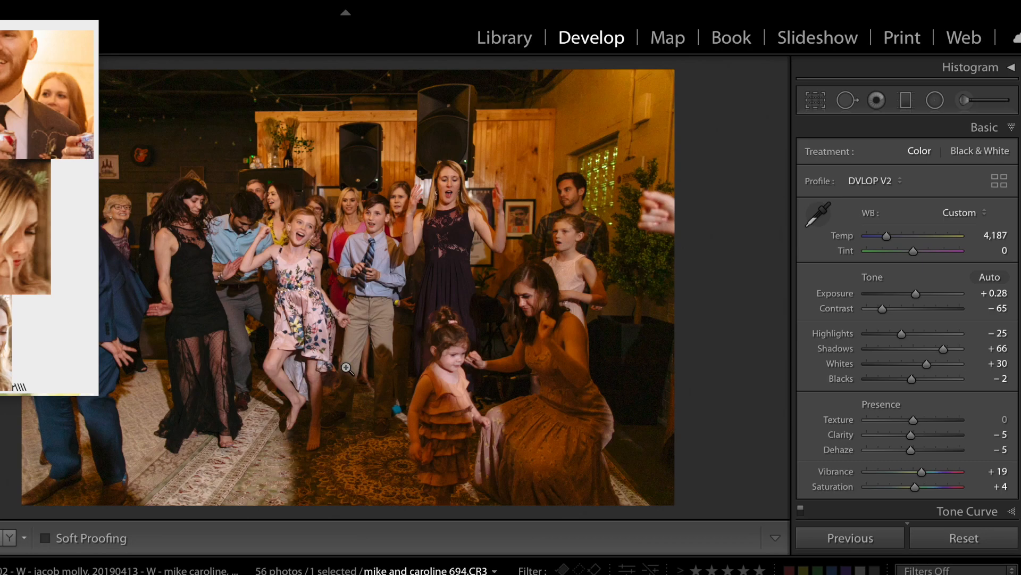
- Examine the dark orange carpet and the little girl's dress in photo 694 at close range
{"action": "left_click", "coordinate": [401, 464]}
{"action": "left_click_drag", "start_coordinate": [502, 394], "coordinate": [413, 239]}
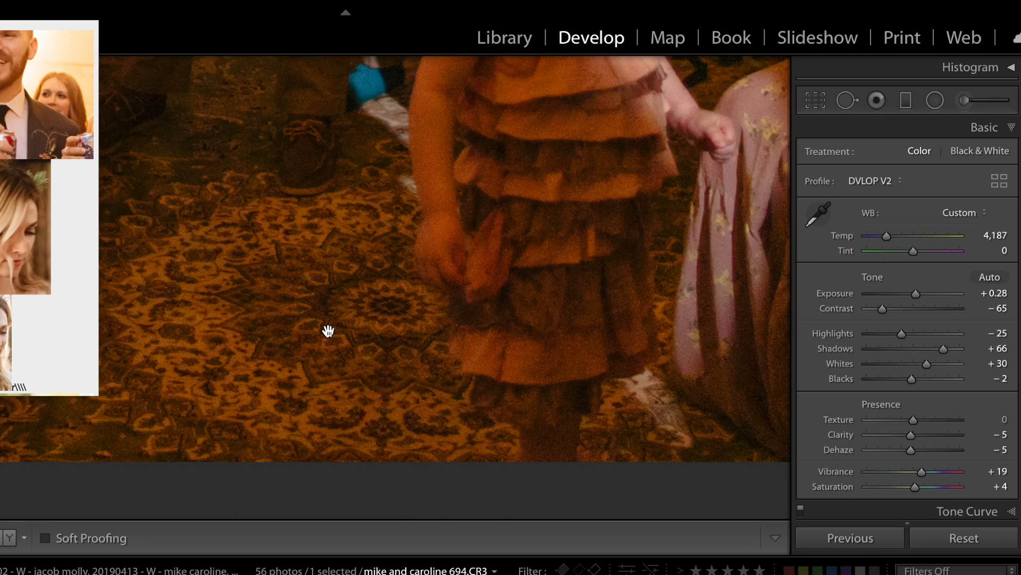
{"action": "left_click", "coordinate": [363, 319]}
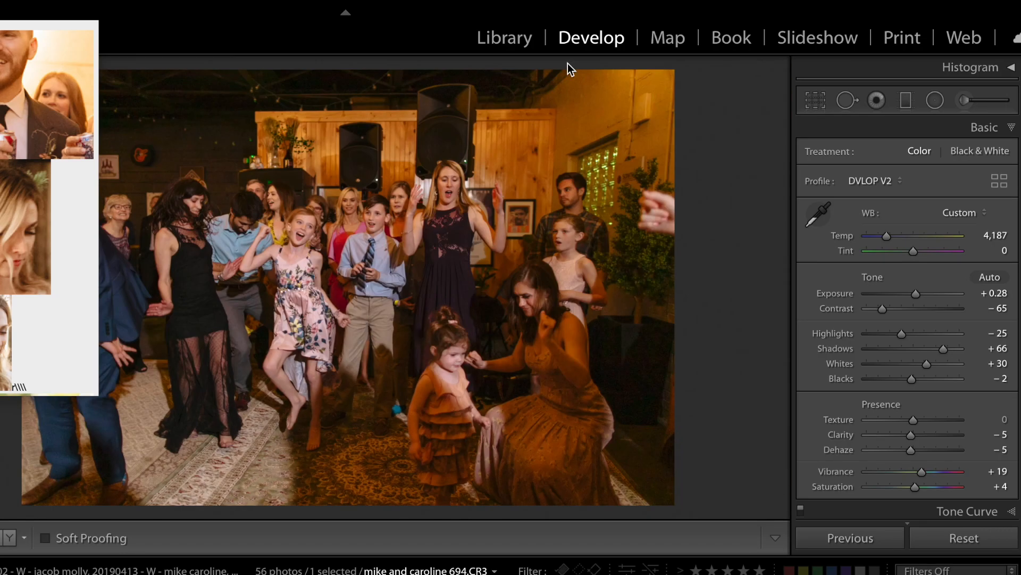
- Try resetting all develop settings of photo 694, and undo the reset
{"action": "left_click", "coordinate": [990, 545]}
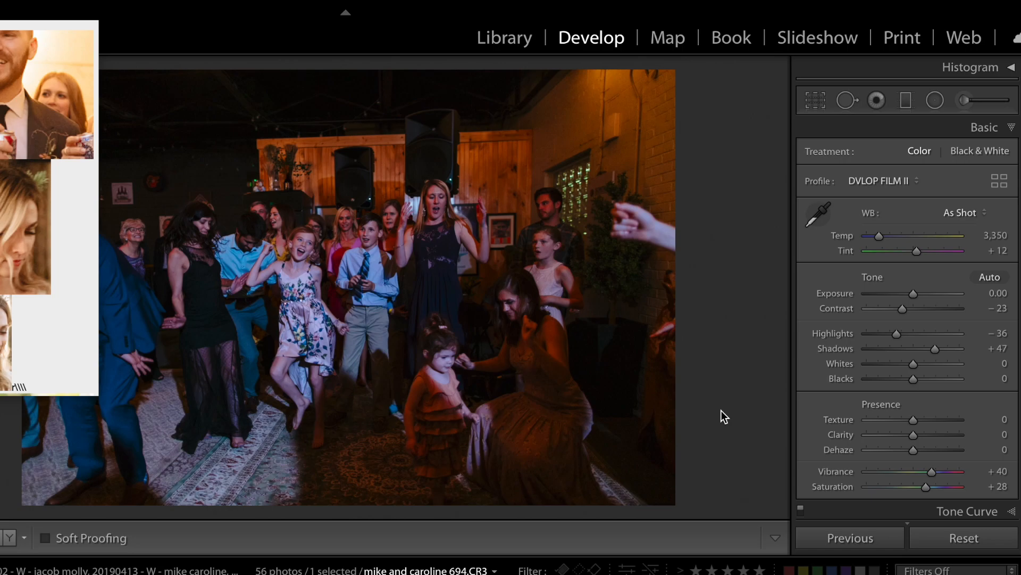
{"action": "key", "text": "ctrl+z"}
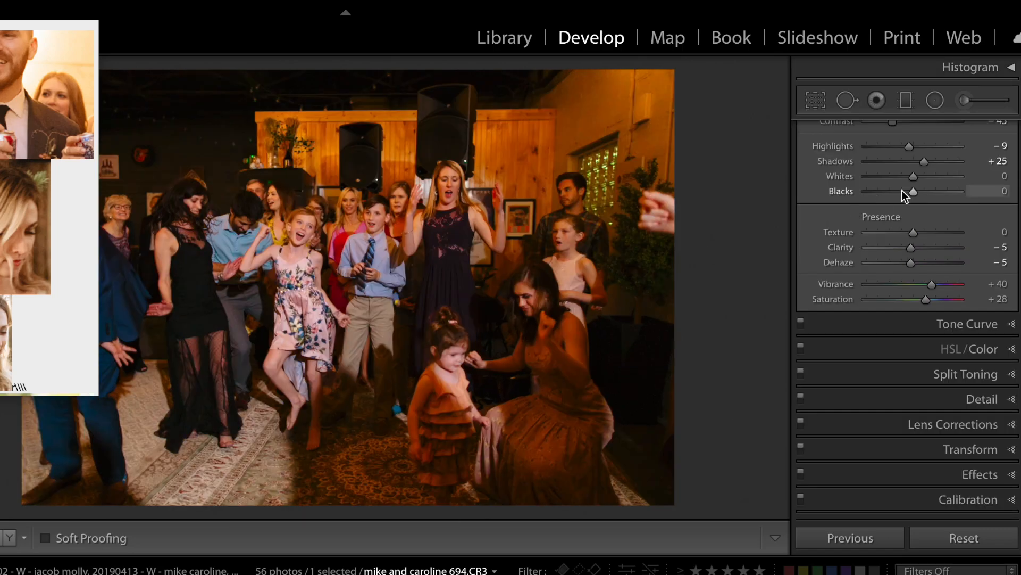
- Return the white balance of photo 694 to As Shot and raise its temperature to 5,350
{"action": "scroll", "coordinate": [903, 194], "scroll_direction": "up", "scroll_amount": 5}
{"action": "left_click", "coordinate": [985, 213]}
{"action": "left_click", "coordinate": [966, 111]}
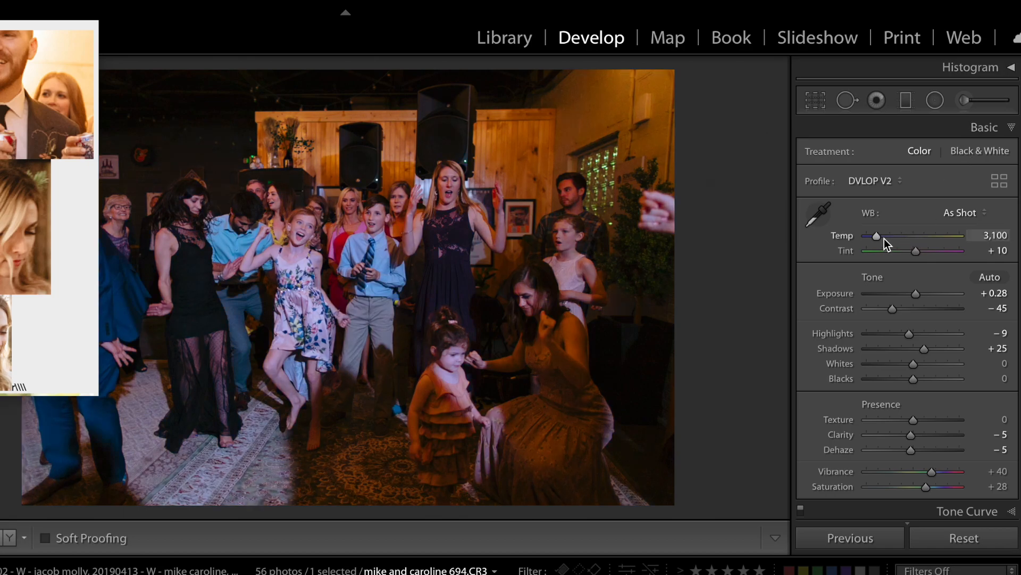
{"action": "left_click_drag", "start_coordinate": [884, 239], "coordinate": [897, 236]}
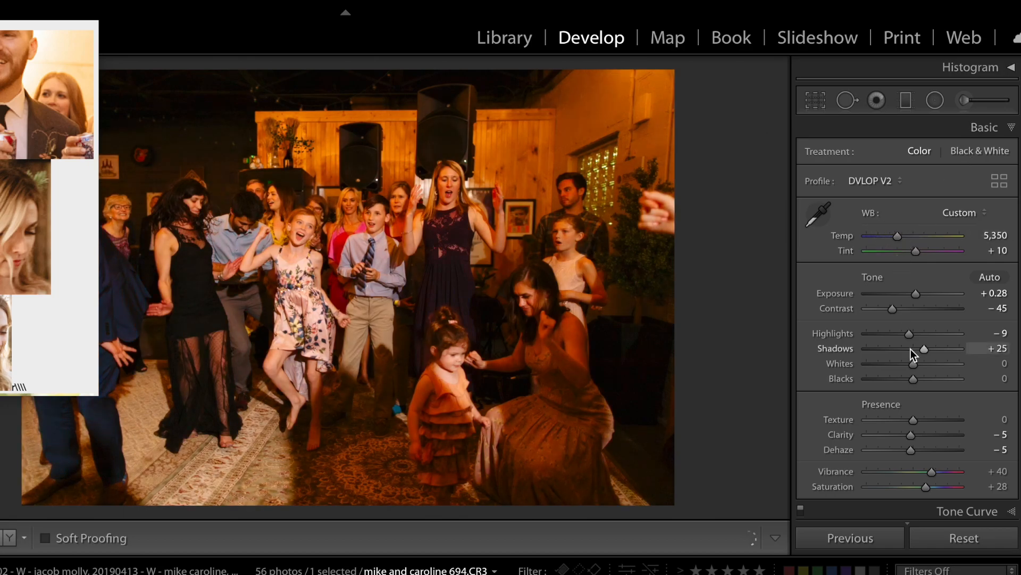
- Adjust the yellow saturation of photo 694 and set its orange saturation to -32
{"action": "scroll", "coordinate": [911, 351], "scroll_direction": "down", "scroll_amount": 3}
{"action": "left_click", "coordinate": [983, 421]}
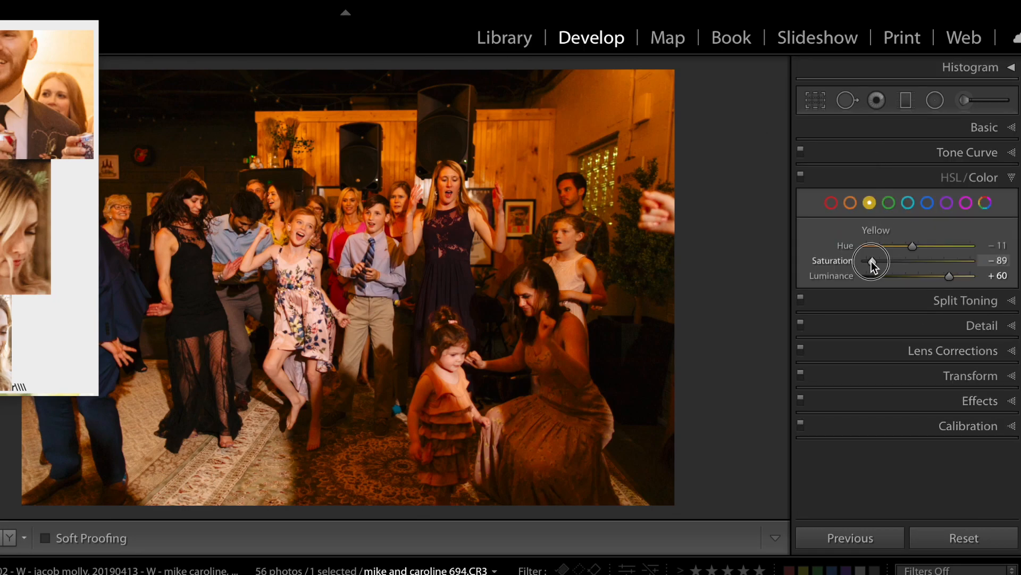
{"action": "left_click_drag", "start_coordinate": [875, 264], "coordinate": [902, 265]}
{"action": "left_click", "coordinate": [851, 203]}
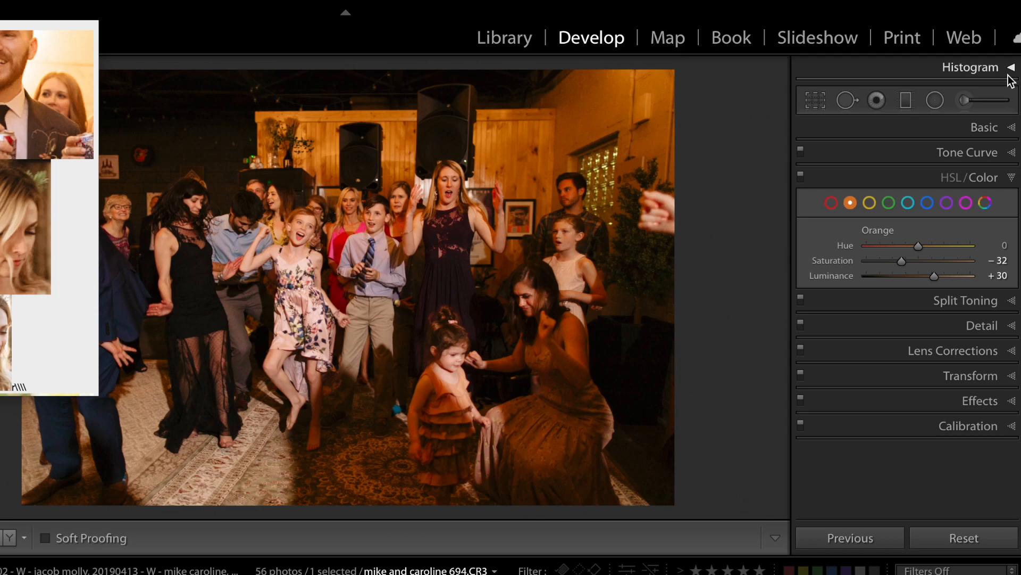
- Adjust the basic contrast of photo 694
{"action": "left_click", "coordinate": [989, 127]}
{"action": "left_click_drag", "start_coordinate": [876, 309], "coordinate": [879, 310]}
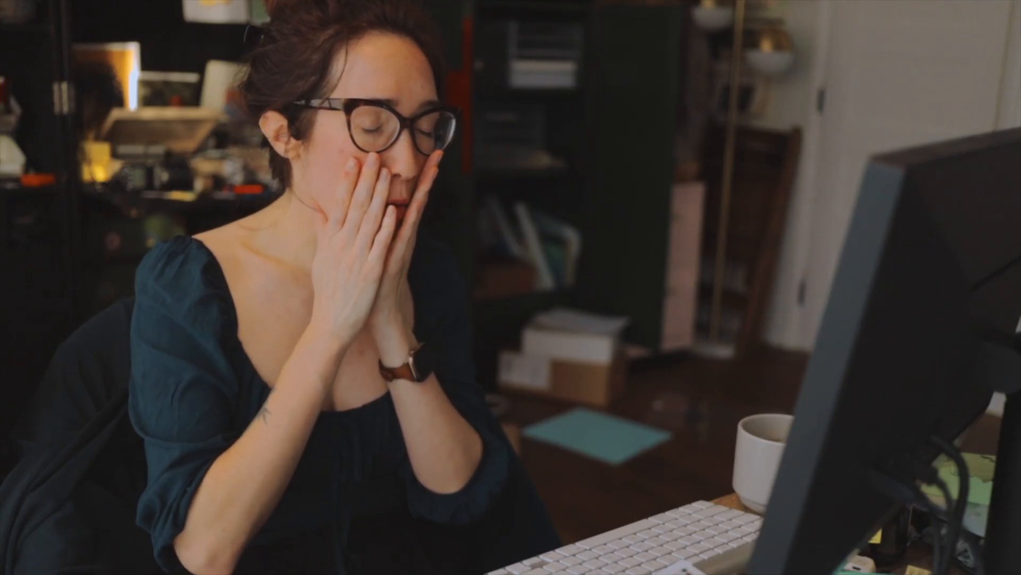
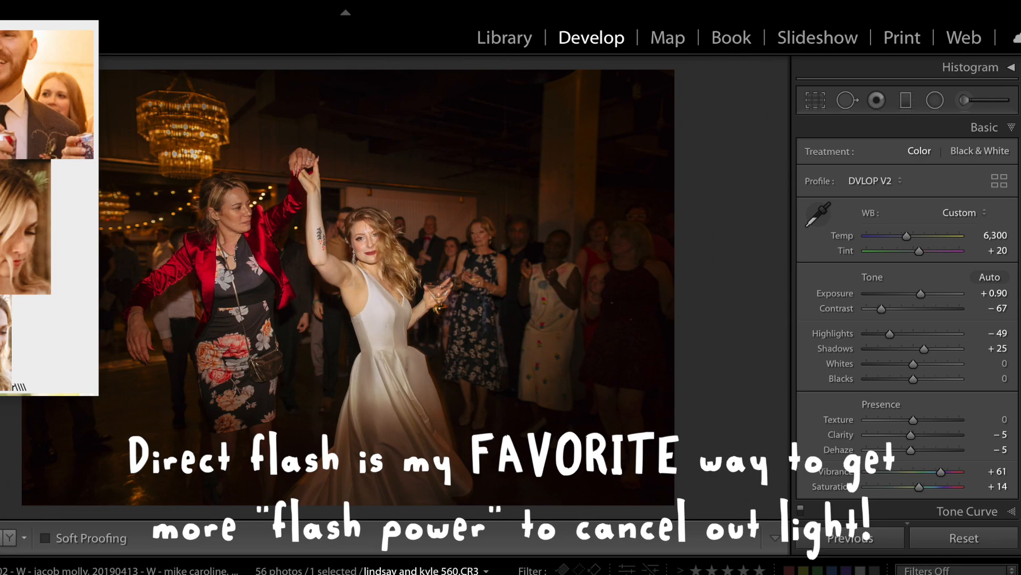
- Select the radial filter centred on the bride in photo 560 and delete it
{"action": "left_click", "coordinate": [935, 100]}
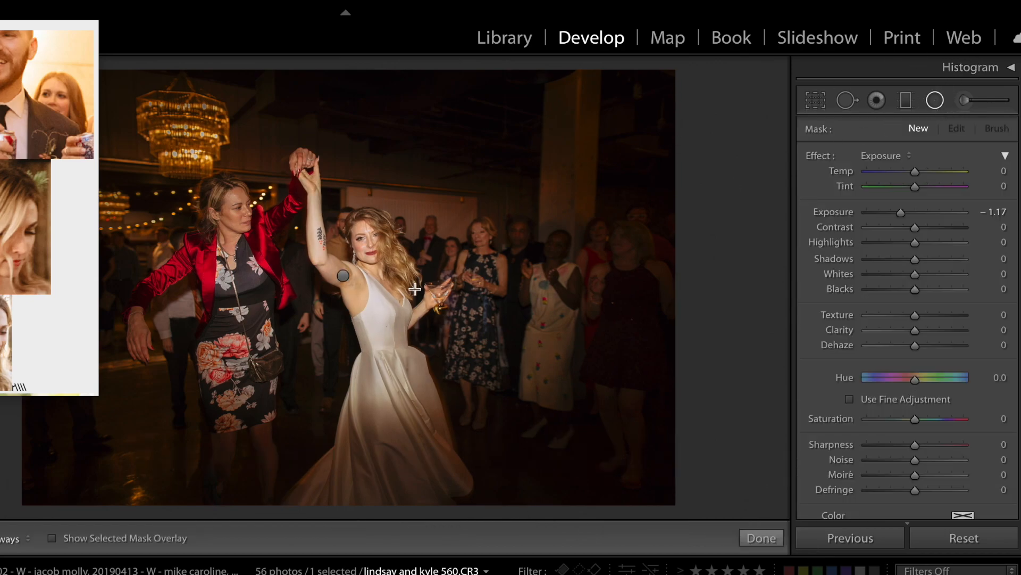
{"action": "left_click", "coordinate": [343, 275]}
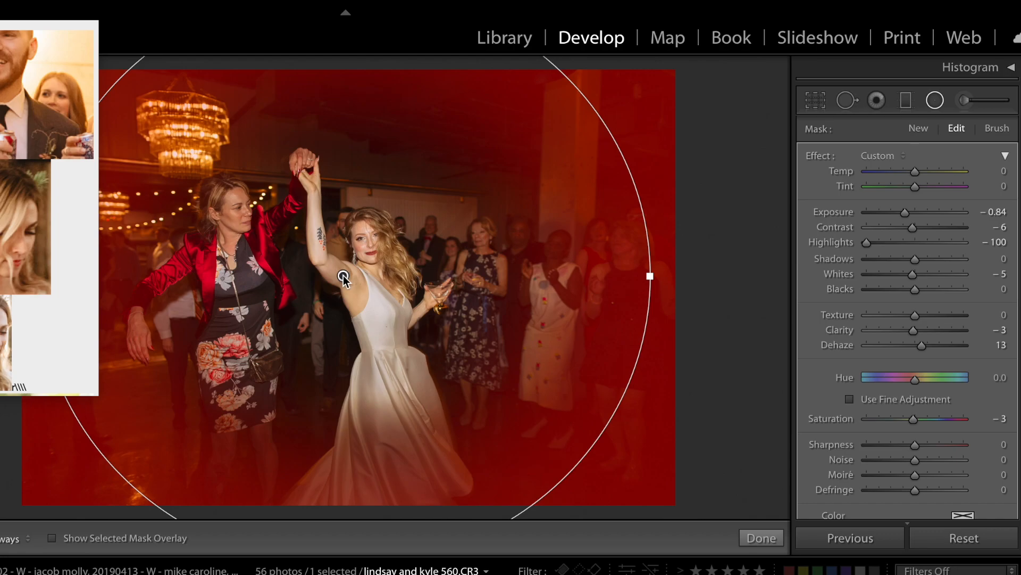
{"action": "key", "text": "Delete"}
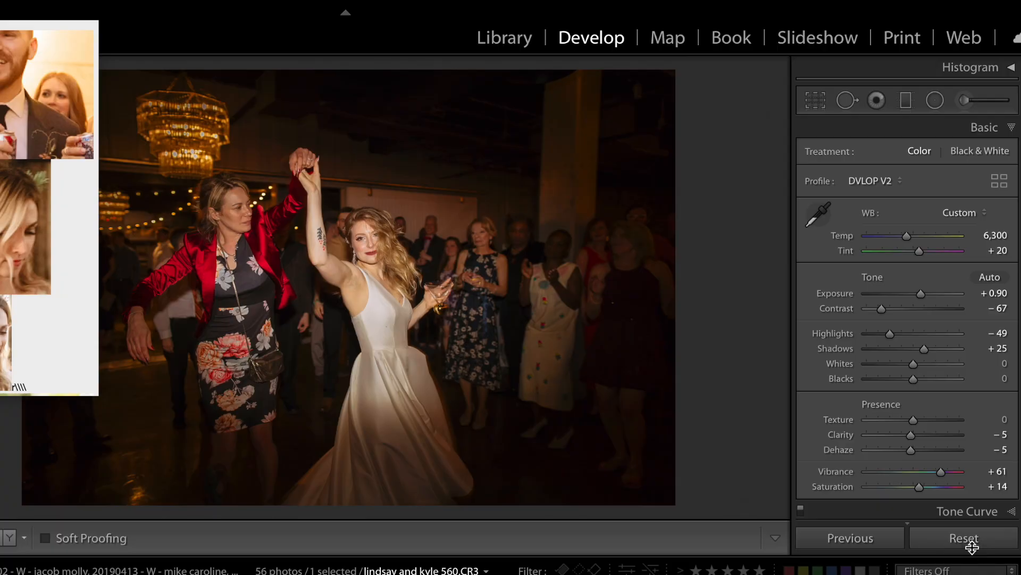
- Reset the develop settings of photo 560, set its contrast to -50, and adjust its highlights and exposure
{"action": "left_click", "coordinate": [973, 544]}
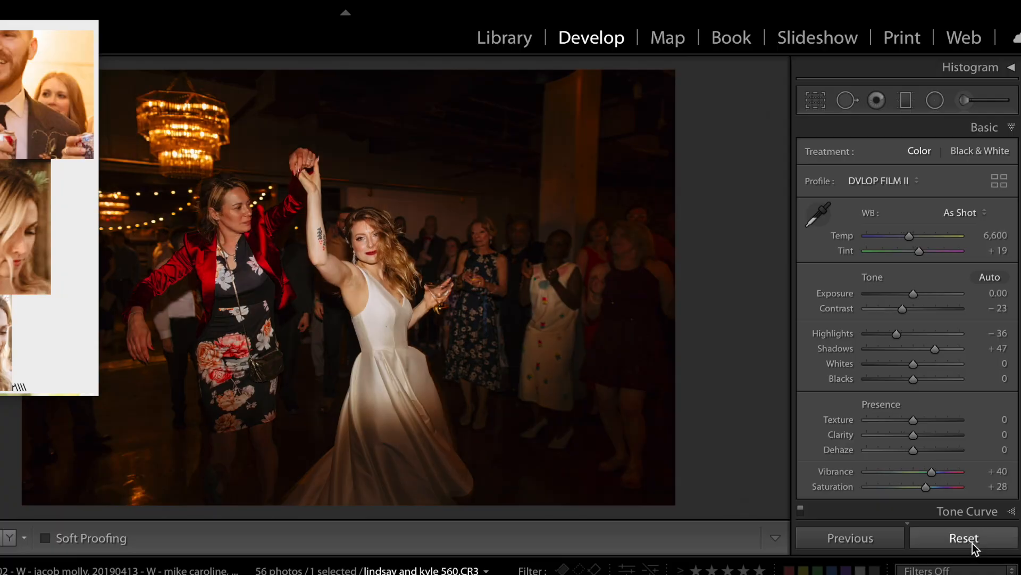
{"action": "left_click_drag", "start_coordinate": [902, 309], "coordinate": [889, 312]}
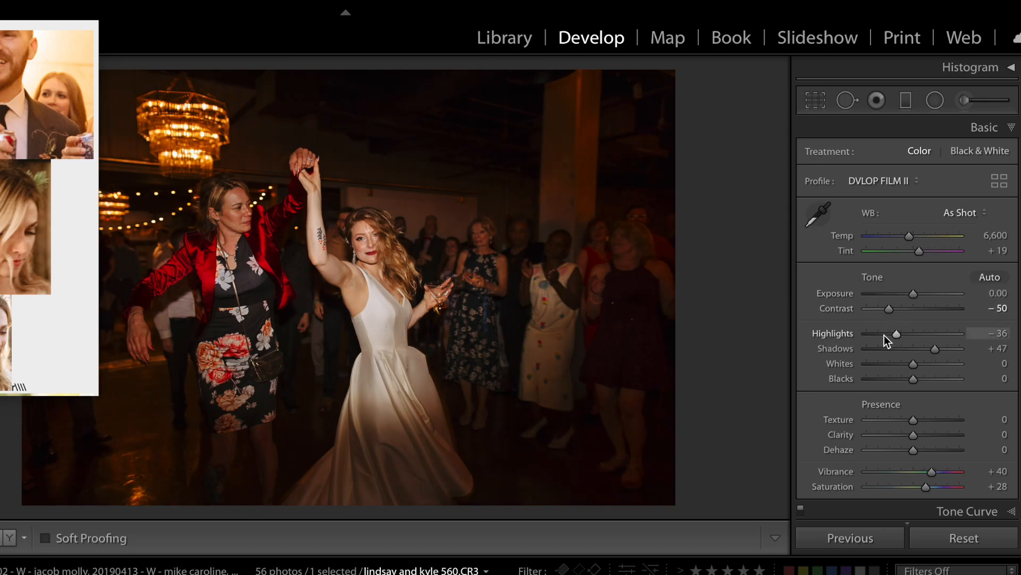
{"action": "left_click", "coordinate": [884, 337]}
{"action": "left_click_drag", "start_coordinate": [913, 293], "coordinate": [919, 297]}
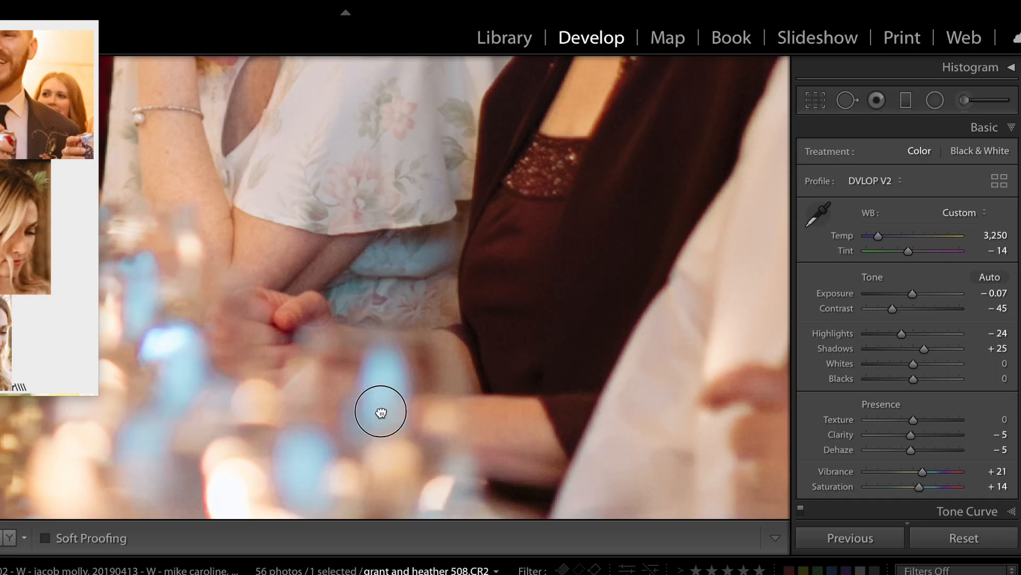
- Check the guests' skin up close in photo 508 and set its tint to -24 and exposure to +0.23
{"action": "left_click_drag", "start_coordinate": [378, 413], "coordinate": [438, 378]}
{"action": "left_click_drag", "start_coordinate": [376, 427], "coordinate": [379, 148]}
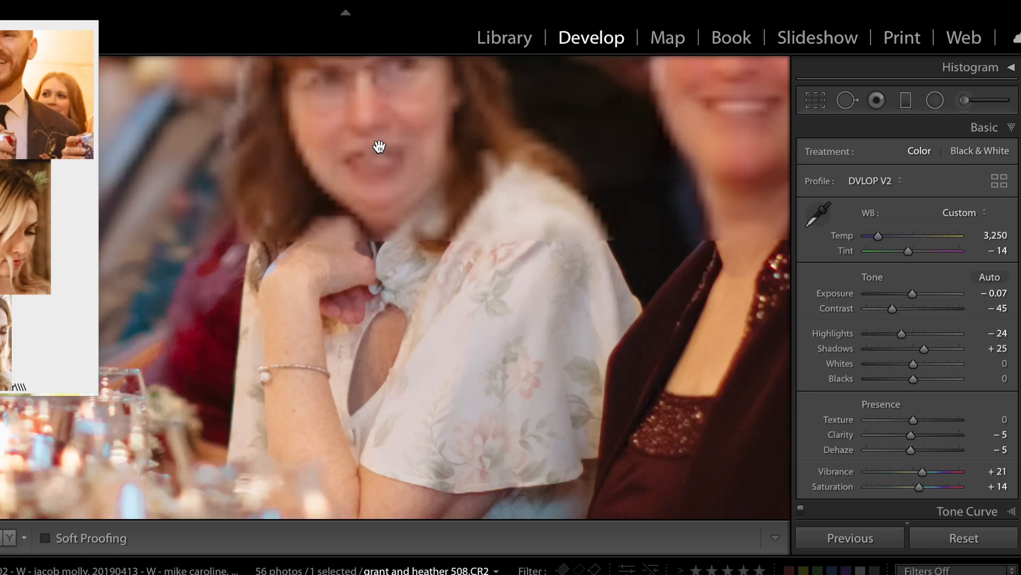
{"action": "left_click_drag", "start_coordinate": [367, 250], "coordinate": [367, 337]}
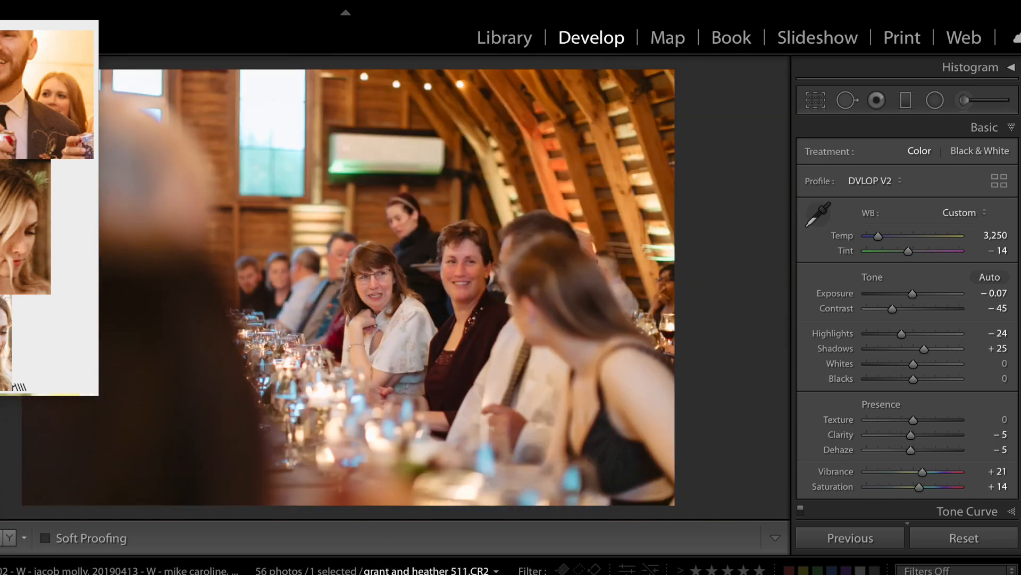
{"action": "key", "text": "period"}
{"action": "key", "text": "comma"}
{"action": "key", "text": "minus"}
{"action": "key", "text": "minus"}
{"action": "key", "text": "period"}
{"action": "key", "text": "equal"}
{"action": "key", "text": "equal"}
{"action": "key", "text": "equal"}
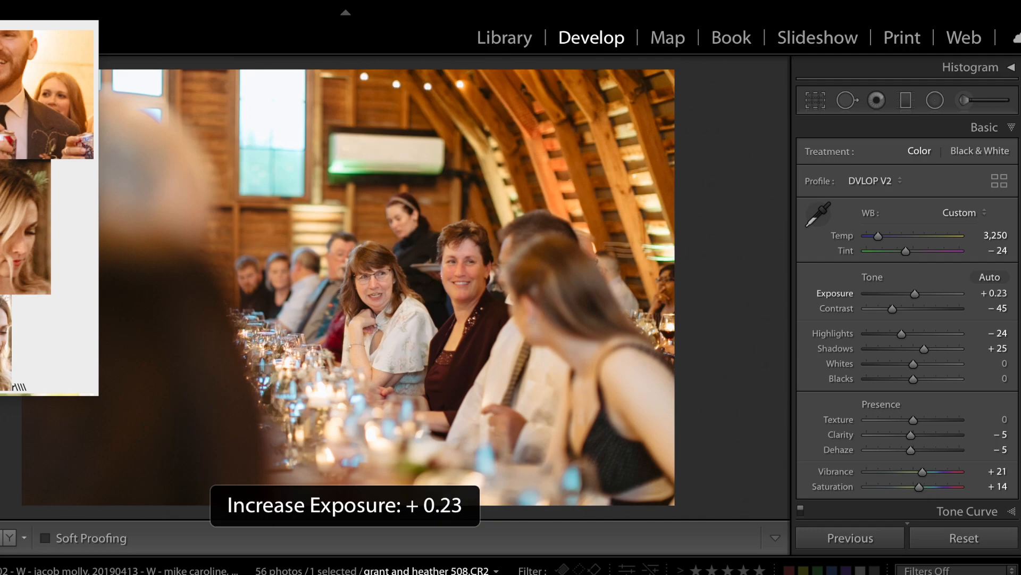
- Lower the exposure of photo 508, raise its tint and temperature, and compare it with the unedited version
{"action": "key", "text": "minus"}
{"action": "key", "text": "minus"}
{"action": "key", "text": "comma"}
{"action": "key", "text": "equal"}
{"action": "key", "text": "comma"}
{"action": "key", "text": "equal"}
{"action": "key", "text": "backslash"}
{"action": "key", "text": "backslash"}
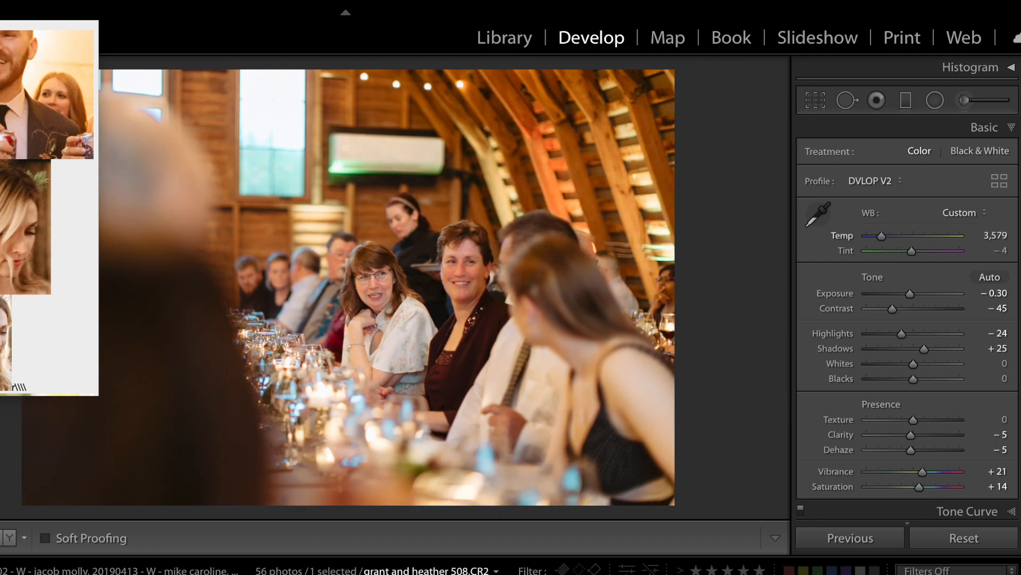
- Examine the skin tones on the arm of the woman in the blue dress in photo 511 up close
{"action": "key", "text": "Right"}
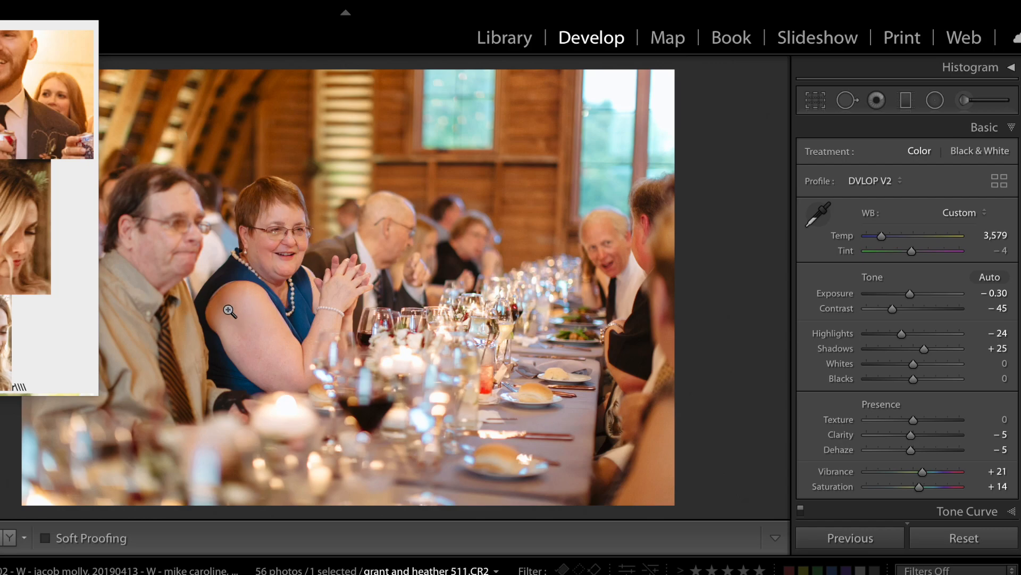
{"action": "left_click", "coordinate": [205, 332]}
{"action": "left_click_drag", "start_coordinate": [206, 332], "coordinate": [267, 296]}
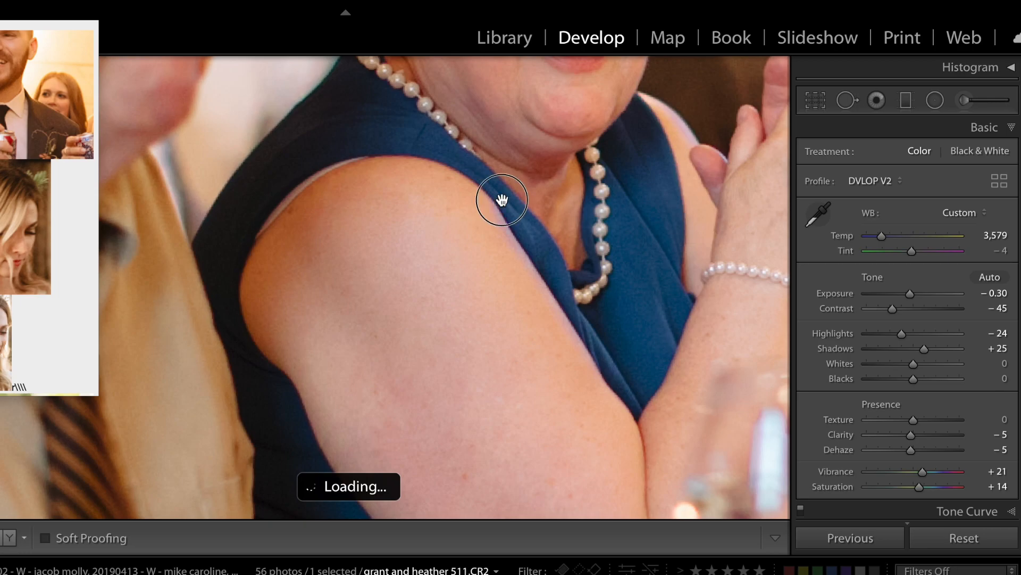
{"action": "left_click", "coordinate": [429, 287]}
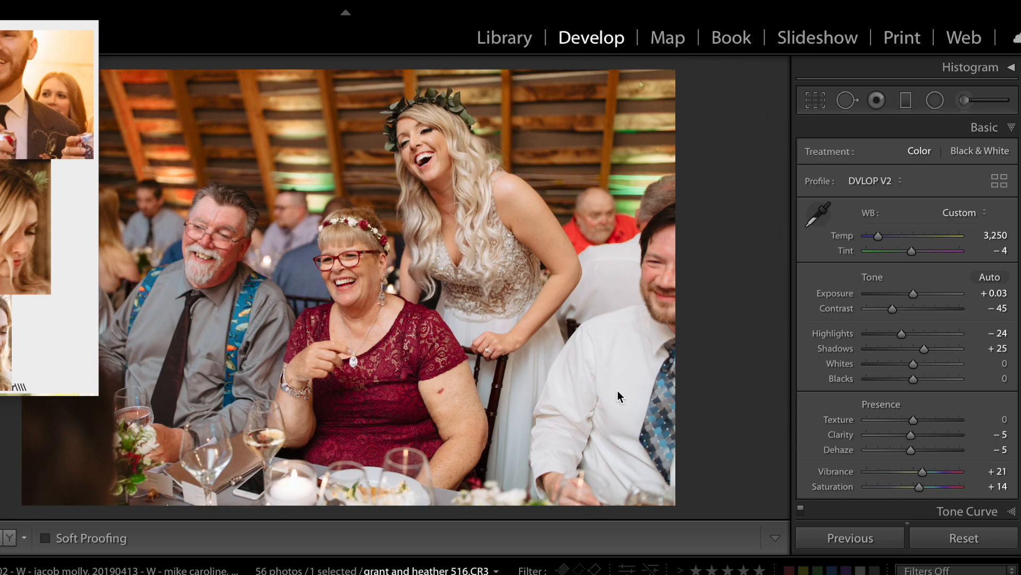
- Reset the develop settings of photo 516 and sample its white balance from the bride's dress
{"action": "left_click", "coordinate": [985, 543]}
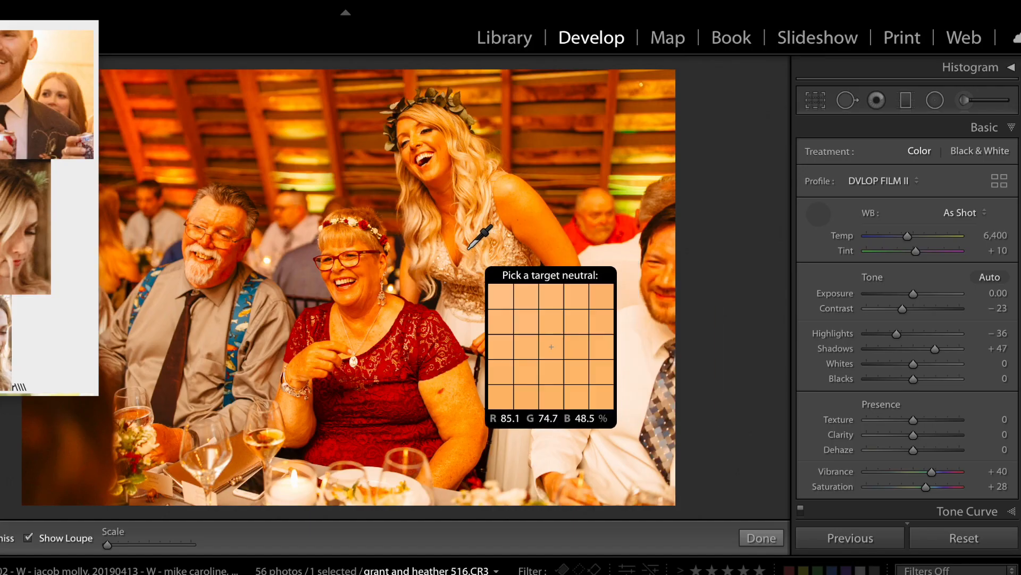
{"action": "key", "text": "Escape"}
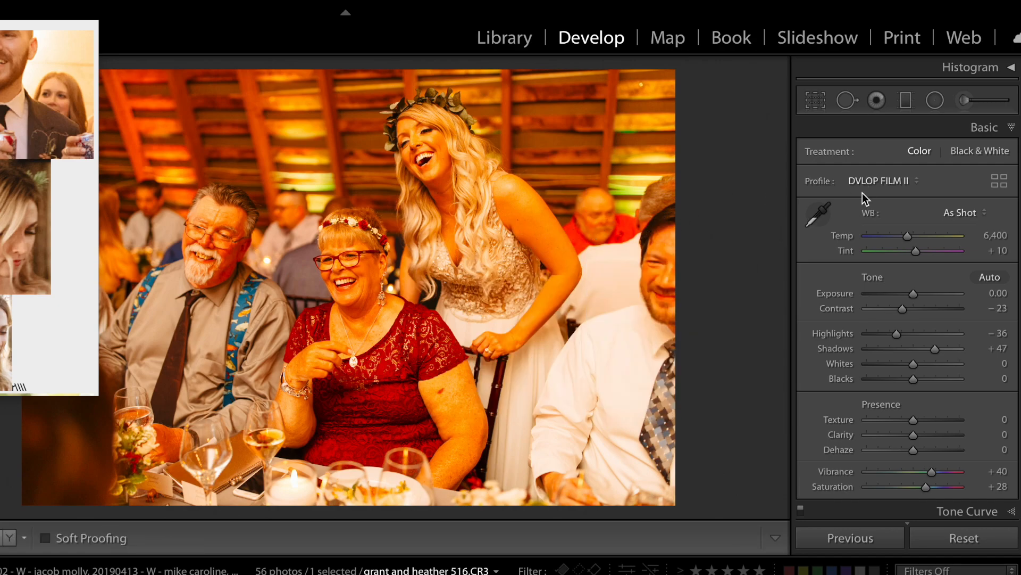
{"action": "left_click", "coordinate": [820, 219]}
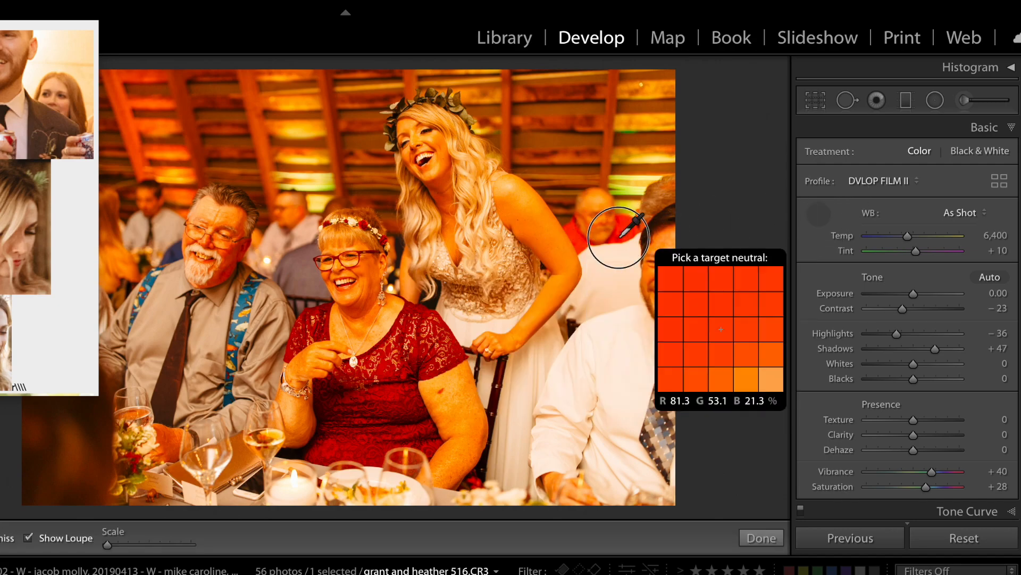
{"action": "left_click", "coordinate": [446, 260]}
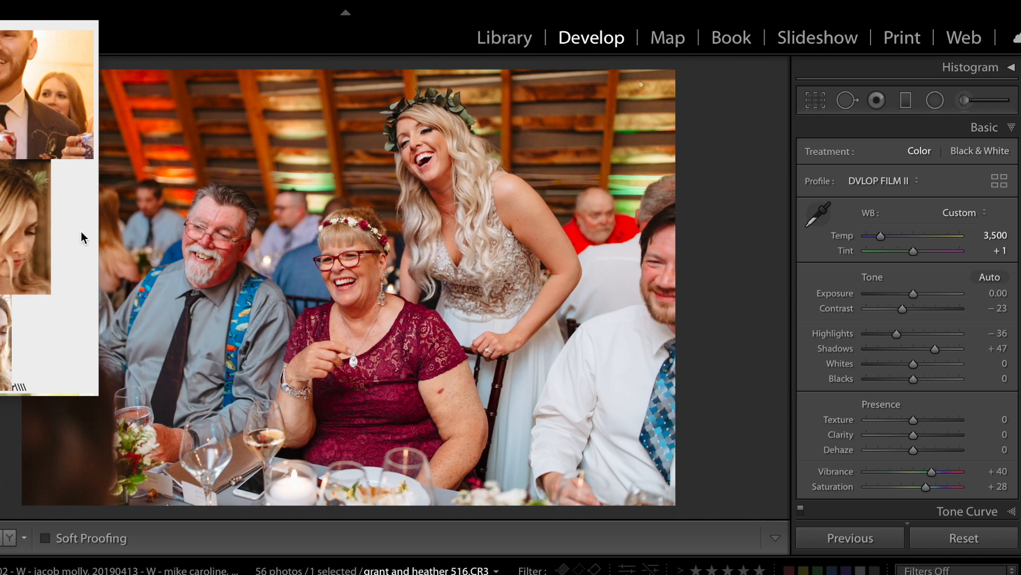
- Raise the temperature of photo 516 to about 4,100
{"action": "key", "text": "period"}
{"action": "key", "text": "equal"}
{"action": "key", "text": "equal"}
{"action": "key", "text": "equal"}
{"action": "key", "text": "equal"}
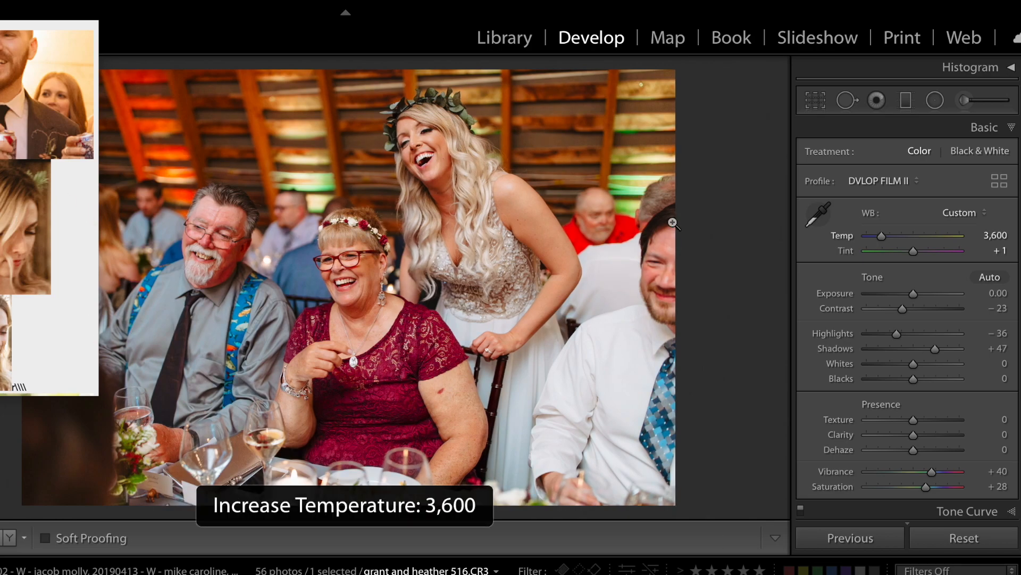
{"action": "key", "text": "equal"}
{"action": "key", "text": "equal"}
{"action": "key", "text": "equal"}
{"action": "key", "text": "equal"}
{"action": "key", "text": "equal"}
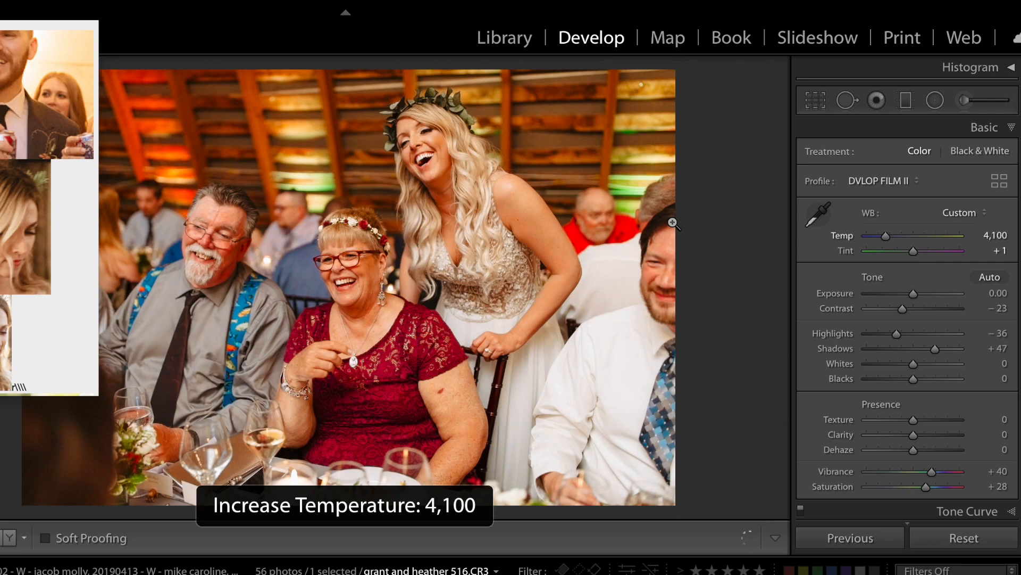
{"action": "key", "text": "equal"}
{"action": "key", "text": "minus"}
{"action": "key", "text": "minus"}
{"action": "key", "text": "equal"}
{"action": "key", "text": "equal"}
{"action": "key", "text": "minus"}
{"action": "key", "text": "equal"}
- Set the yellow saturation of photo 516 to -64
{"action": "scroll", "coordinate": [954, 317], "scroll_direction": "down", "scroll_amount": 1}
{"action": "scroll", "coordinate": [954, 317], "scroll_direction": "down", "scroll_amount": 1}
{"action": "left_click", "coordinate": [984, 457]}
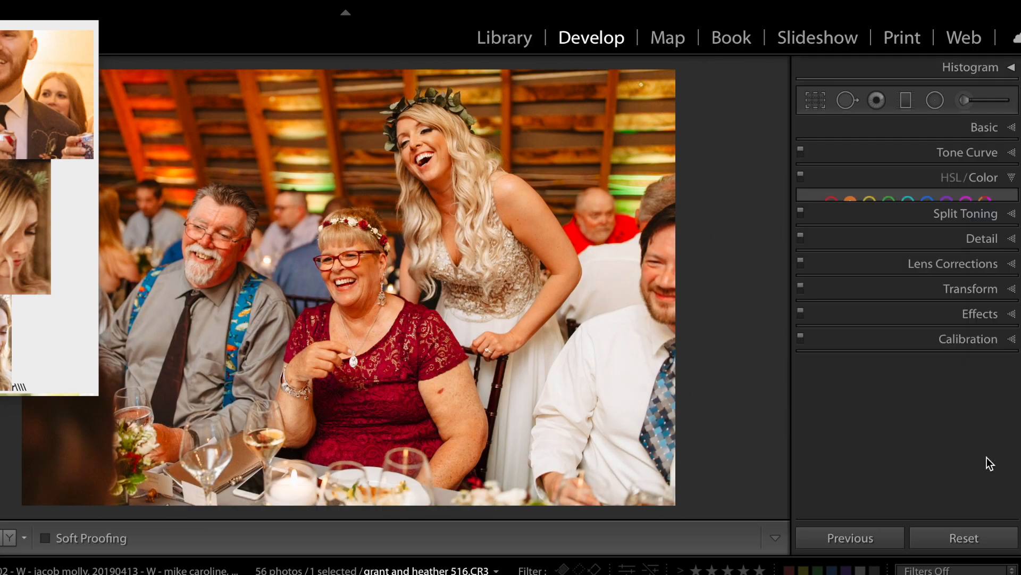
{"action": "left_click", "coordinate": [870, 204]}
{"action": "left_click_drag", "start_coordinate": [886, 261], "coordinate": [876, 267]}
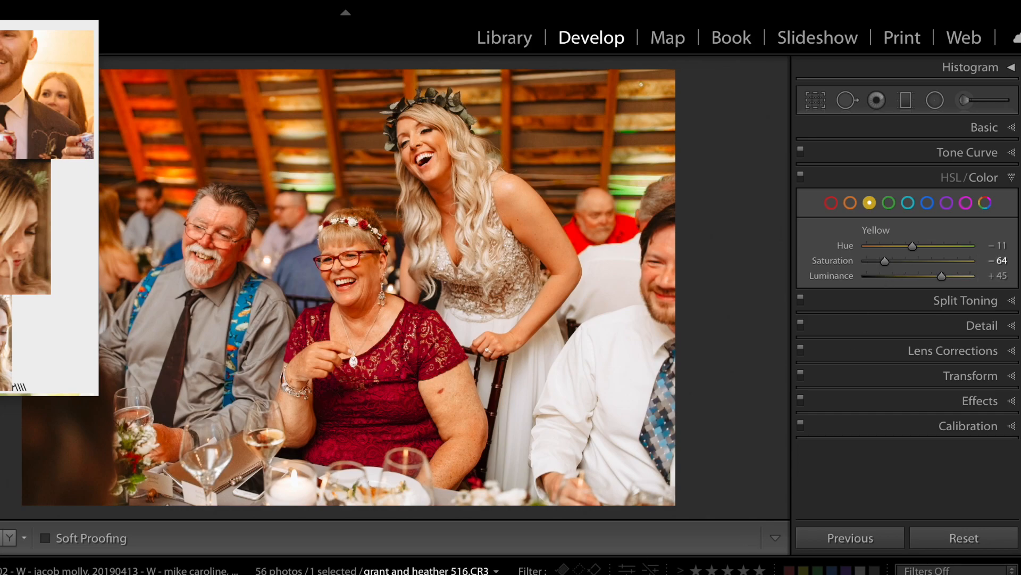
- Return to photo 511 and raise its temperature to 4,179
{"action": "key", "text": "Right"}
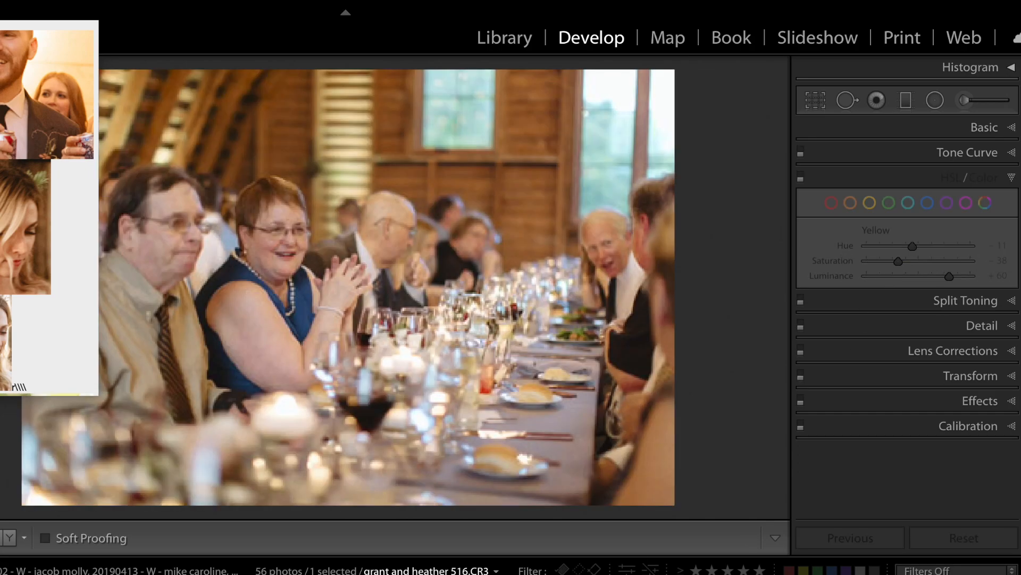
{"action": "left_click", "coordinate": [982, 124]}
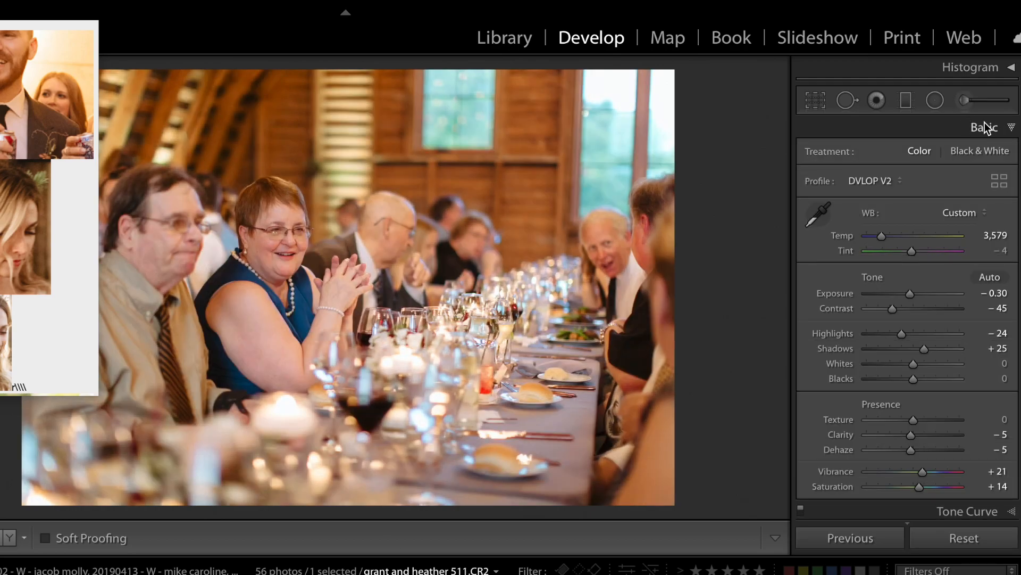
{"action": "key", "text": "period"}
{"action": "key", "text": "equal"}
{"action": "key", "text": "equal"}
{"action": "key", "text": "equal"}
{"action": "key", "text": "equal"}
{"action": "key", "text": "equal"}
{"action": "key", "text": "equal"}
{"action": "key", "text": "equal"}
{"action": "key", "text": "equal"}
{"action": "key", "text": "equal"}
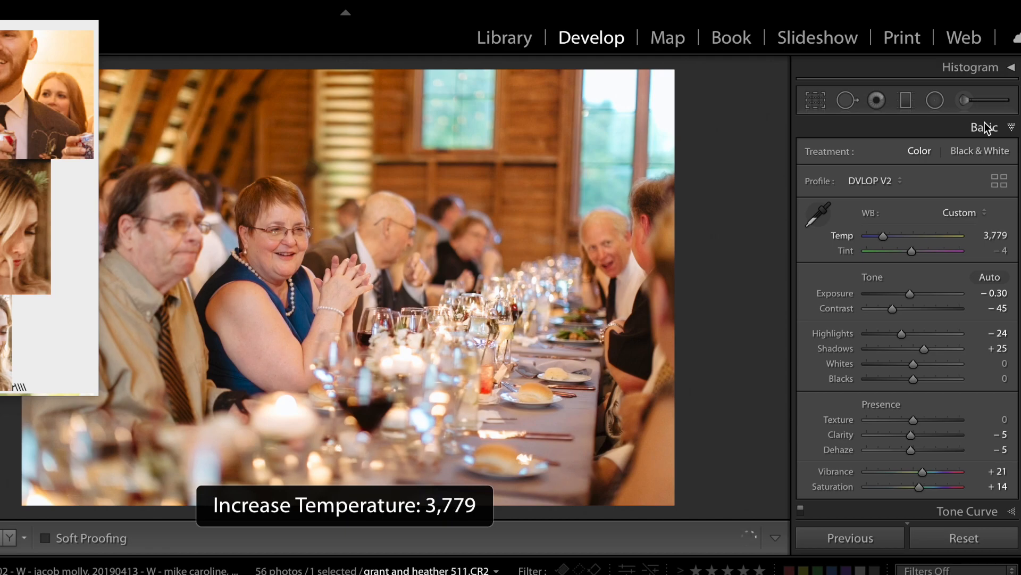
{"action": "key", "text": "equal"}
{"action": "key", "text": "equal"}
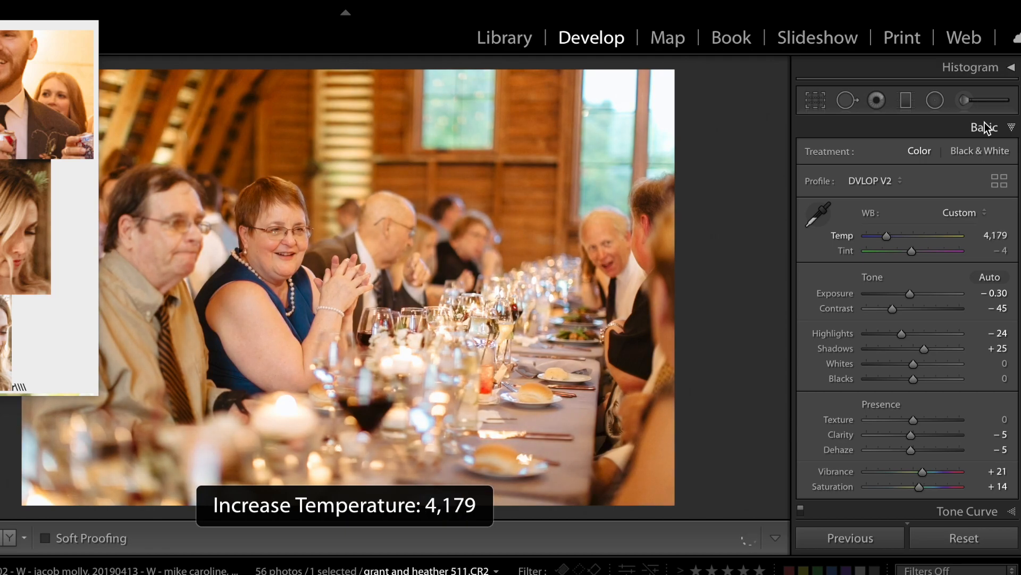
- Compare photos 511 and 516 side by side and raise the temperature of photo 511 to 4,415
{"action": "key", "text": "shift+Right"}
{"action": "key", "text": "n"}
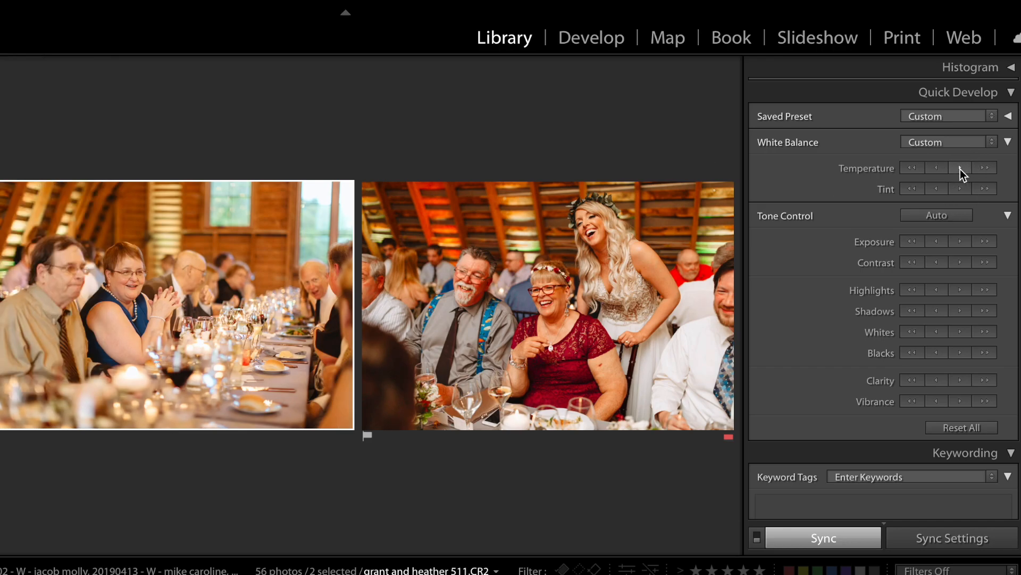
{"action": "double_click", "coordinate": [124, 328]}
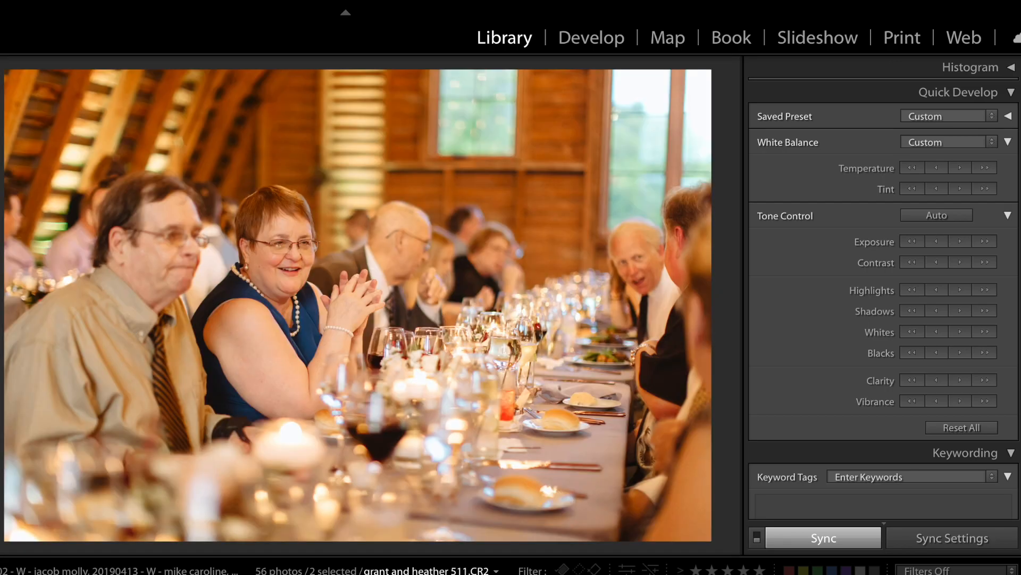
{"action": "left_click", "coordinate": [593, 46]}
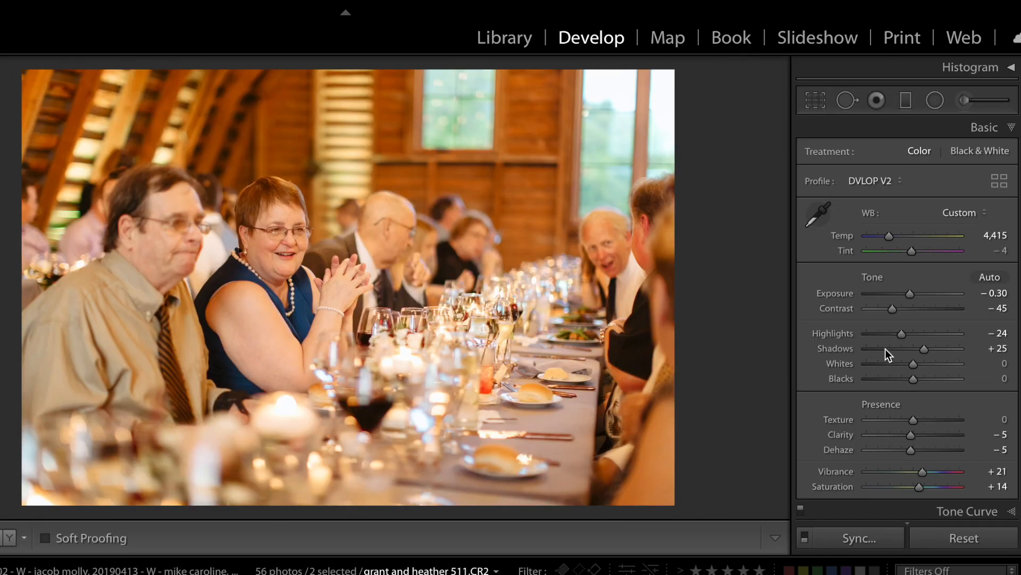
- Adjust the yellow and orange saturation of photo 511
{"action": "scroll", "coordinate": [921, 431], "scroll_direction": "down", "scroll_amount": 5}
{"action": "left_click", "coordinate": [985, 354]}
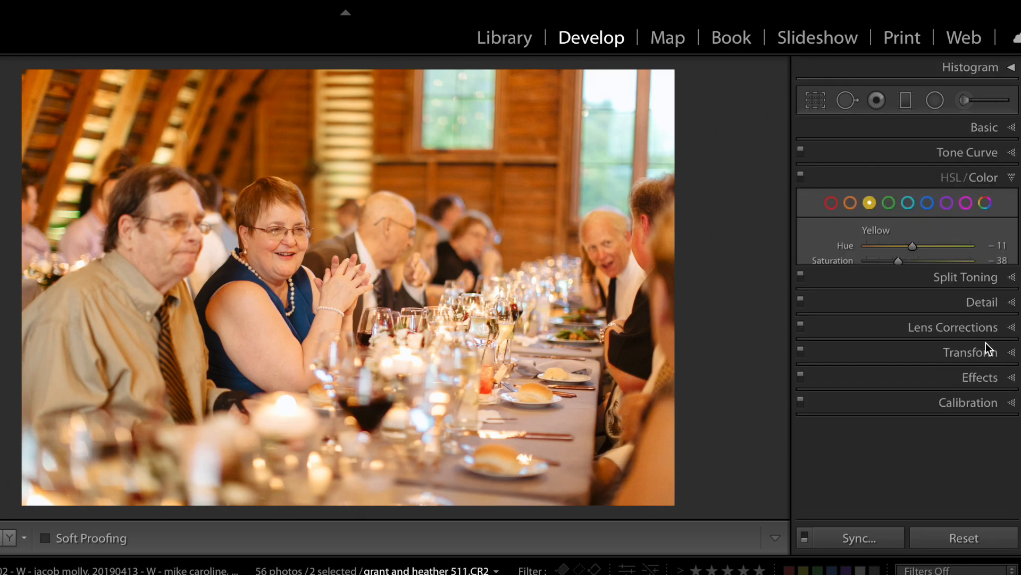
{"action": "mouse_move", "coordinate": [888, 259]}
{"action": "left_mouse_down"}
{"action": "mouse_move", "coordinate": [864, 265]}
{"action": "mouse_move", "coordinate": [917, 249]}
{"action": "mouse_move", "coordinate": [903, 252]}
{"action": "left_mouse_up"}
{"action": "left_click", "coordinate": [850, 202]}
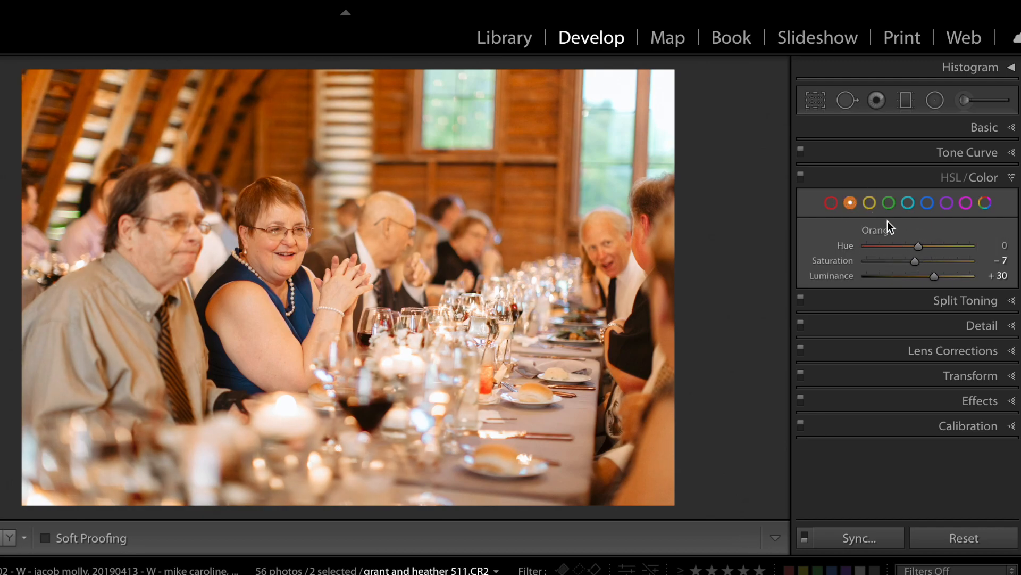
{"action": "left_click", "coordinate": [896, 261]}
{"action": "left_click_drag", "start_coordinate": [907, 262], "coordinate": [912, 264]}
- Set the red hue of photo 511 to -4 and red luminance to -18, and its orange saturation to -16
{"action": "left_click", "coordinate": [908, 203]}
{"action": "left_click_drag", "start_coordinate": [907, 246], "coordinate": [927, 243]}
{"action": "left_click_drag", "start_coordinate": [901, 245], "coordinate": [906, 277]}
{"action": "left_click", "coordinate": [831, 203]}
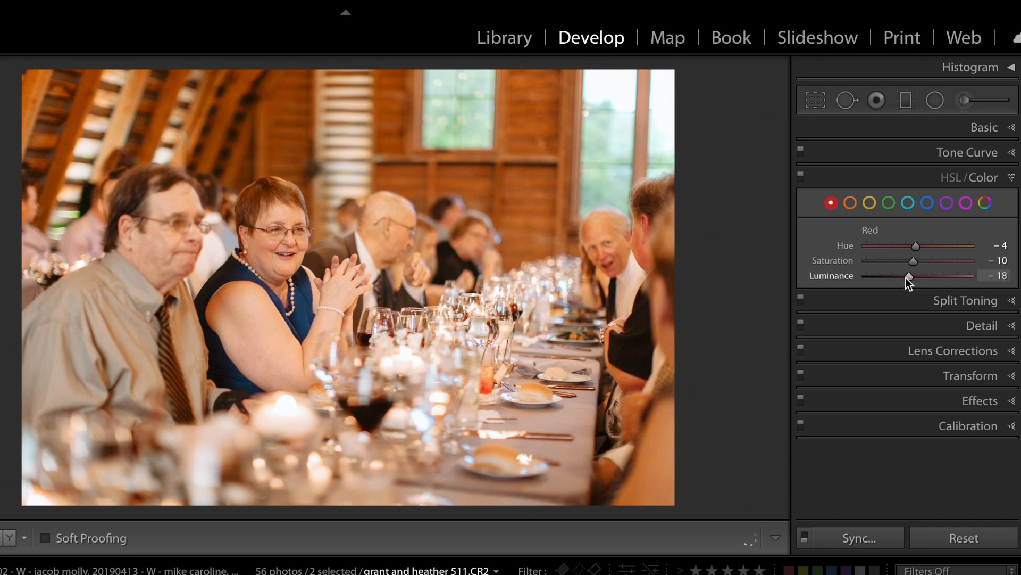
{"action": "left_click", "coordinate": [850, 203]}
{"action": "left_click_drag", "start_coordinate": [905, 264], "coordinate": [911, 261]}
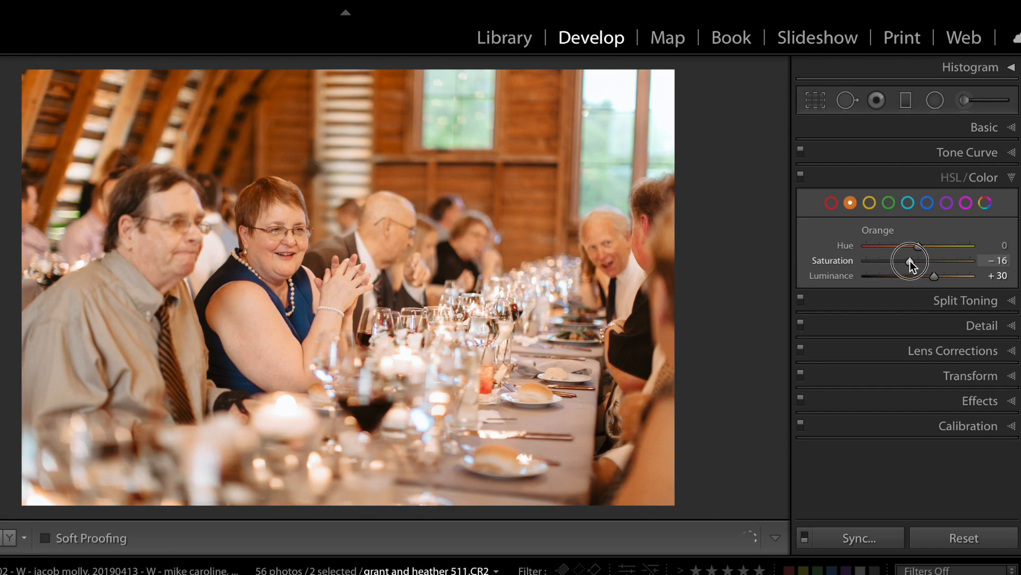
- Set the split toning shadows of photo 511 to hue 227 and saturation 20, with a balance of +94
{"action": "left_click", "coordinate": [993, 302]}
{"action": "mouse_move", "coordinate": [892, 337]}
{"action": "left_mouse_down"}
{"action": "mouse_move", "coordinate": [928, 324]}
{"action": "mouse_move", "coordinate": [874, 338]}
{"action": "mouse_move", "coordinate": [913, 340]}
{"action": "mouse_move", "coordinate": [861, 344]}
{"action": "mouse_move", "coordinate": [896, 341]}
{"action": "left_mouse_up"}
{"action": "left_click_drag", "start_coordinate": [916, 282], "coordinate": [962, 277]}
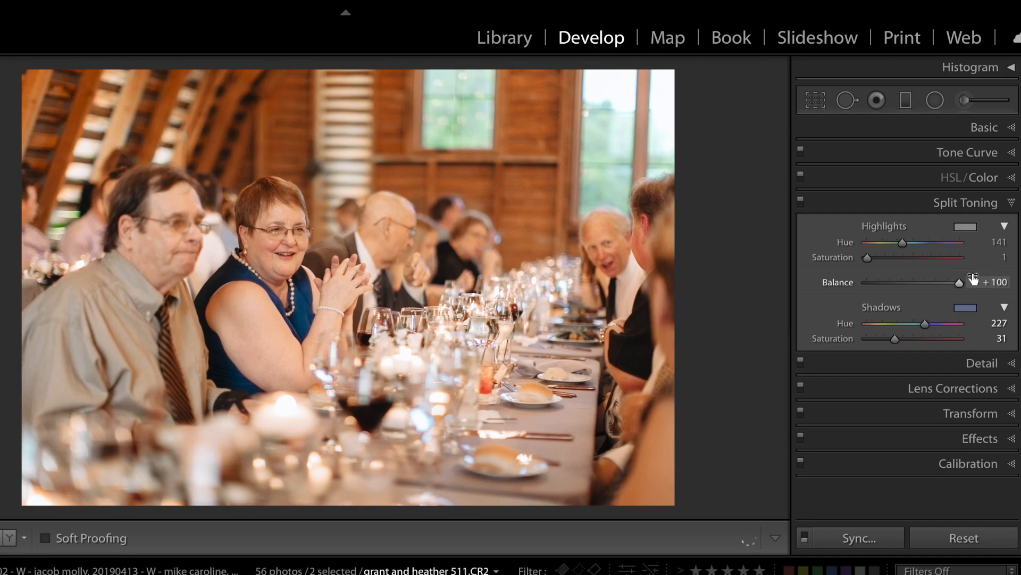
{"action": "mouse_move", "coordinate": [889, 336]}
{"action": "left_mouse_down"}
{"action": "mouse_move", "coordinate": [876, 337]}
{"action": "mouse_move", "coordinate": [906, 339]}
{"action": "left_mouse_up"}
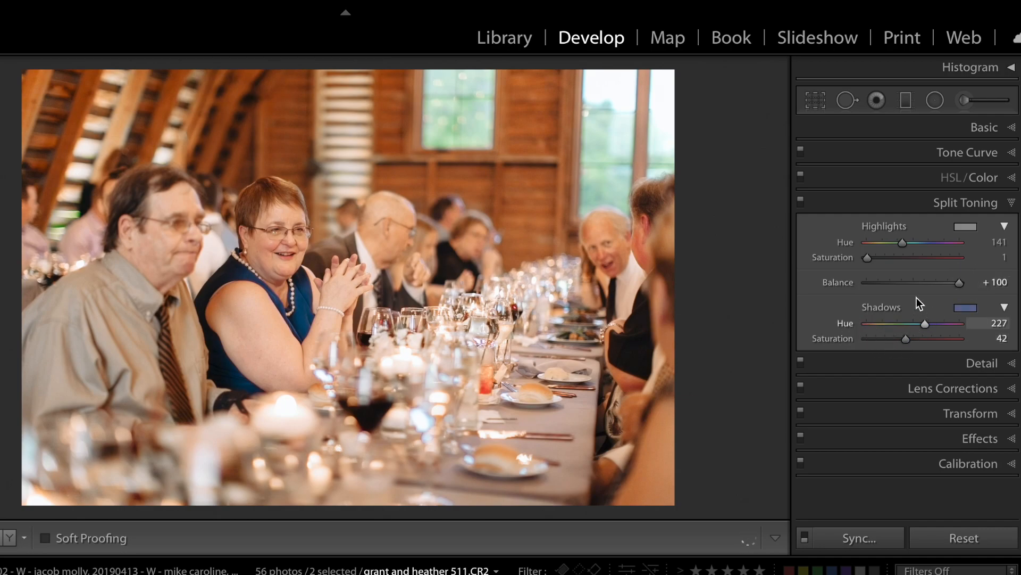
{"action": "left_click_drag", "start_coordinate": [944, 278], "coordinate": [957, 278]}
{"action": "mouse_move", "coordinate": [905, 340]}
{"action": "left_mouse_down"}
{"action": "mouse_move", "coordinate": [872, 341]}
{"action": "mouse_move", "coordinate": [885, 339]}
{"action": "left_mouse_up"}
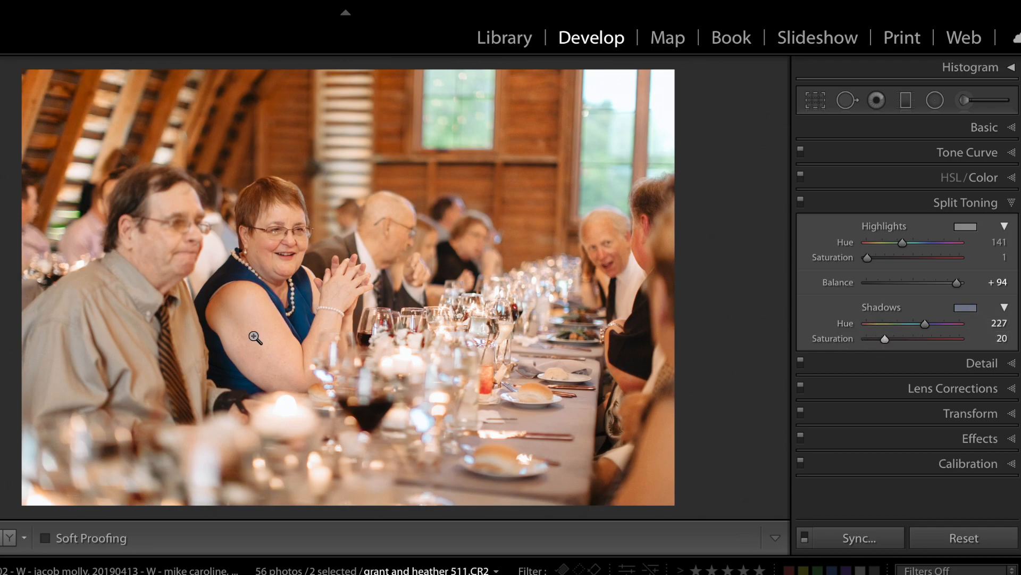
- Compare the edited version of photo 511 with its unedited original several times
{"action": "key", "text": "backslash"}
{"action": "key", "text": "backslash"}
{"action": "key", "text": "backslash"}
{"action": "key", "text": "backslash"}
{"action": "key", "text": "backslash"}
{"action": "key", "text": "backslash"}
- Set the contrast of photo 516 to -66 and compare the photo with photo 511 in a survey view
{"action": "key", "text": "Right"}
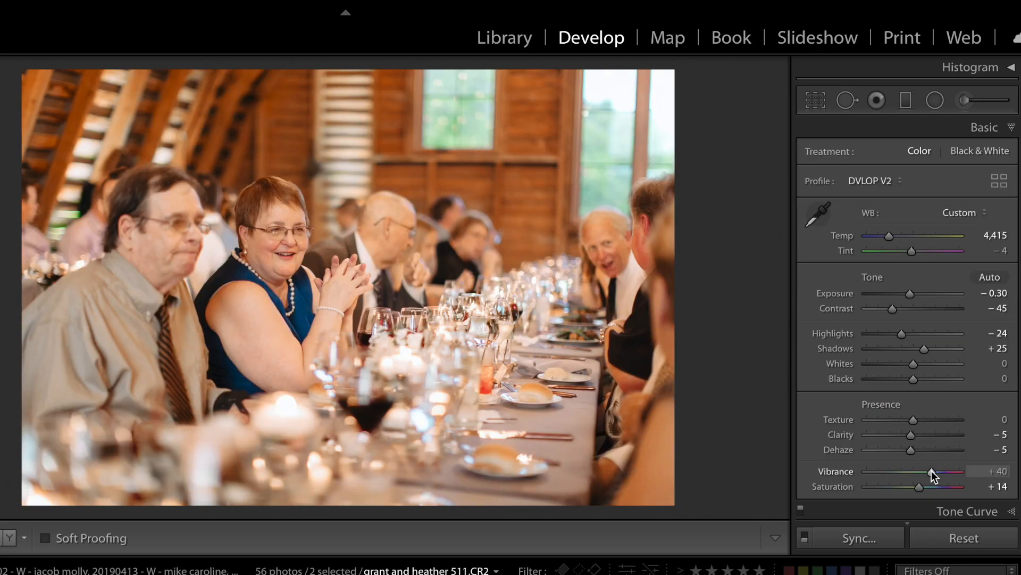
{"action": "key", "text": "Right"}
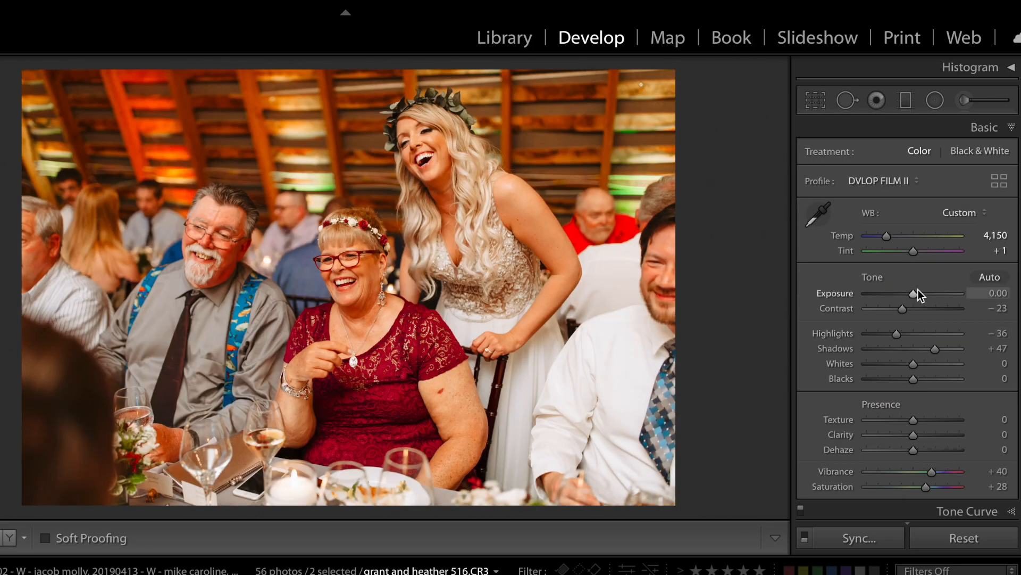
{"action": "left_click", "coordinate": [888, 310]}
{"action": "left_click_drag", "start_coordinate": [888, 311], "coordinate": [882, 314]}
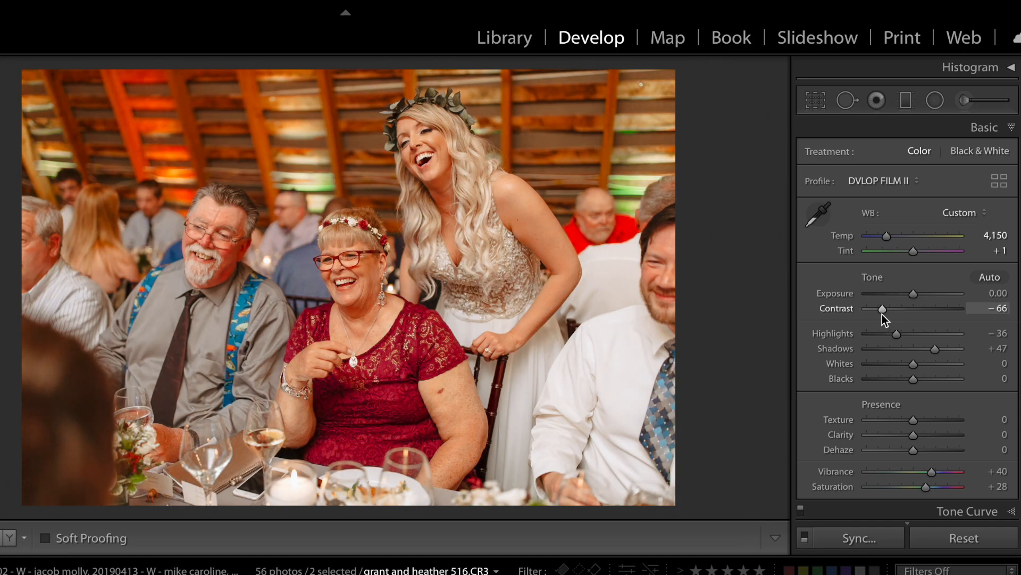
{"action": "key", "text": "Left"}
{"action": "key", "text": "n"}
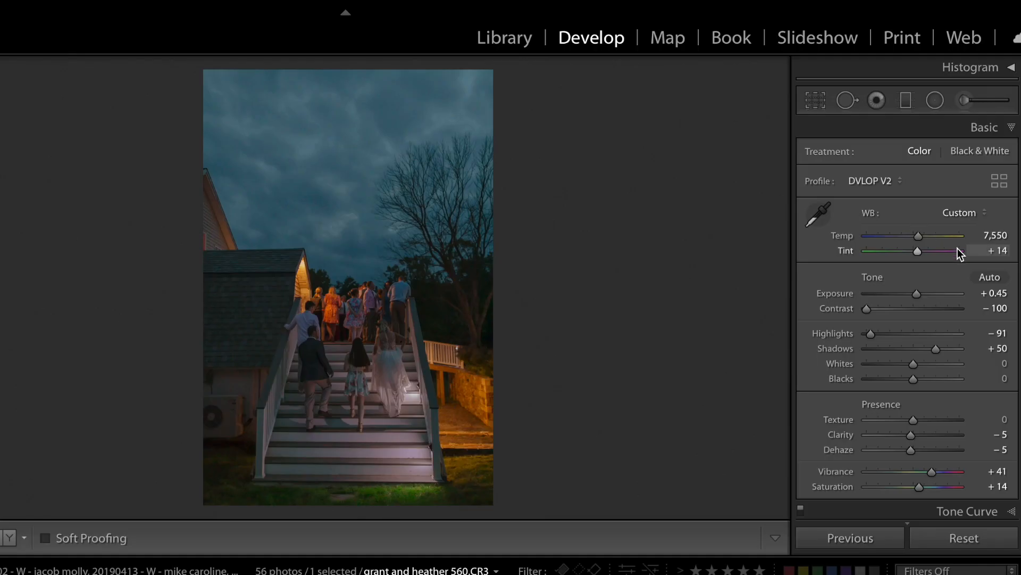
- Reset the develop settings of photo 560 and set its contrast to -100
{"action": "key", "text": "ctrl+shift+r"}
{"action": "left_click_drag", "start_coordinate": [915, 319], "coordinate": [795, 331]}
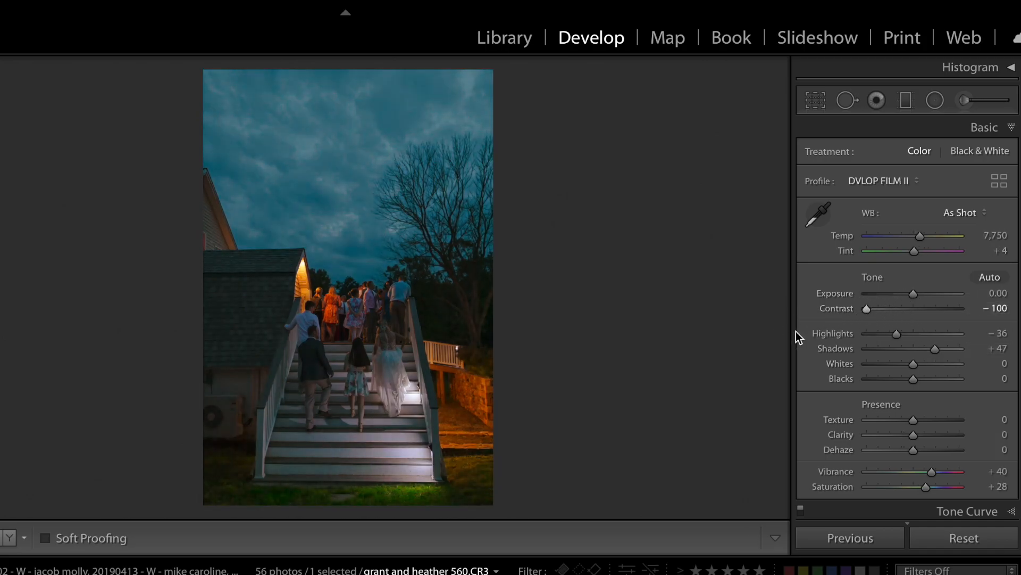
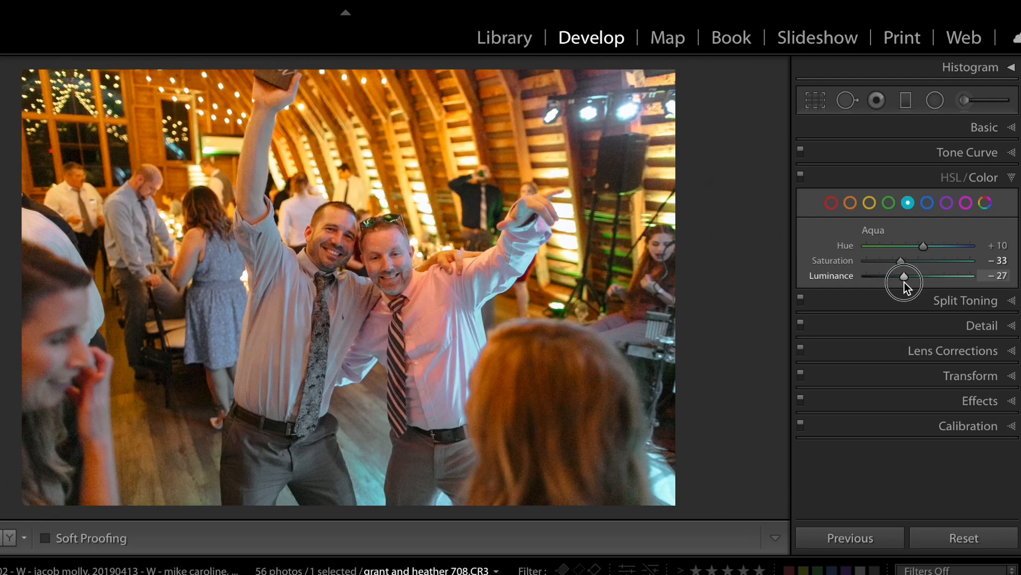
- Set the aqua saturation of photo 708 to -74 and adjust its magenta saturation
{"action": "mouse_move", "coordinate": [878, 266]}
{"action": "left_mouse_down"}
{"action": "mouse_move", "coordinate": [866, 266]}
{"action": "mouse_move", "coordinate": [880, 265]}
{"action": "left_mouse_up"}
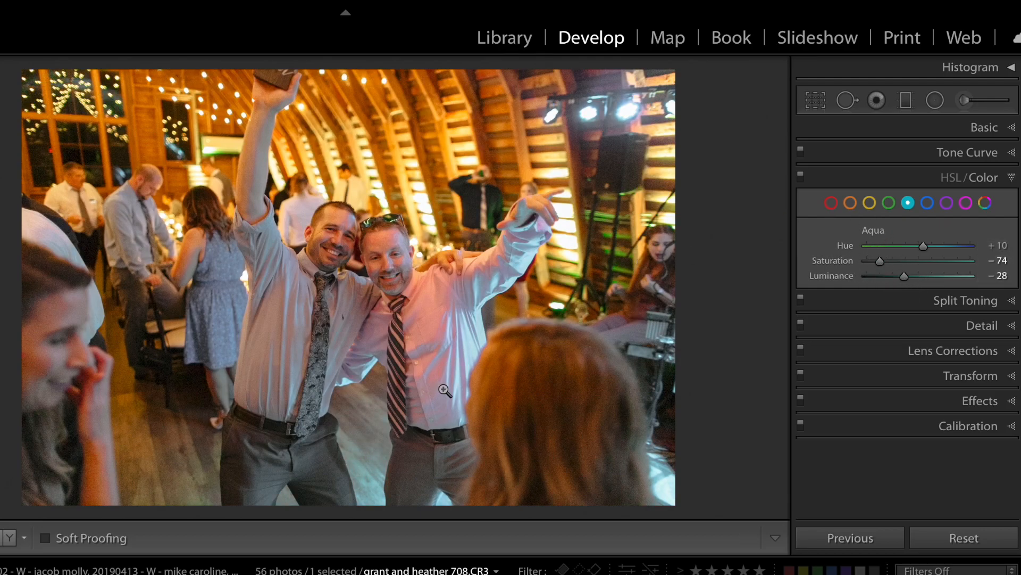
{"action": "left_click", "coordinate": [966, 203]}
{"action": "left_click_drag", "start_coordinate": [872, 260], "coordinate": [893, 264]}
{"action": "left_click", "coordinate": [947, 202]}
- Review the orange settings of photo 708 and set its yellow hue to -15 and yellow saturation to -62
{"action": "left_click", "coordinate": [851, 203]}
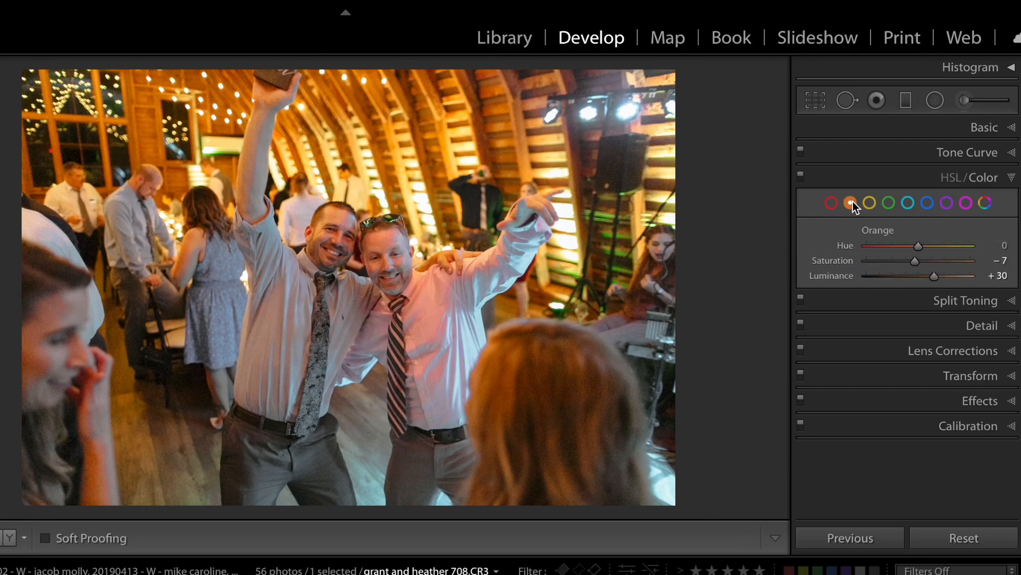
{"action": "left_click_drag", "start_coordinate": [921, 251], "coordinate": [886, 264]}
{"action": "left_click", "coordinate": [869, 202]}
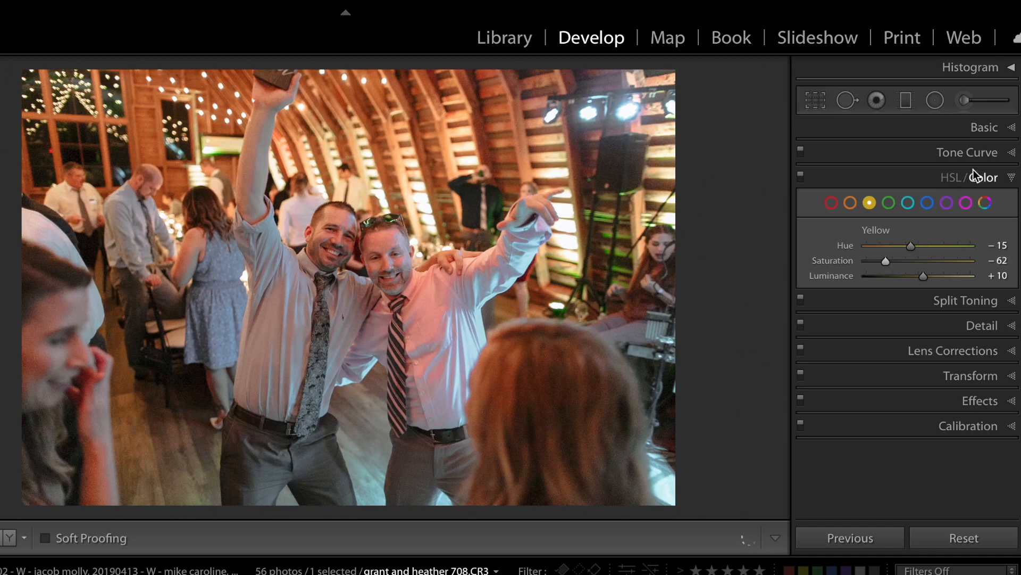
- Set the temperature of photo 708 to 4,768, its tint to -69 and its exposure to -0.86
{"action": "left_click", "coordinate": [985, 127]}
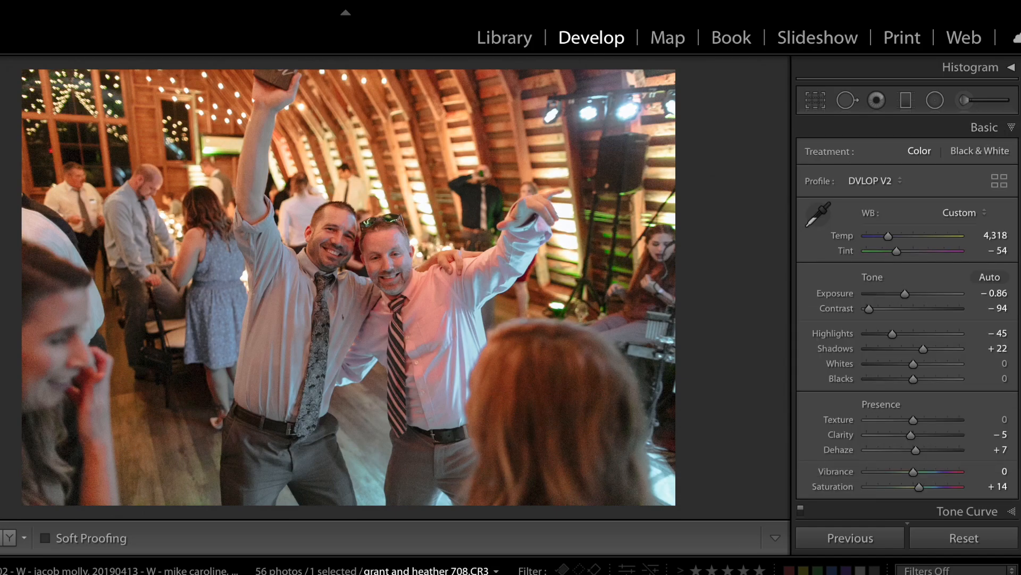
{"action": "key", "text": "period"}
{"action": "key", "text": "period"}
{"action": "key", "text": "plus"}
{"action": "key", "text": "minus"}
{"action": "key", "text": "minus"}
{"action": "key", "text": "minus"}
{"action": "key", "text": "minus"}
{"action": "key", "text": "comma"}
{"action": "key", "text": "plus"}
{"action": "key", "text": "plus"}
{"action": "key", "text": "plus"}
{"action": "key", "text": "plus"}
{"action": "key", "text": "plus"}
{"action": "key", "text": "plus"}
{"action": "key", "text": "plus"}
{"action": "key", "text": "plus"}
{"action": "key", "text": "plus"}
{"action": "key", "text": "period"}
{"action": "key", "text": "period"}
{"action": "key", "text": "minus"}
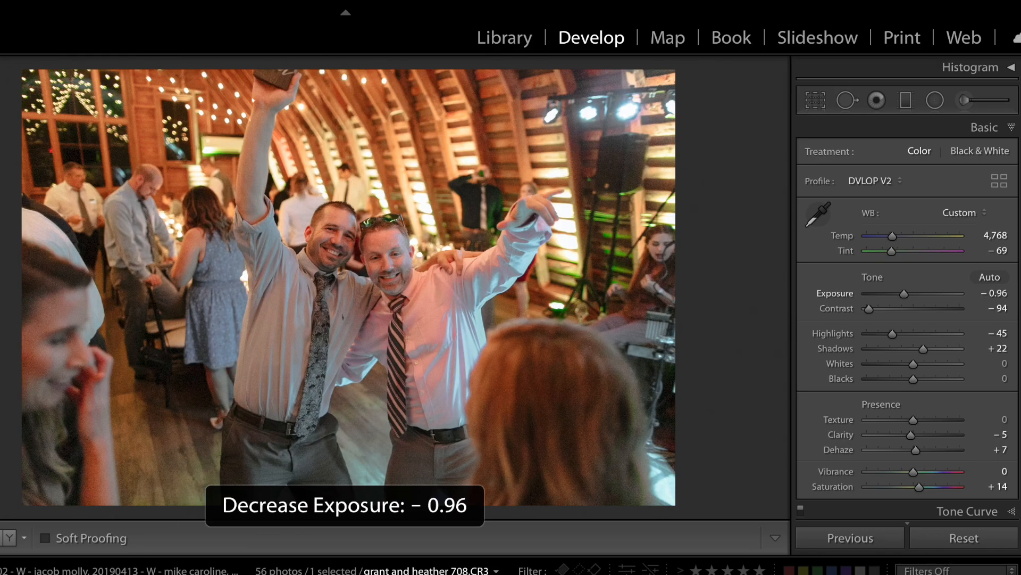
{"action": "key", "text": "plus"}
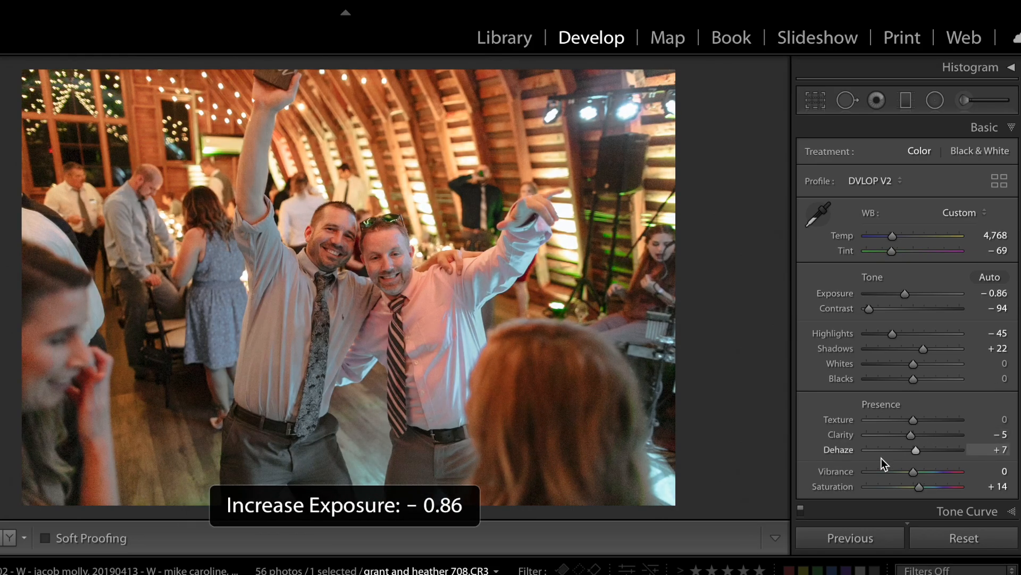
- Add a graduated filter rising from the lower part of photo 708, with exposure -0.44 and temperature 40
{"action": "left_click", "coordinate": [907, 101]}
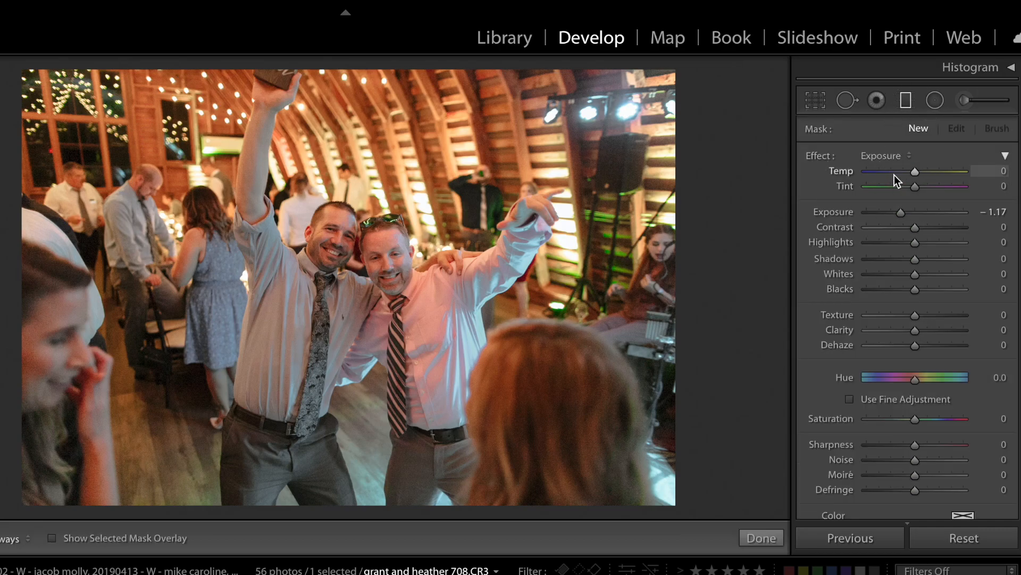
{"action": "left_click_drag", "start_coordinate": [915, 219], "coordinate": [912, 221]}
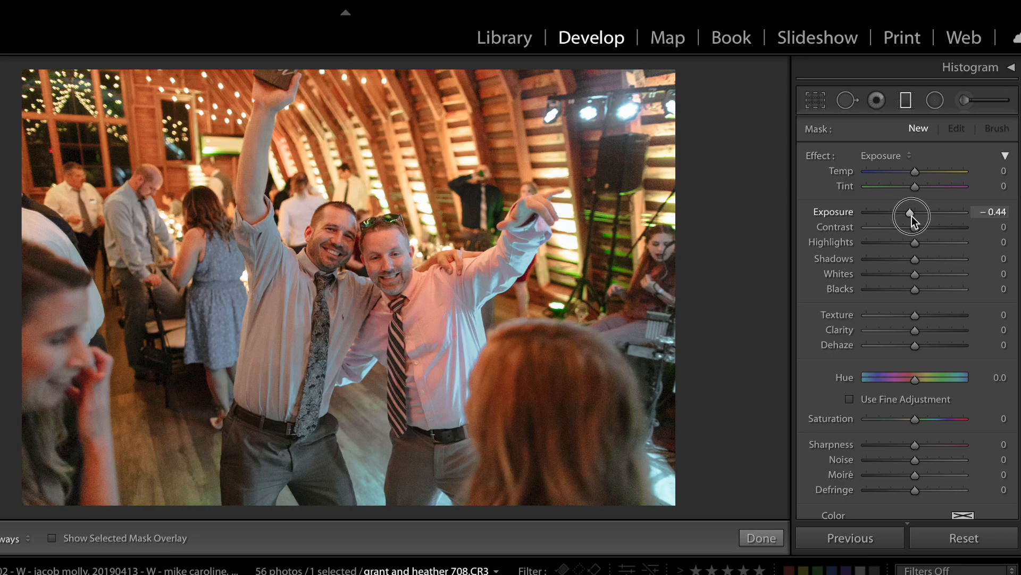
{"action": "left_click_drag", "start_coordinate": [916, 171], "coordinate": [937, 171]}
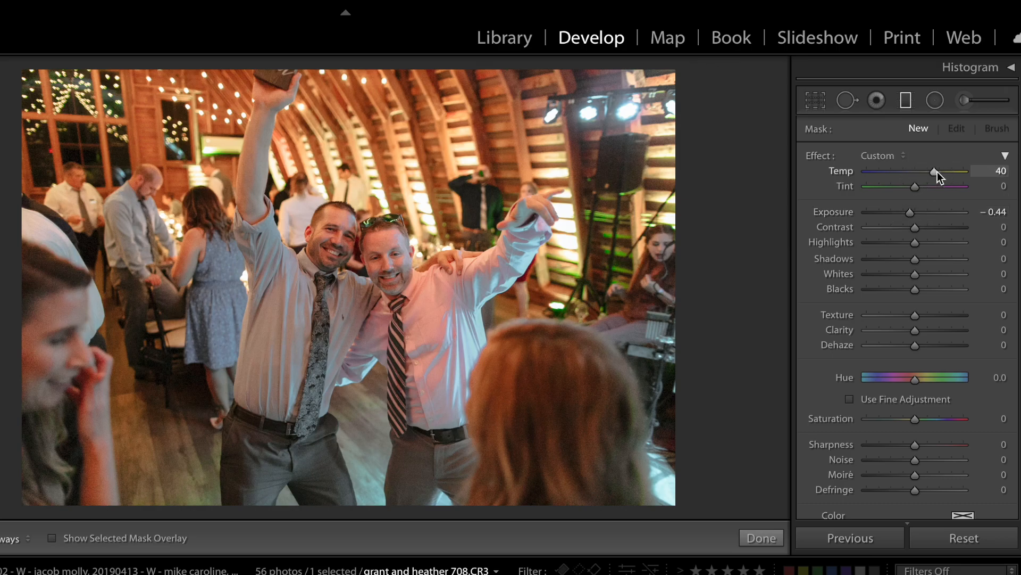
{"action": "left_click_drag", "start_coordinate": [410, 392], "coordinate": [399, 262]}
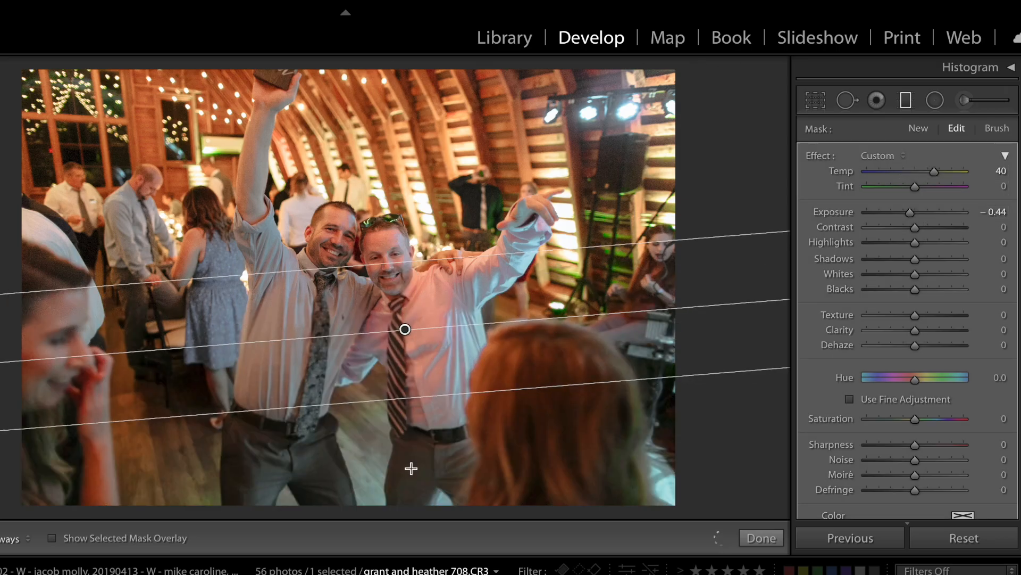
- Set the graduated filter's temperature to 100 and tint to 21, and widen and reposition its transition over the lower half
{"action": "left_click_drag", "start_coordinate": [947, 174], "coordinate": [926, 190]}
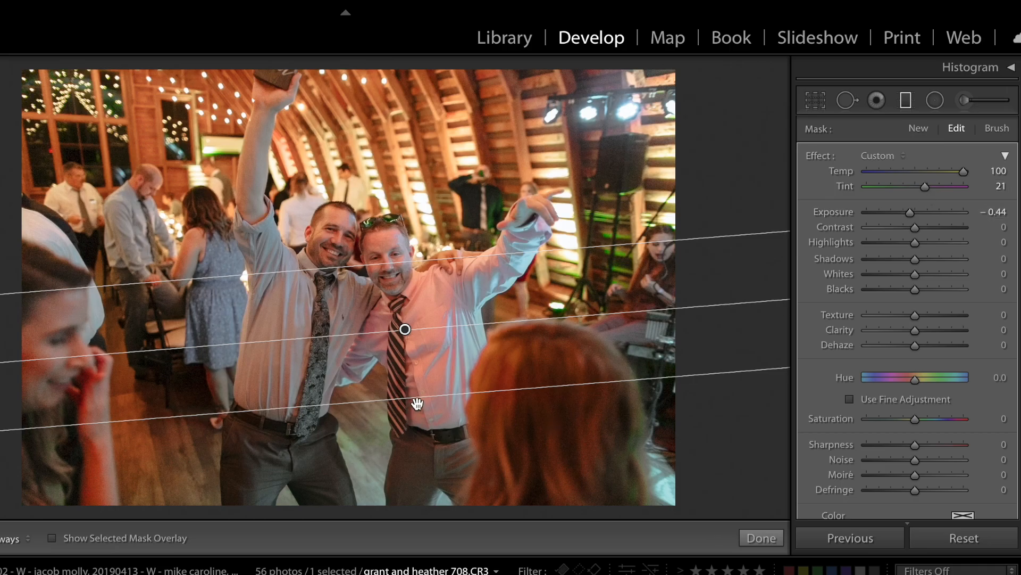
{"action": "left_click_drag", "start_coordinate": [456, 470], "coordinate": [486, 550]}
{"action": "left_click_drag", "start_coordinate": [408, 414], "coordinate": [400, 353]}
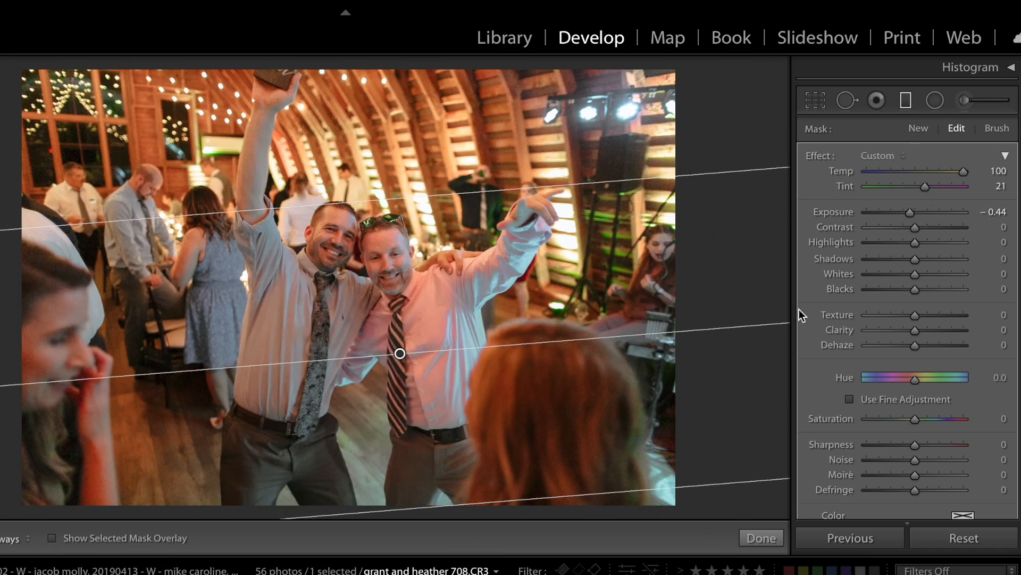
- Close the graduated filter and set the temperature of photo 708 to 4,968, tint to -74 and exposure to -0.76
{"action": "key", "text": "m"}
{"action": "key", "text": "minus"}
{"action": "key", "text": "ctrl+z"}
{"action": "key", "text": "comma"}
{"action": "key", "text": "minus"}
{"action": "key", "text": "period"}
{"action": "key", "text": "equal"}
{"action": "key", "text": "equal"}
{"action": "key", "text": "comma"}
{"action": "key", "text": "comma"}
{"action": "key", "text": "equal"}
{"action": "key", "text": "equal"}
{"action": "key", "text": "period"}
{"action": "key", "text": "period"}
{"action": "key", "text": "minus"}
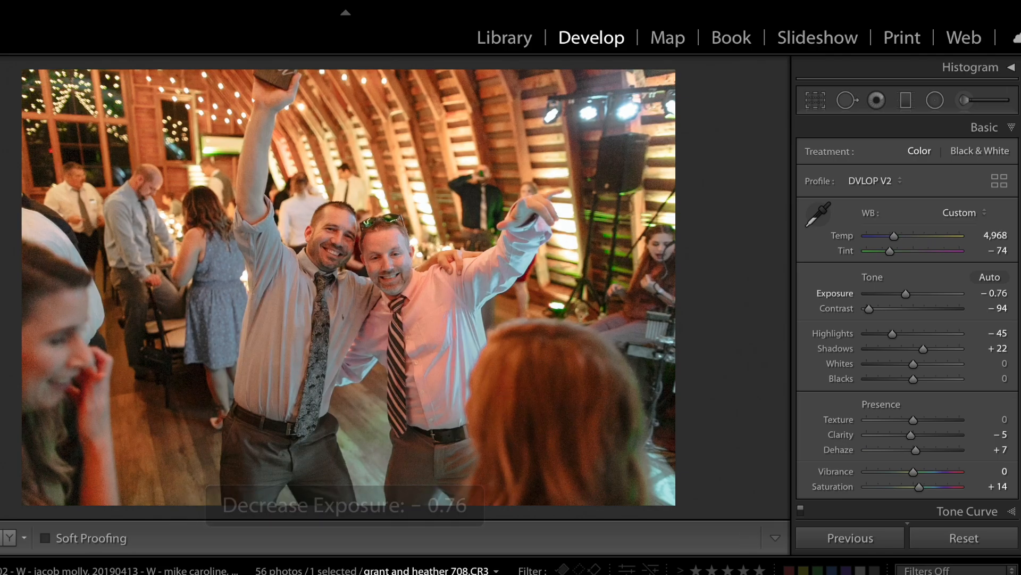
- Compare the edited photo 708 with its unedited original
{"action": "key", "text": "backslash"}
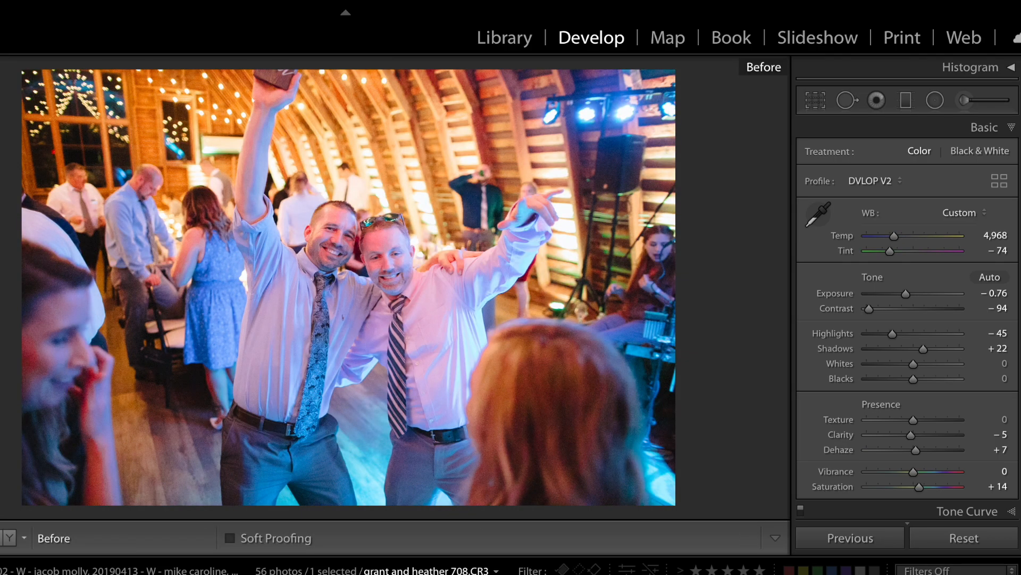
{"action": "key", "text": "backslash"}
{"action": "key", "text": "backslash"}
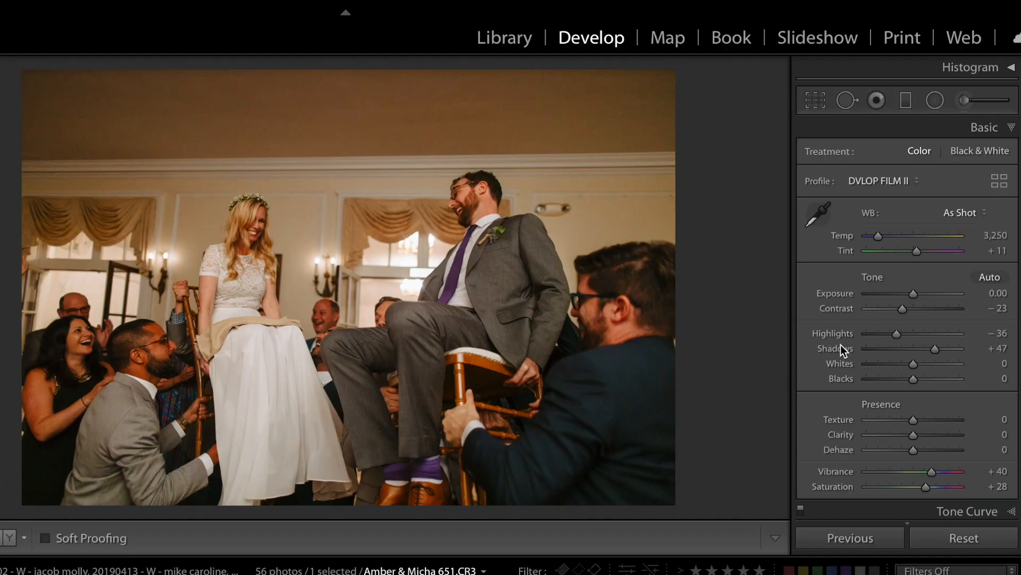
- Set the white balance of photo 651 by sampling a neutral from the bride's white dress
{"action": "key", "text": "Right"}
{"action": "left_click", "coordinate": [817, 213]}
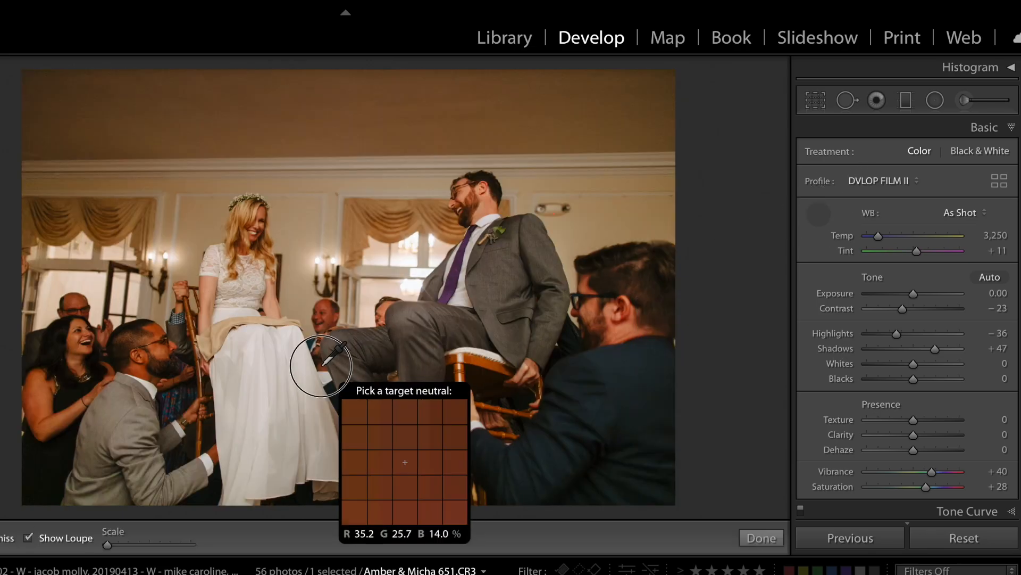
{"action": "left_click", "coordinate": [245, 334]}
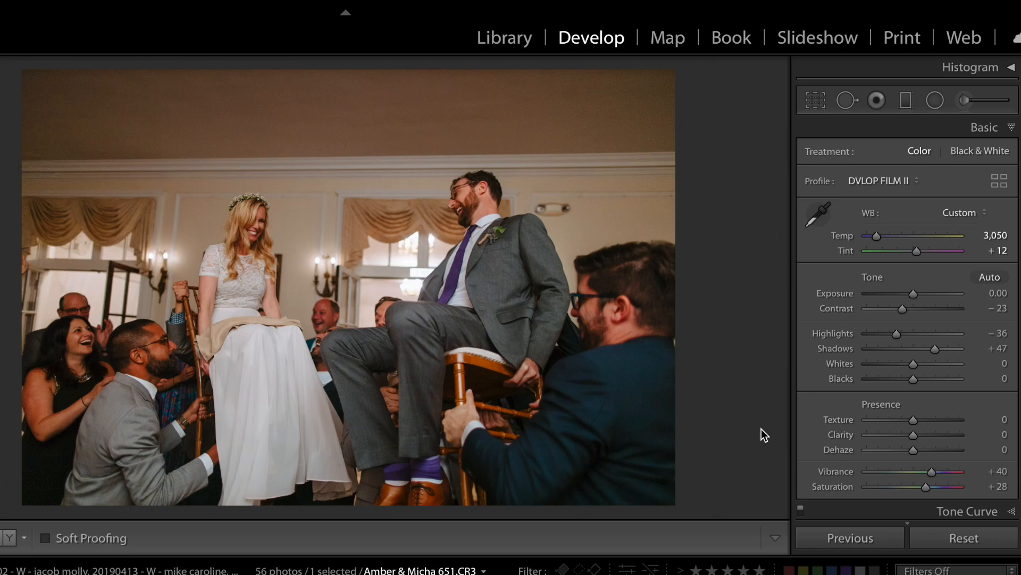
- Set the contrast of photo 651 to -47 and its exposure to +0.40
{"action": "left_click_drag", "start_coordinate": [883, 312], "coordinate": [892, 309]}
{"action": "key", "text": "comma"}
{"action": "key", "text": "equal"}
{"action": "key", "text": "equal"}
{"action": "key", "text": "comma"}
{"action": "key", "text": "comma"}
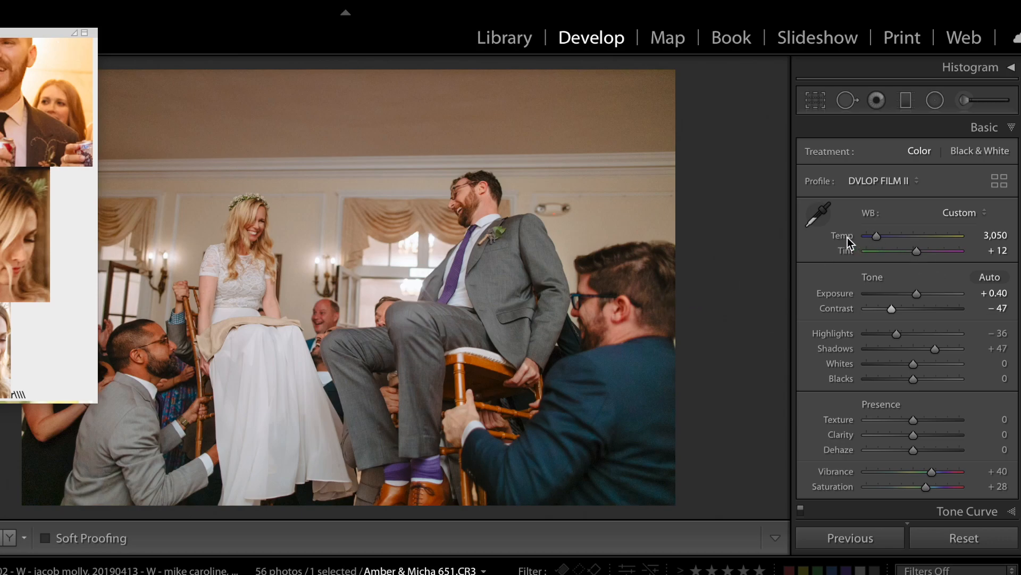
- Set photo 651 to temperature 3,300, tint +17 and exposure +0.50, and compare it with the unedited original
{"action": "key", "text": "plus"}
{"action": "key", "text": "plus"}
{"action": "key", "text": "plus"}
{"action": "key", "text": "plus"}
{"action": "key", "text": "plus"}
{"action": "key", "text": "plus"}
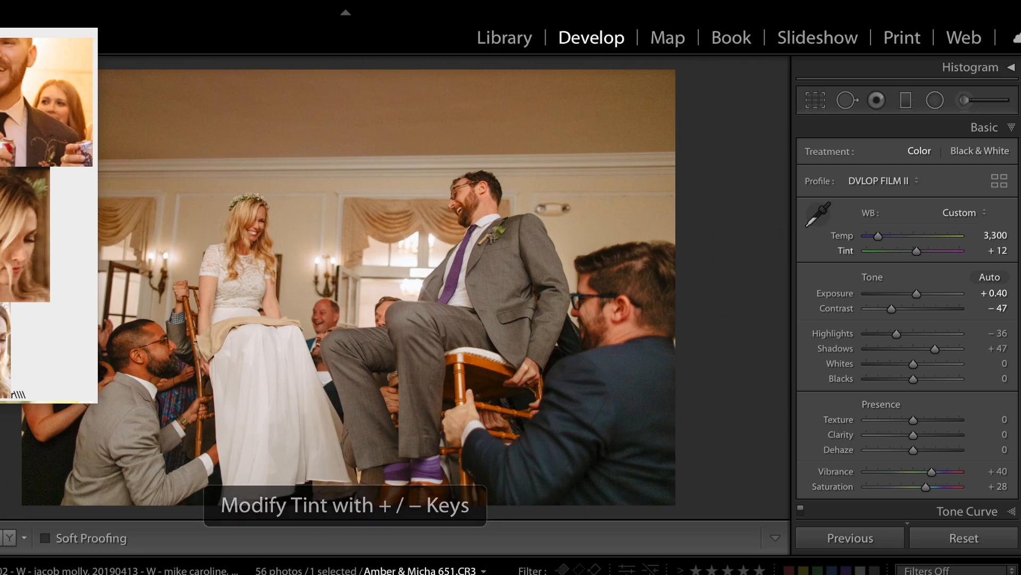
{"action": "key", "text": "period"}
{"action": "key", "text": "comma"}
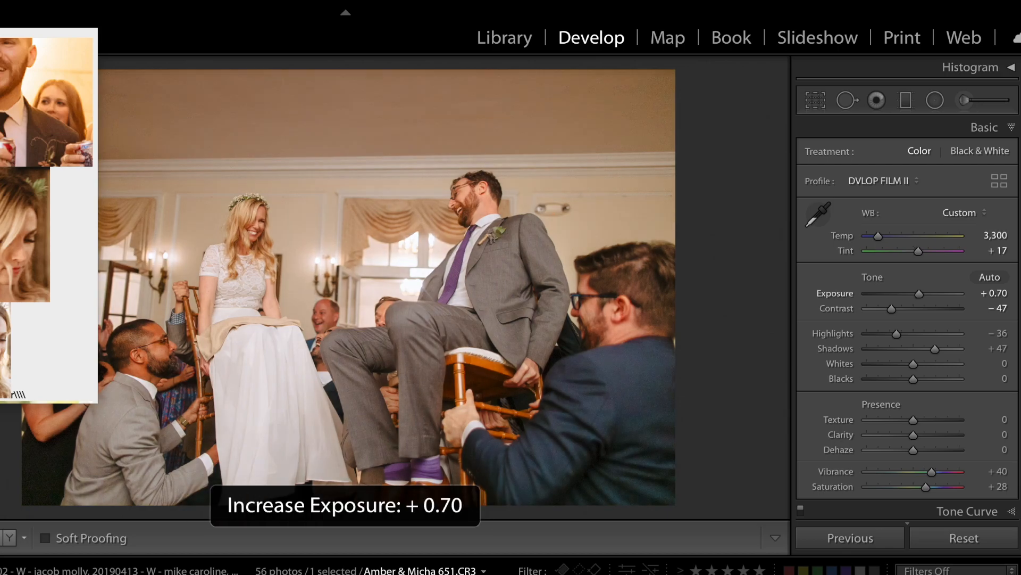
{"action": "key", "text": "minus"}
{"action": "key", "text": "minus"}
{"action": "key", "text": "backslash"}
{"action": "key", "text": "backslash"}
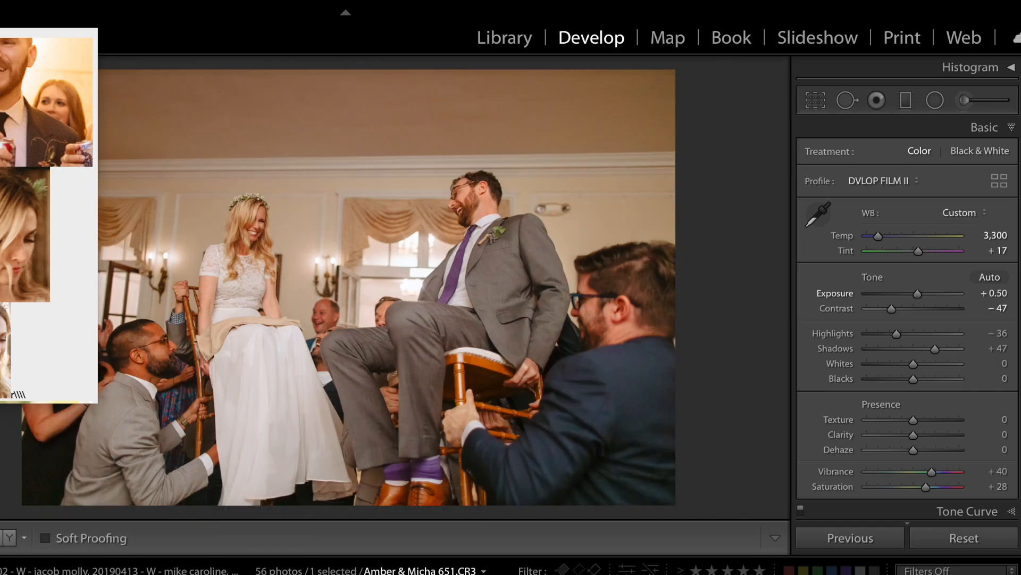
- Set the exposure of photo 651 to +0.70 and its tint to +15
{"action": "key", "text": "period"}
{"action": "key", "text": "period"}
{"action": "key", "text": "equal"}
{"action": "key", "text": "minus"}
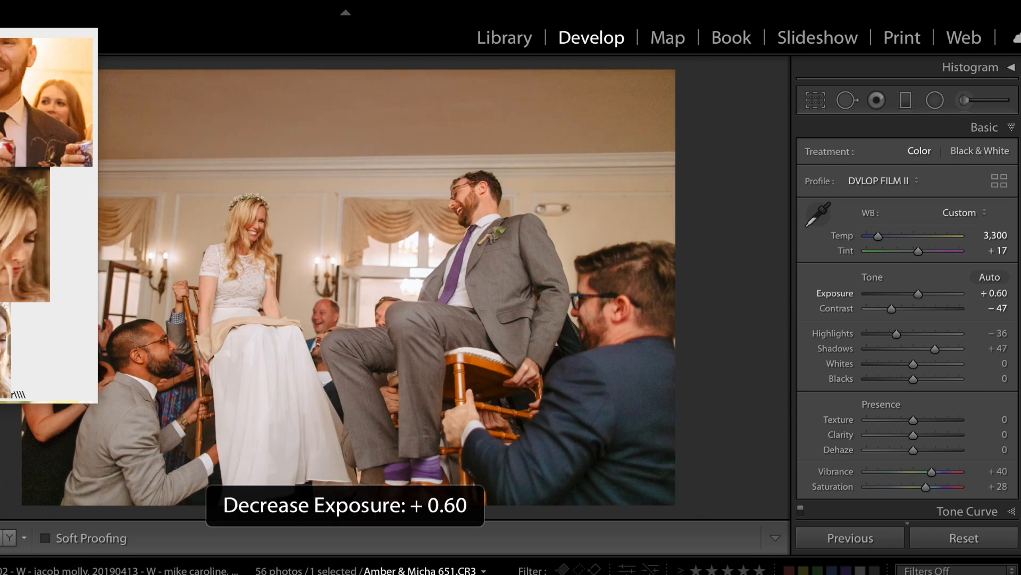
{"action": "key", "text": "equal"}
{"action": "left_click", "coordinate": [996, 250]}
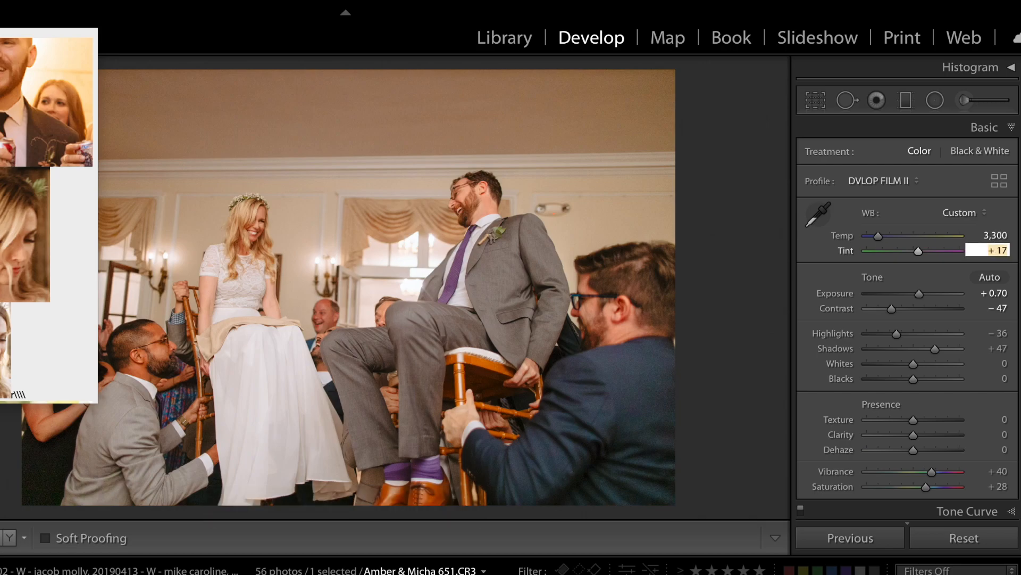
{"action": "type", "text": "15"}
{"action": "key", "text": "Return"}
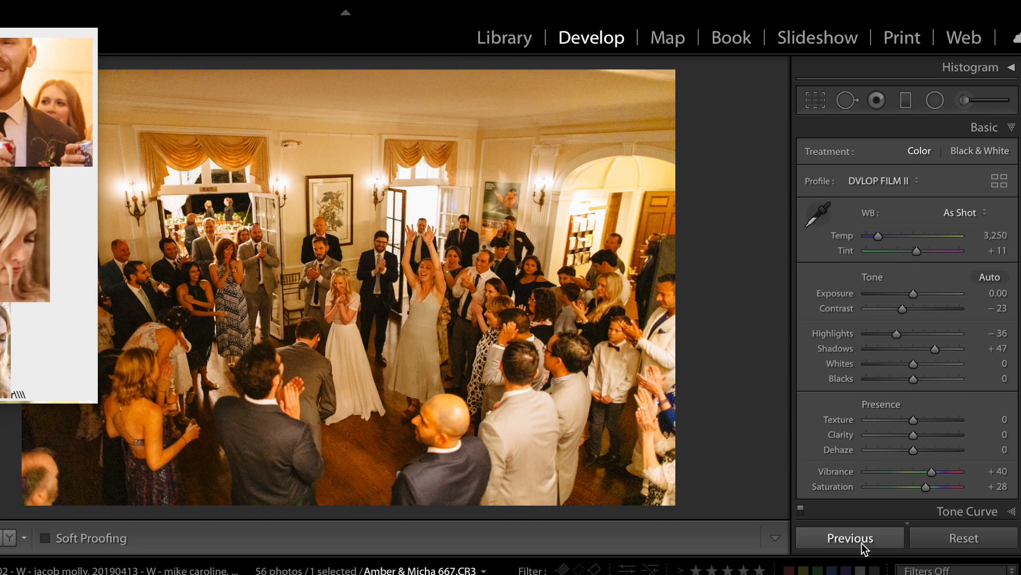
- Apply the previous photo's settings to photo 667 and sample its white balance from the bride's dress
{"action": "left_click", "coordinate": [862, 543]}
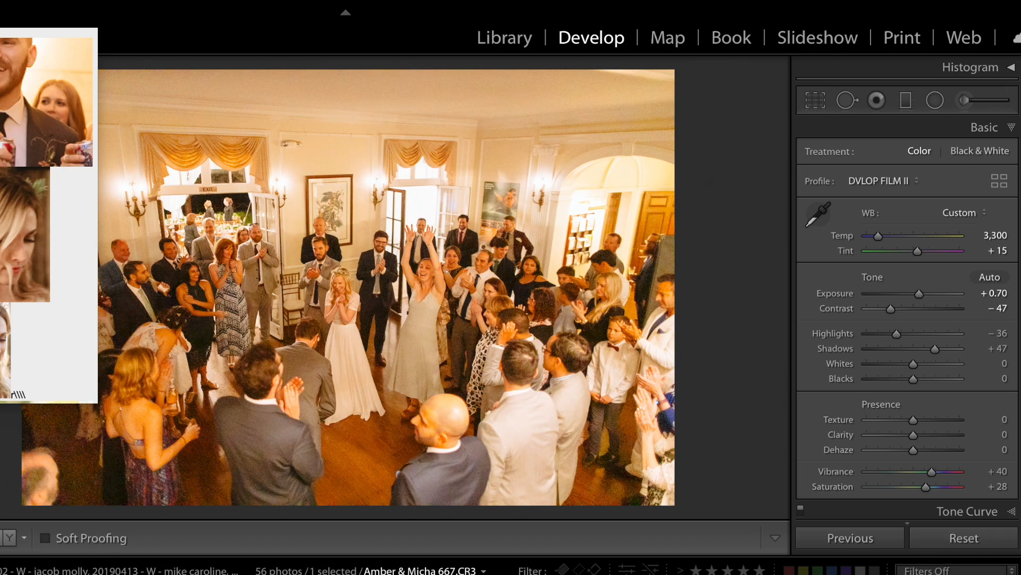
{"action": "left_click", "coordinate": [335, 295]}
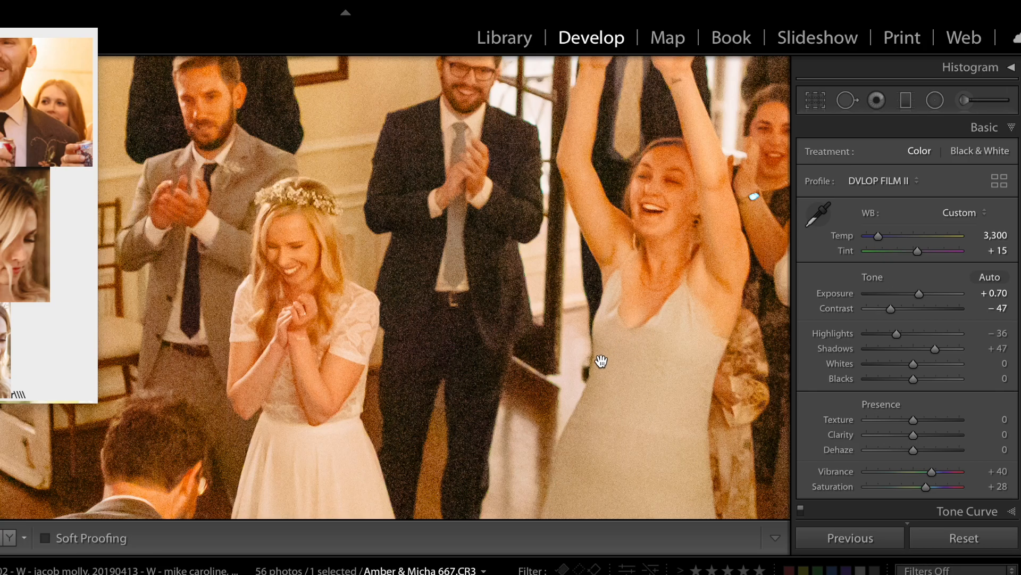
{"action": "left_click", "coordinate": [819, 213]}
{"action": "left_click", "coordinate": [285, 441]}
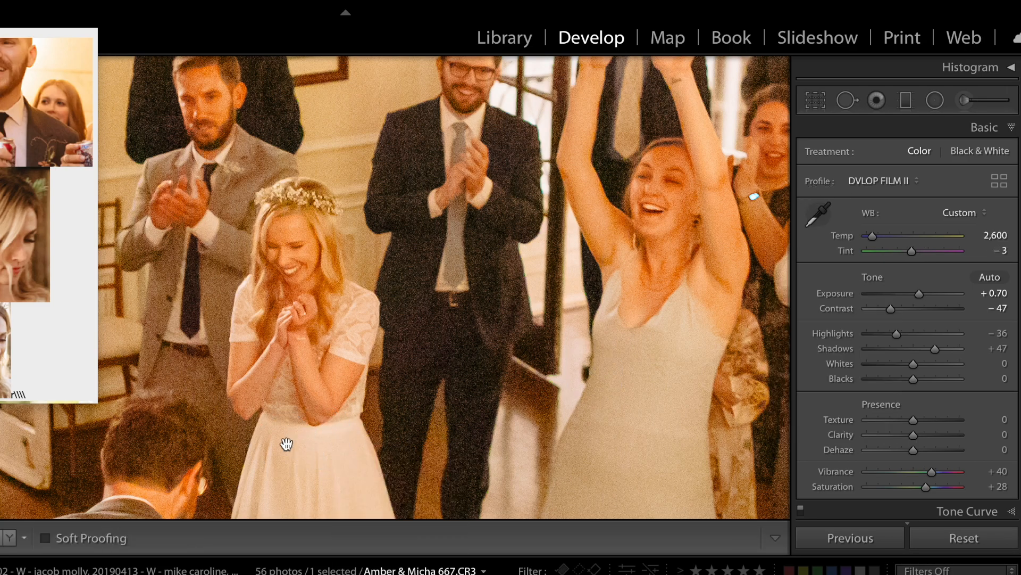
{"action": "left_click", "coordinate": [500, 340]}
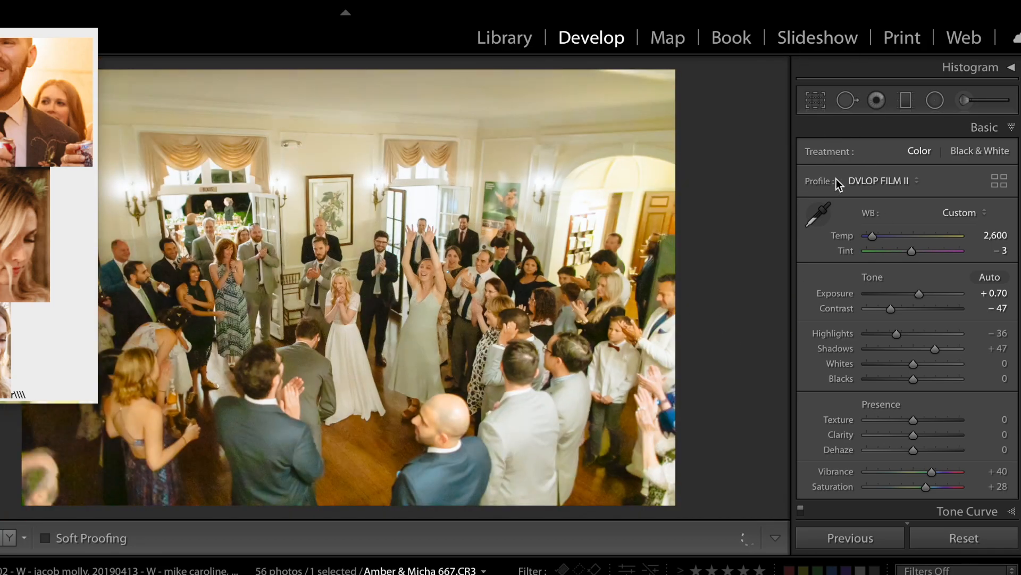
- Resample the white balance of photo 667 from the upper wall and ceiling, finishing on the bride's white skirt
{"action": "left_click", "coordinate": [825, 214]}
{"action": "left_click", "coordinate": [321, 130]}
{"action": "left_click", "coordinate": [322, 101]}
{"action": "key", "text": "w"}
{"action": "left_click", "coordinate": [362, 356]}
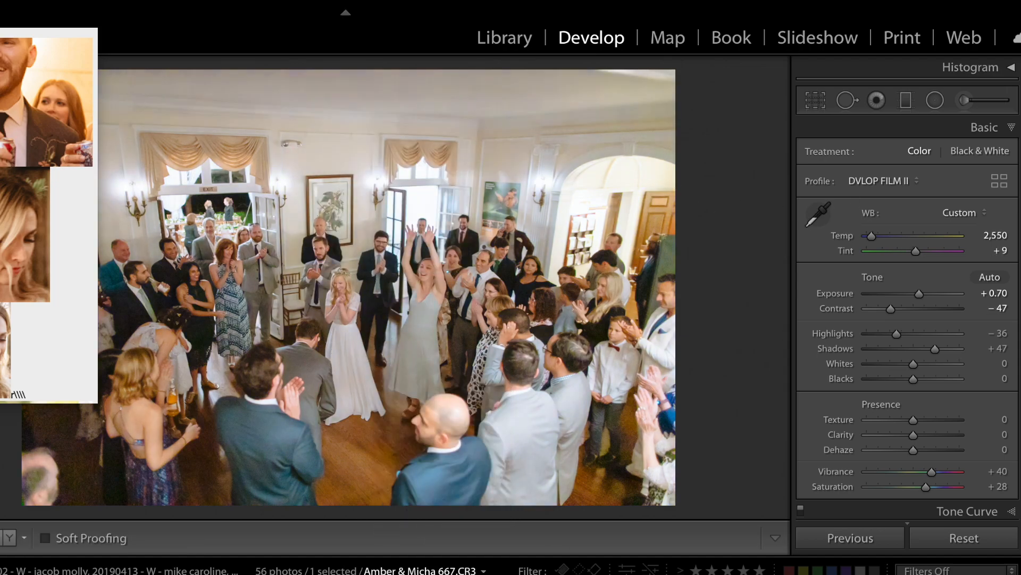
- Set photo 667 to temperature 2,800 and exposure +0.40, and compare it with the unedited original
{"action": "key", "text": "comma"}
{"action": "key", "text": "comma"}
{"action": "key", "text": "comma"}
{"action": "key", "text": "comma"}
{"action": "key", "text": "equal"}
{"action": "key", "text": "equal"}
{"action": "key", "text": "equal"}
{"action": "key", "text": "equal"}
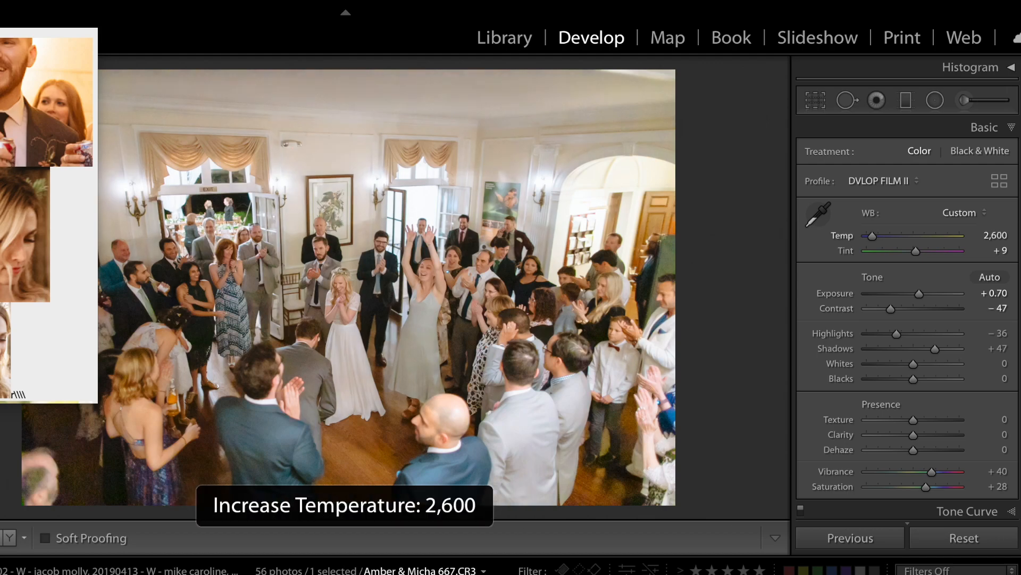
{"action": "key", "text": "equal"}
{"action": "key", "text": "period"}
{"action": "key", "text": "period"}
{"action": "key", "text": "minus"}
{"action": "key", "text": "minus"}
{"action": "key", "text": "minus"}
{"action": "key", "text": "backslash"}
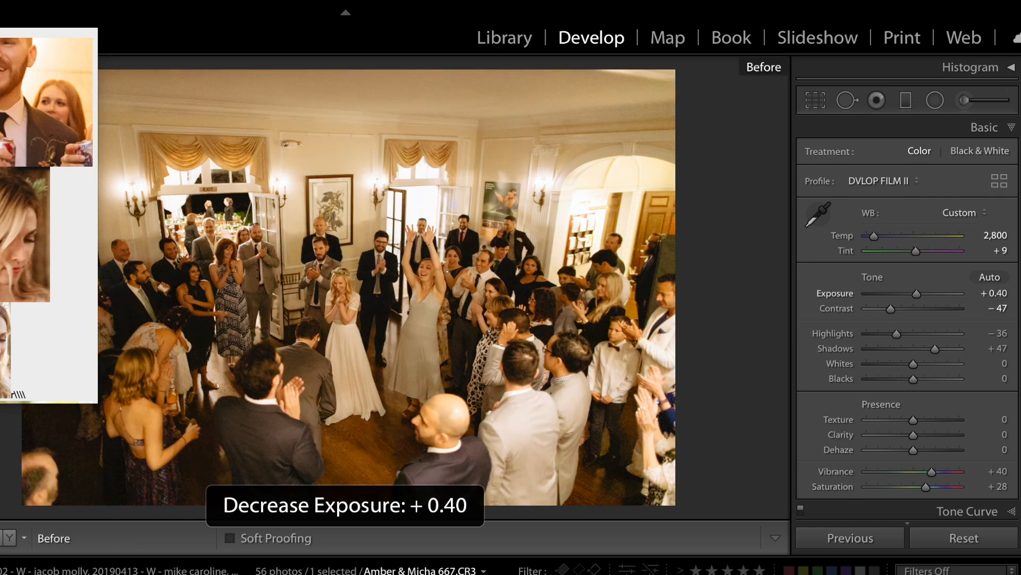
{"action": "key", "text": "backslash"}
- Set the tint of photo 667 to +14 and its exposure to +0.60
{"action": "key", "text": "comma"}
{"action": "key", "text": "equal"}
{"action": "key", "text": "period"}
{"action": "key", "text": "equal"}
{"action": "key", "text": "equal"}
{"action": "key", "text": "equal"}
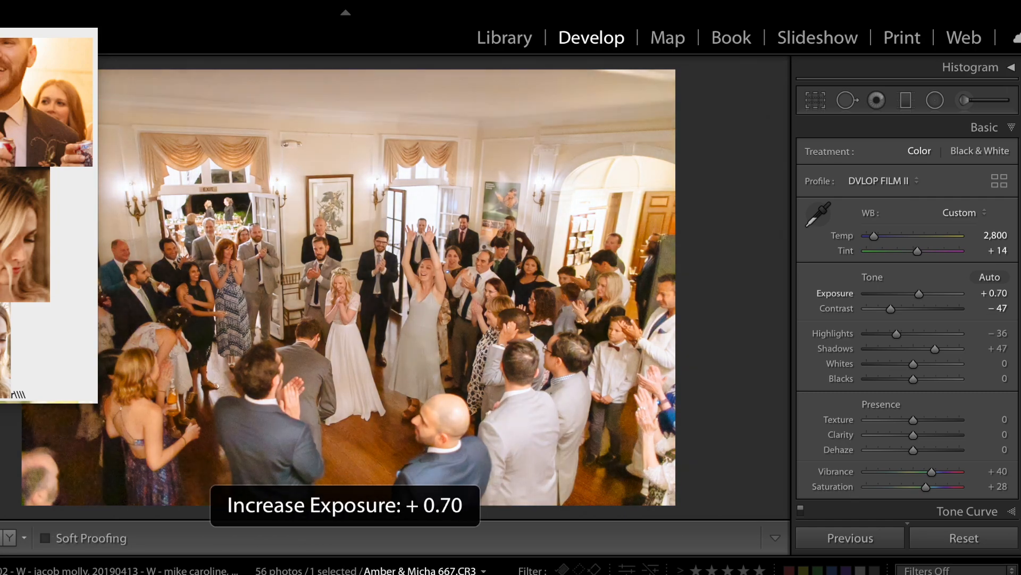
{"action": "key", "text": "minus"}
- Select photo 667 together with the previous photo and compare the two side by side in Survey view
{"action": "key", "text": "shift+Left"}
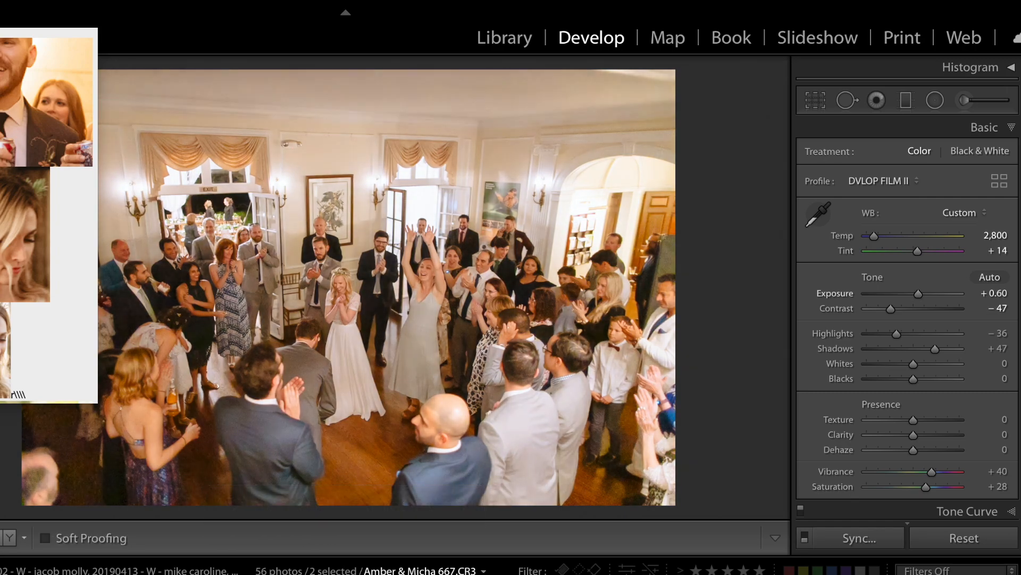
{"action": "key", "text": "n"}
{"action": "key", "text": "Left"}
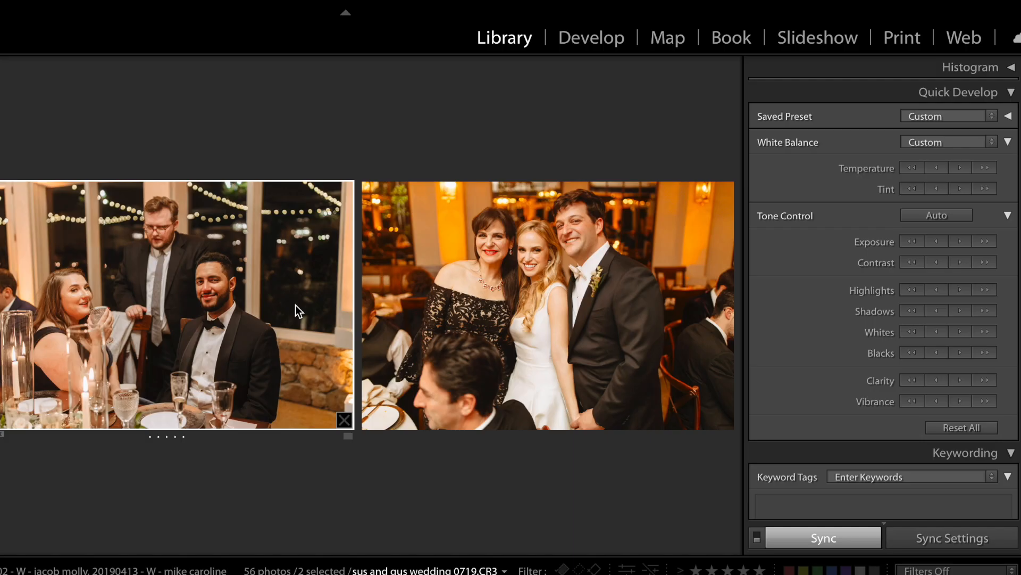
- View photos 0719 and NKR_2919 one at a time in Loupe view, and bring NKR_2919 into the Develop module
{"action": "double_click", "coordinate": [296, 308]}
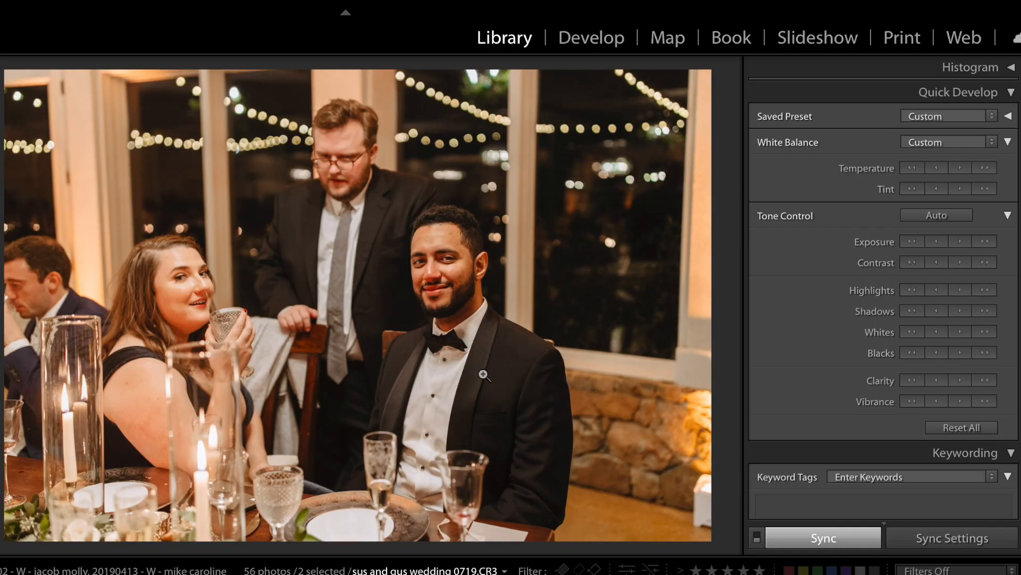
{"action": "key", "text": "Right"}
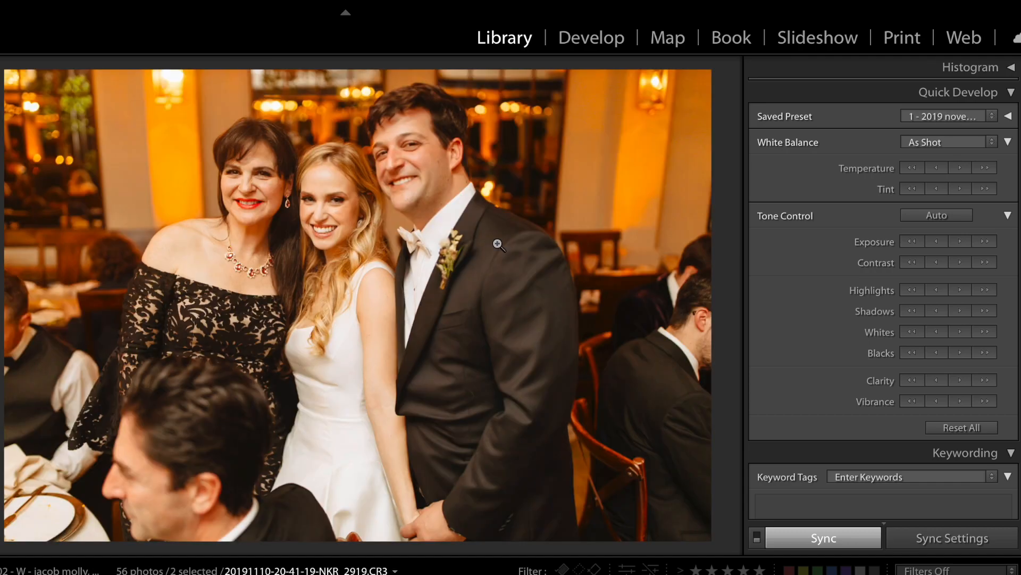
{"action": "key", "text": "Left"}
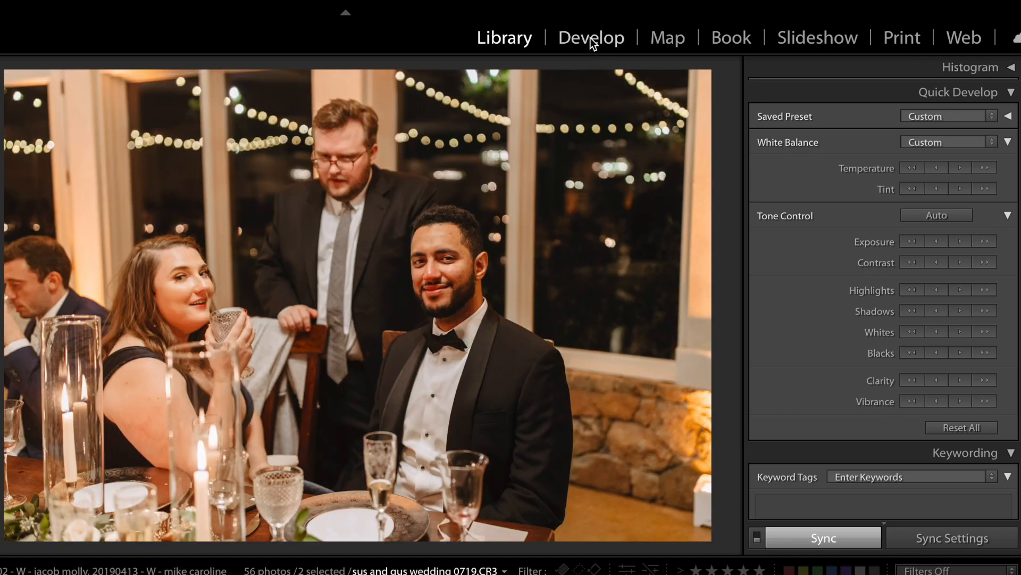
{"action": "left_click", "coordinate": [592, 39]}
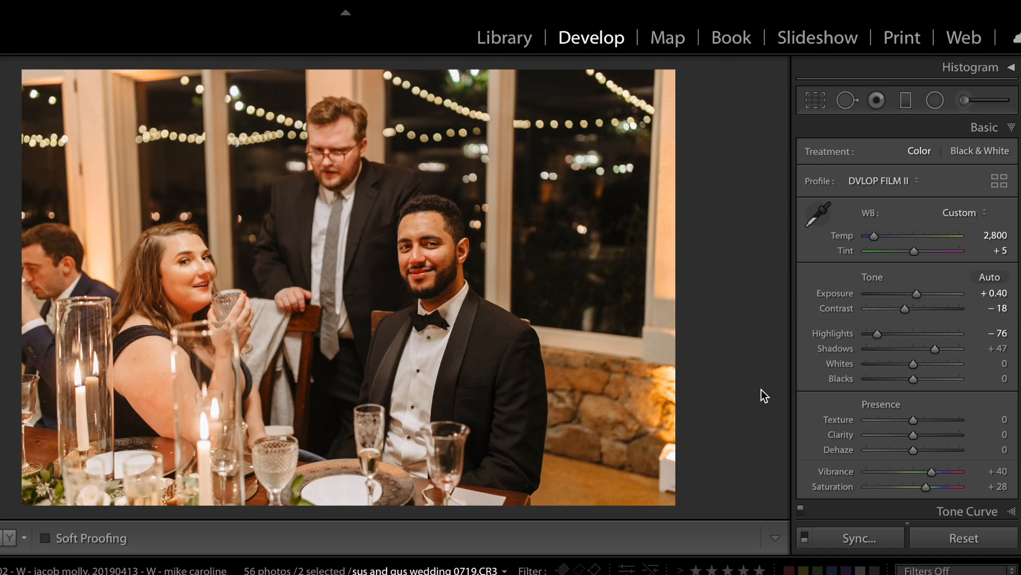
{"action": "key", "text": "Right"}
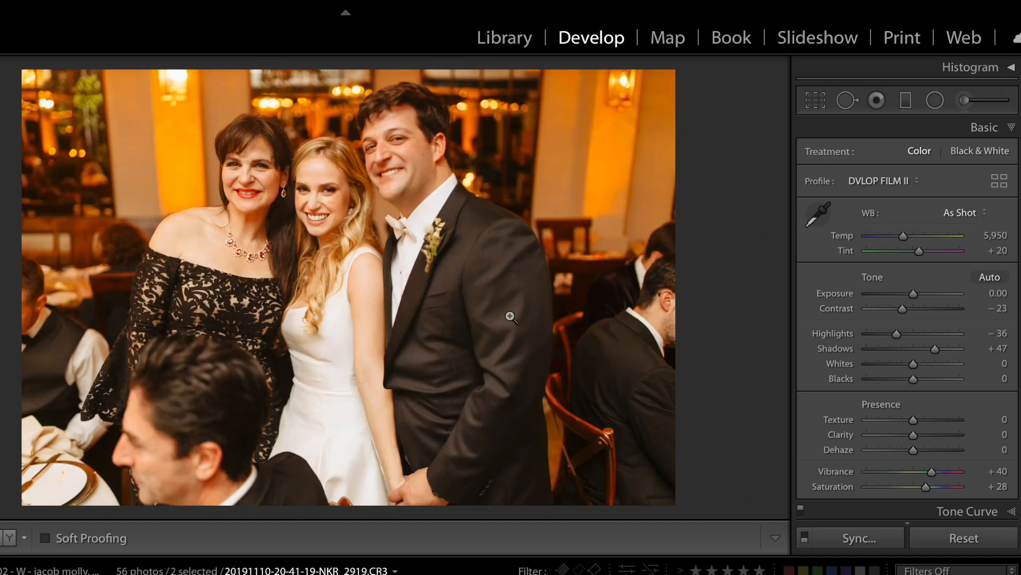
- Adjust the yellow and orange HSL values of photo NKR_2919, and set red saturation to about +49 and red luminance to −7
{"action": "scroll", "coordinate": [930, 416], "scroll_direction": "down", "scroll_amount": 2}
{"action": "scroll", "coordinate": [930, 416], "scroll_direction": "down", "scroll_amount": 2}
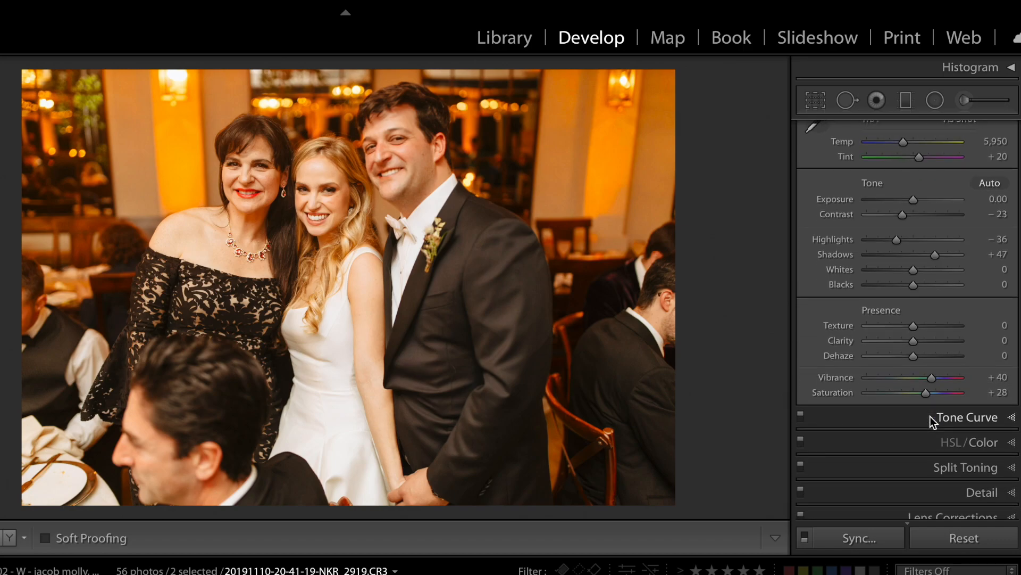
{"action": "left_click", "coordinate": [983, 442]}
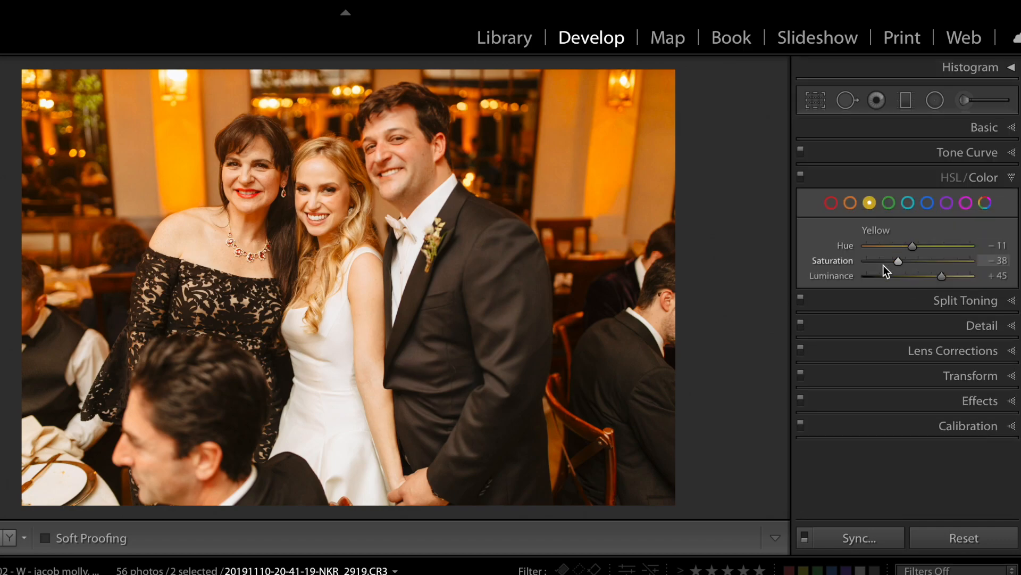
{"action": "left_click_drag", "start_coordinate": [866, 263], "coordinate": [889, 258]}
{"action": "left_click", "coordinate": [851, 202]}
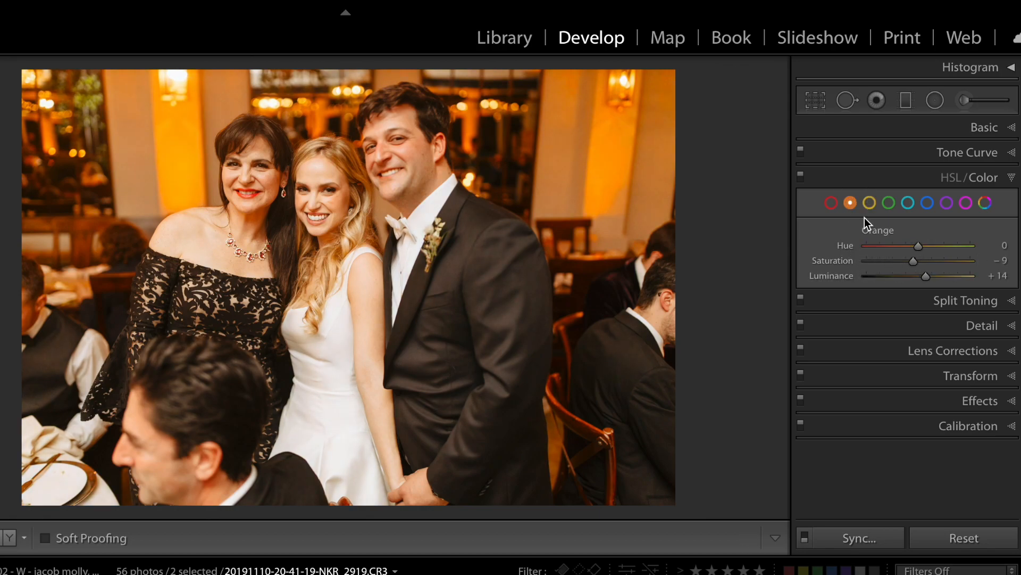
{"action": "mouse_move", "coordinate": [904, 261]}
{"action": "left_mouse_down"}
{"action": "mouse_move", "coordinate": [889, 260]}
{"action": "mouse_move", "coordinate": [917, 260]}
{"action": "mouse_move", "coordinate": [899, 278]}
{"action": "mouse_move", "coordinate": [911, 279]}
{"action": "left_mouse_up"}
{"action": "left_click", "coordinate": [831, 203]}
{"action": "mouse_move", "coordinate": [924, 260]}
{"action": "left_mouse_down"}
{"action": "mouse_move", "coordinate": [943, 260]}
{"action": "mouse_move", "coordinate": [919, 279]}
{"action": "left_mouse_up"}
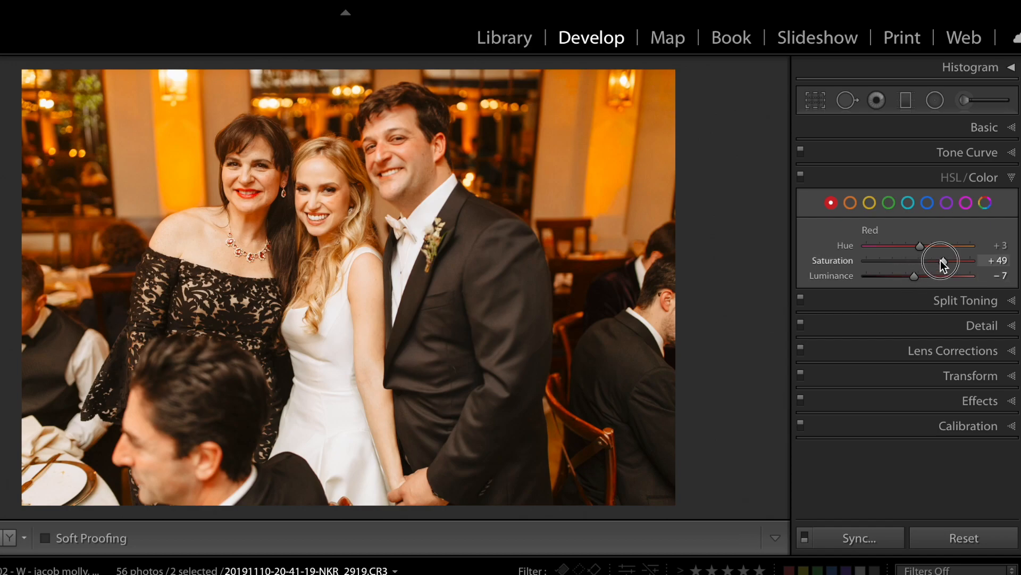
- Flip between photos 6R9A6463 and NKR_4179, and compare the two side by side in Survey view
{"action": "key", "text": "n"}
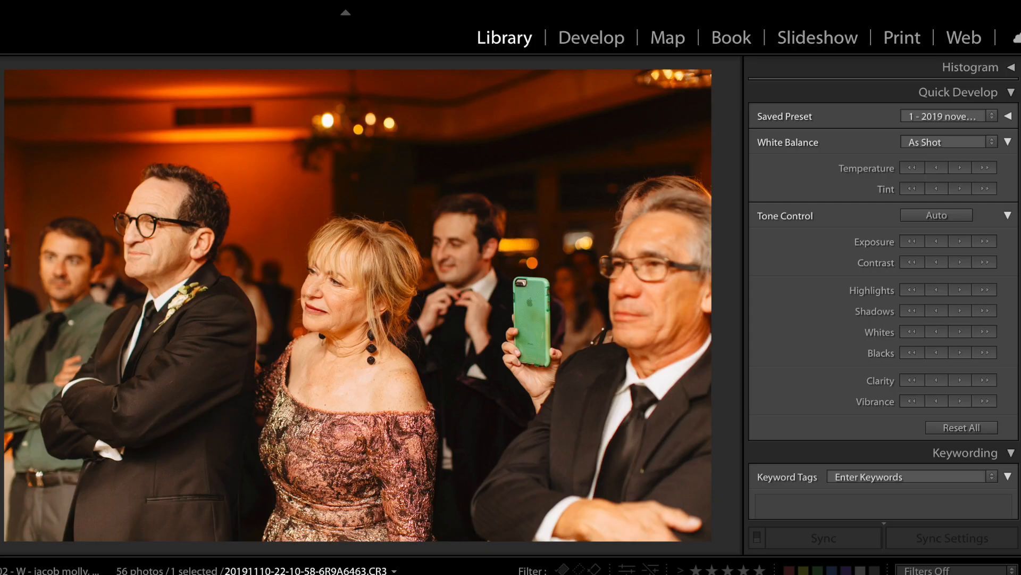
{"action": "key", "text": "Right"}
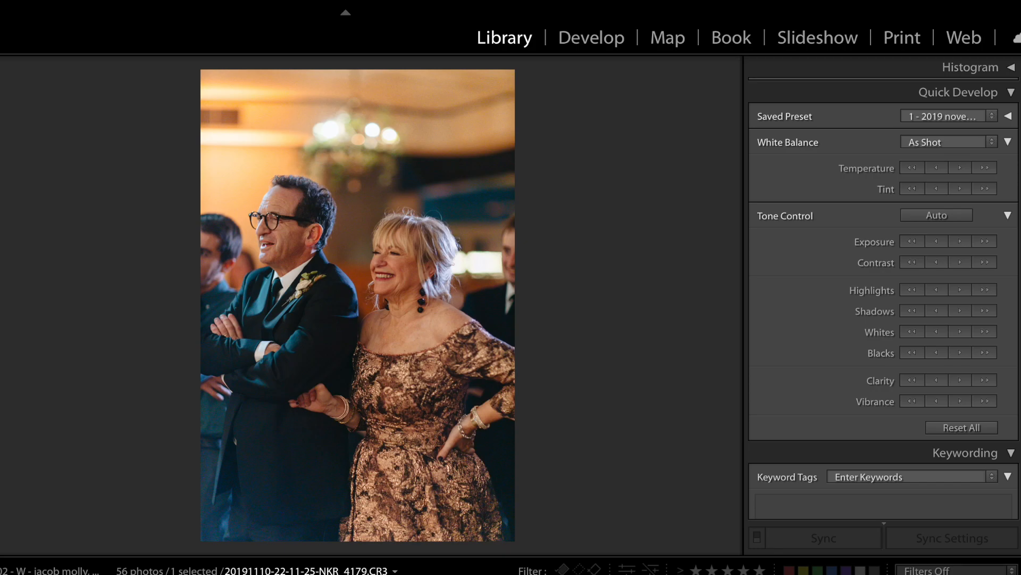
{"action": "key", "text": "Left"}
{"action": "key", "text": "shift+Right"}
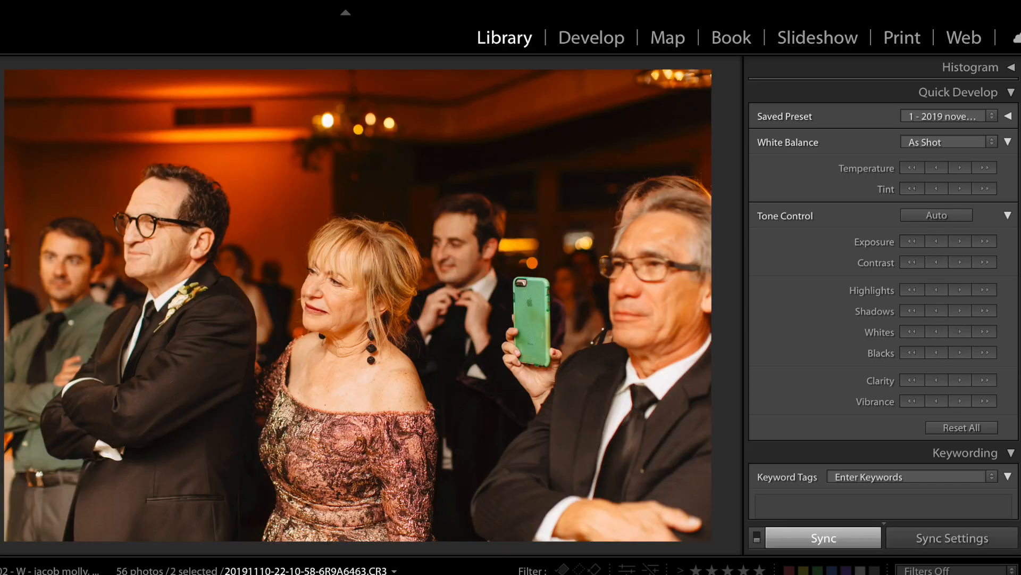
{"action": "key", "text": "n"}
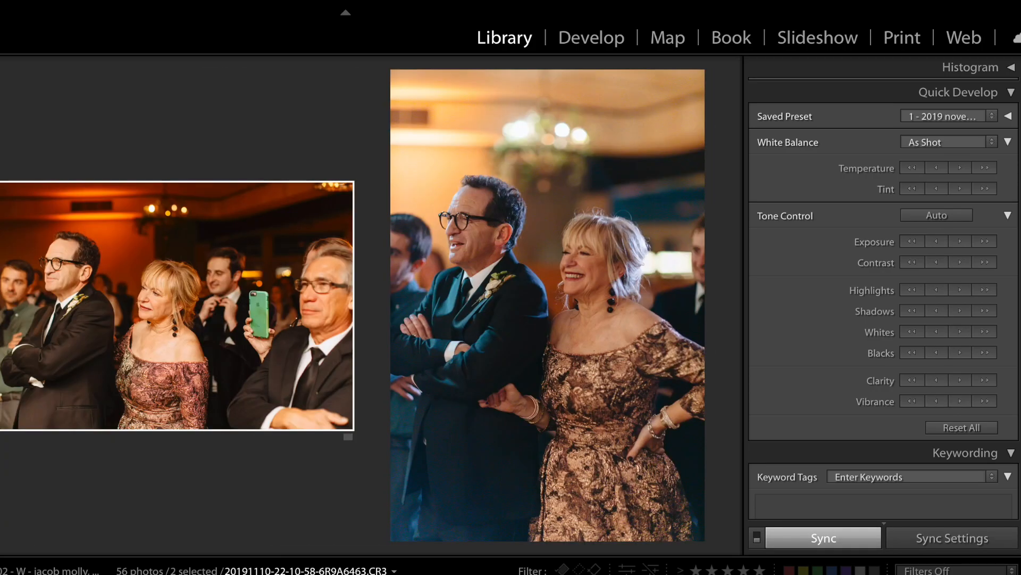
{"action": "left_click", "coordinate": [531, 294]}
{"action": "left_click", "coordinate": [292, 282]}
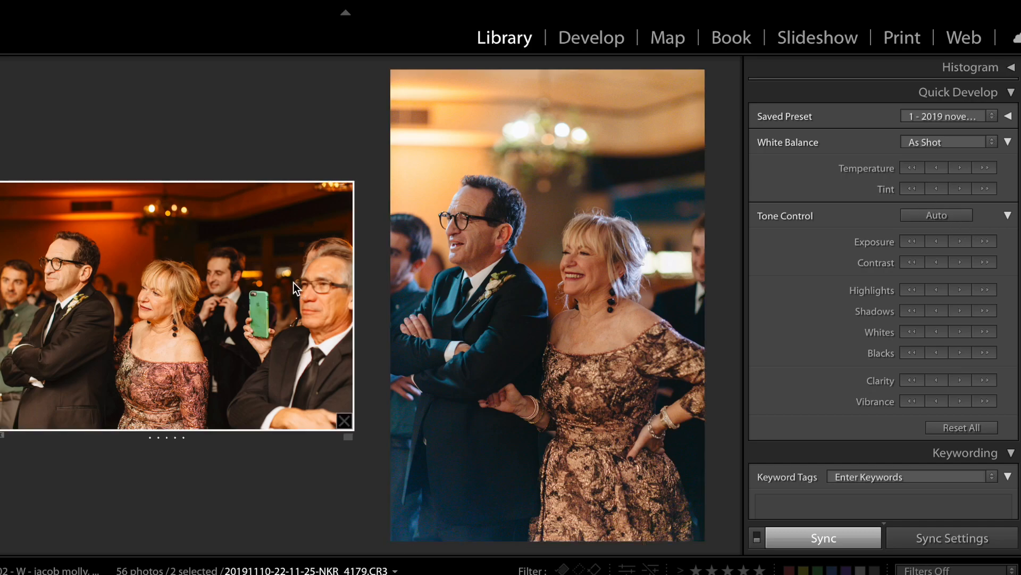
- Set photo NKR_4179 to temperature 2,818, exposure +1.00, contrast −3 and shadows +7 with Quick Develop
{"action": "left_click", "coordinate": [563, 335]}
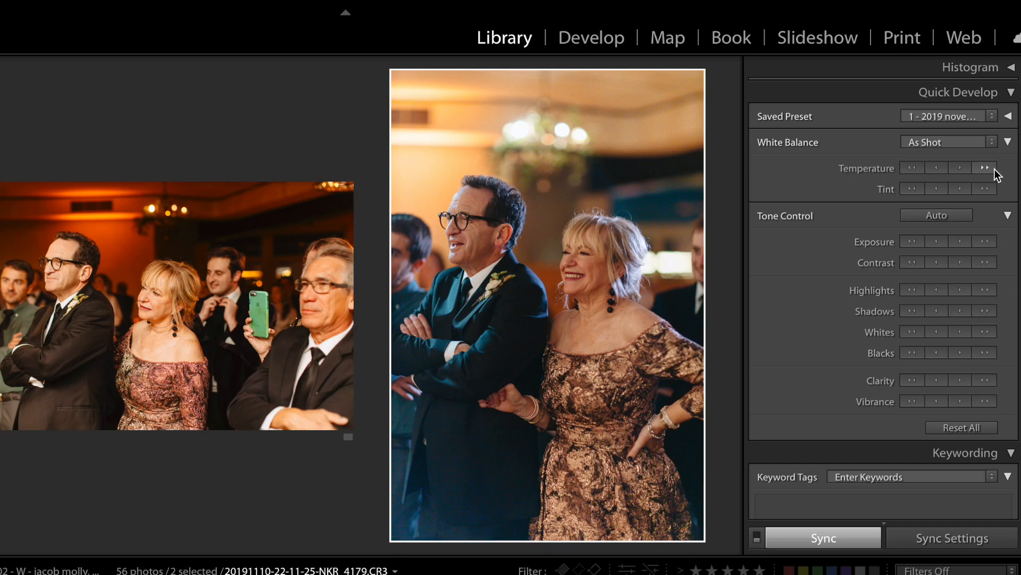
{"action": "left_click", "coordinate": [985, 168]}
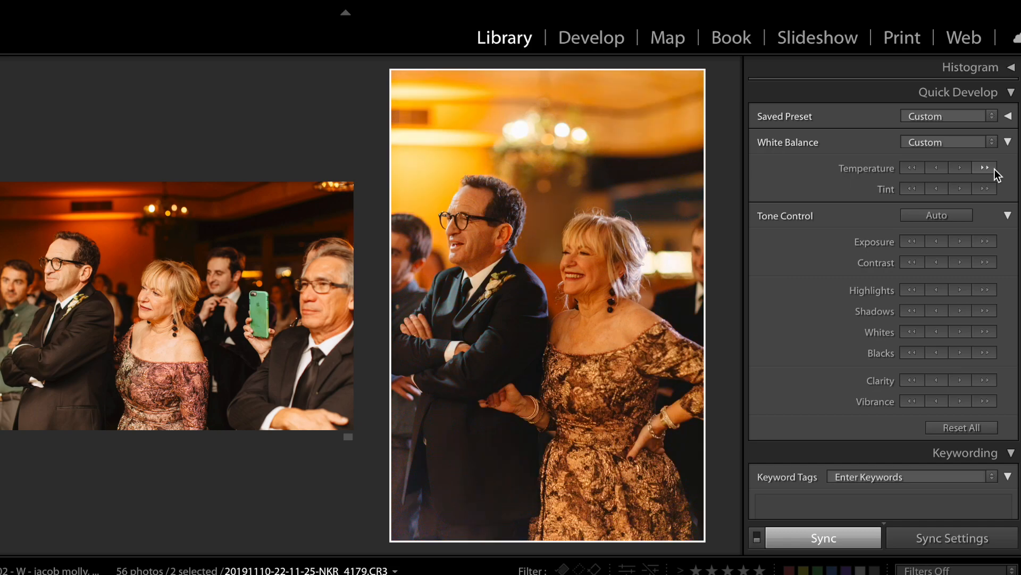
{"action": "left_click", "coordinate": [985, 242]}
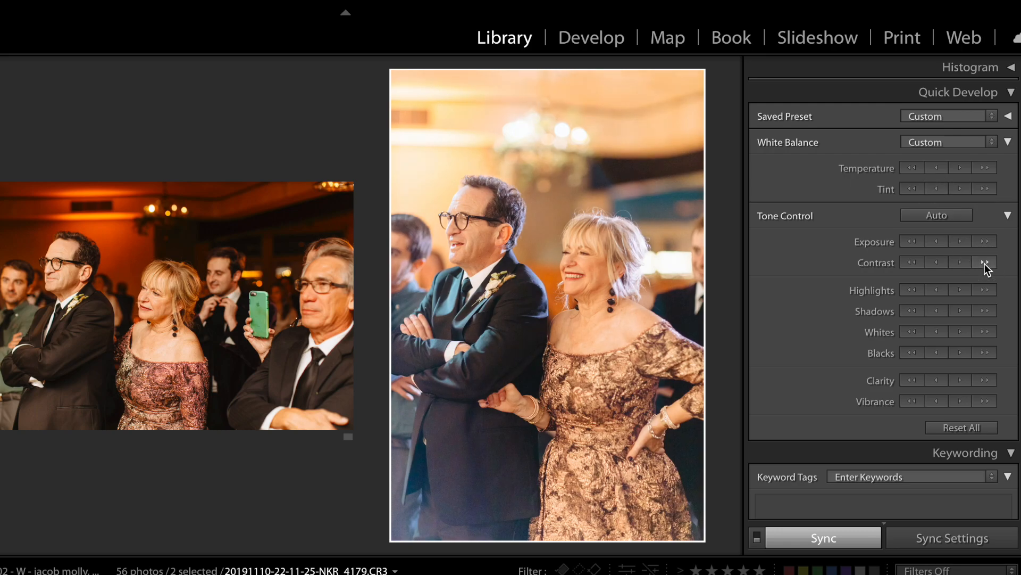
{"action": "left_click", "coordinate": [908, 314]}
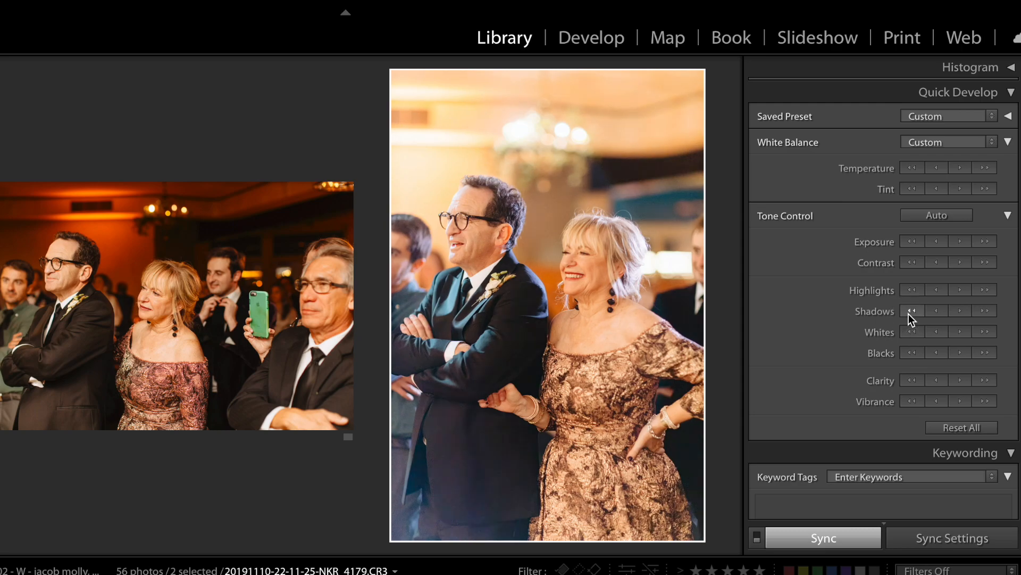
{"action": "left_click", "coordinate": [908, 314]}
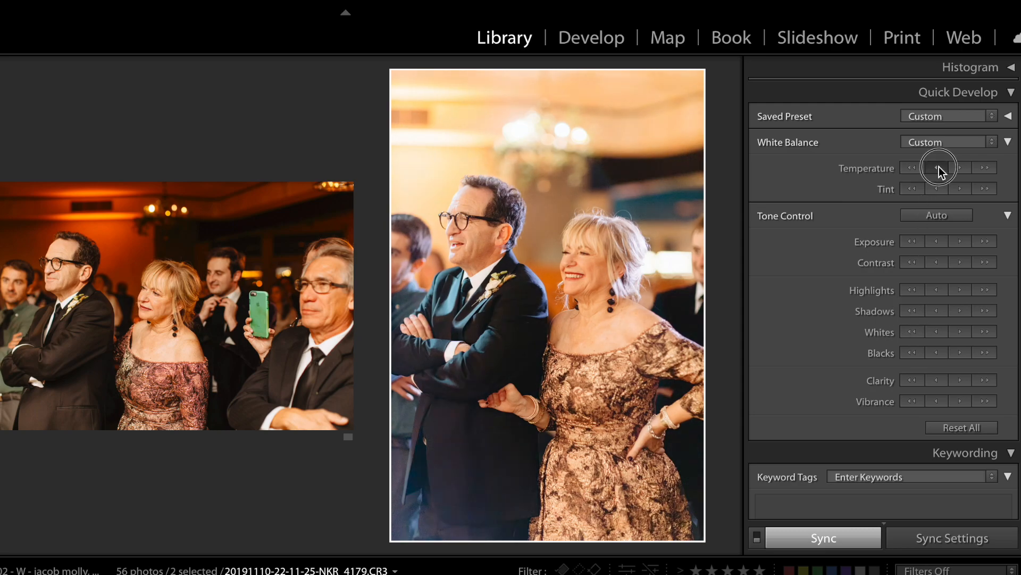
- Select photo 6R9A6463 and lower its temperature by one small Quick Develop step
{"action": "left_click", "coordinate": [617, 343]}
{"action": "key", "text": "Left"}
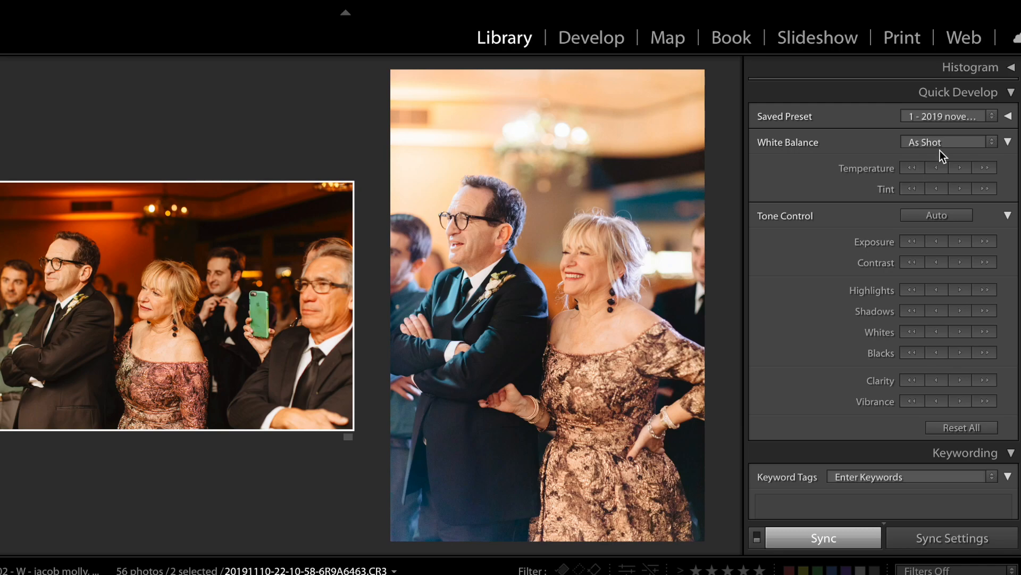
{"action": "left_click", "coordinate": [936, 167]}
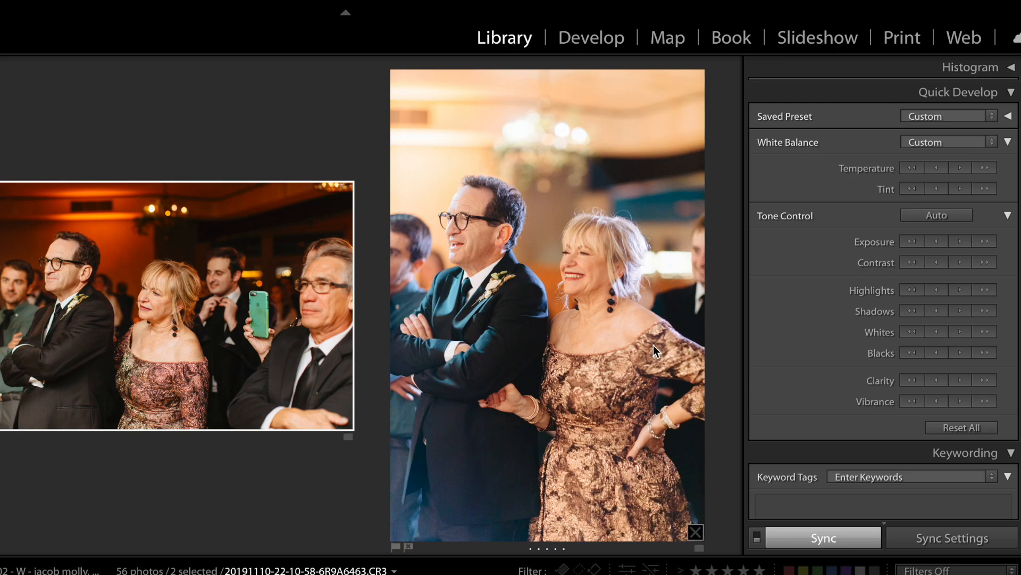
- Develop photo NKR_4179 with blue saturation at −34 and a darker blue luminance
{"action": "double_click", "coordinate": [445, 389]}
{"action": "left_click", "coordinate": [607, 36]}
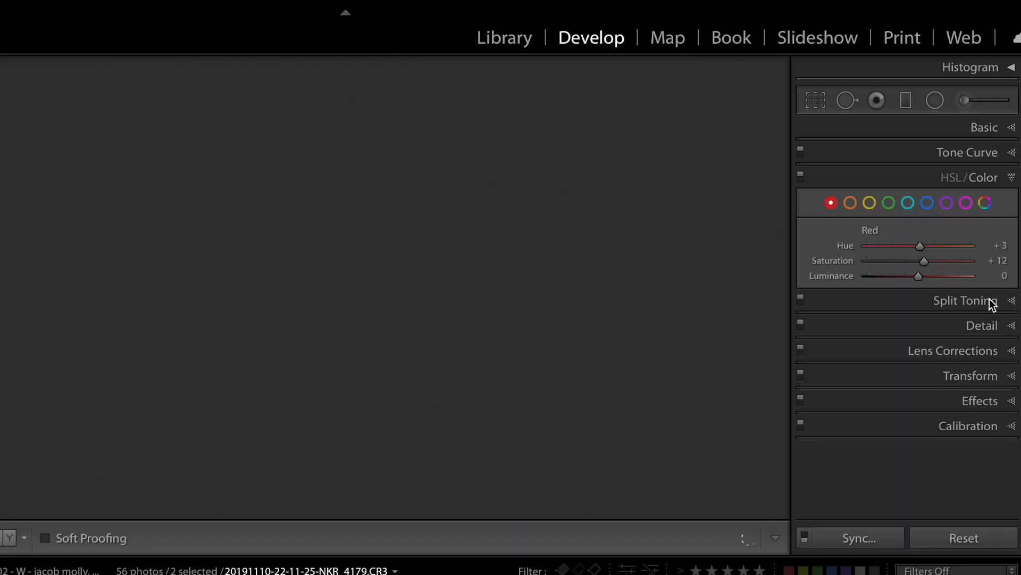
{"action": "left_click", "coordinate": [926, 203]}
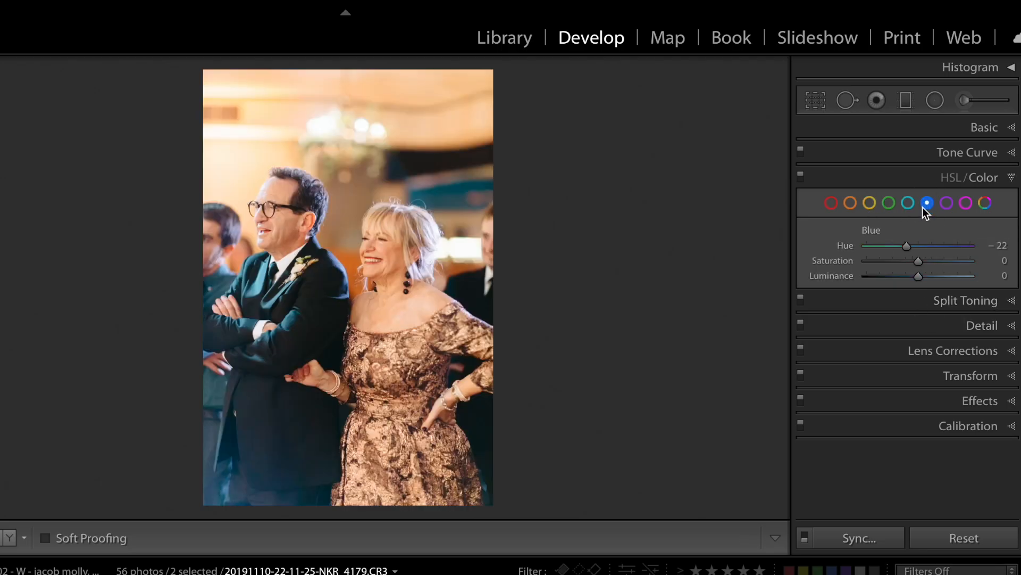
{"action": "left_click", "coordinate": [899, 278]}
{"action": "left_click", "coordinate": [901, 261]}
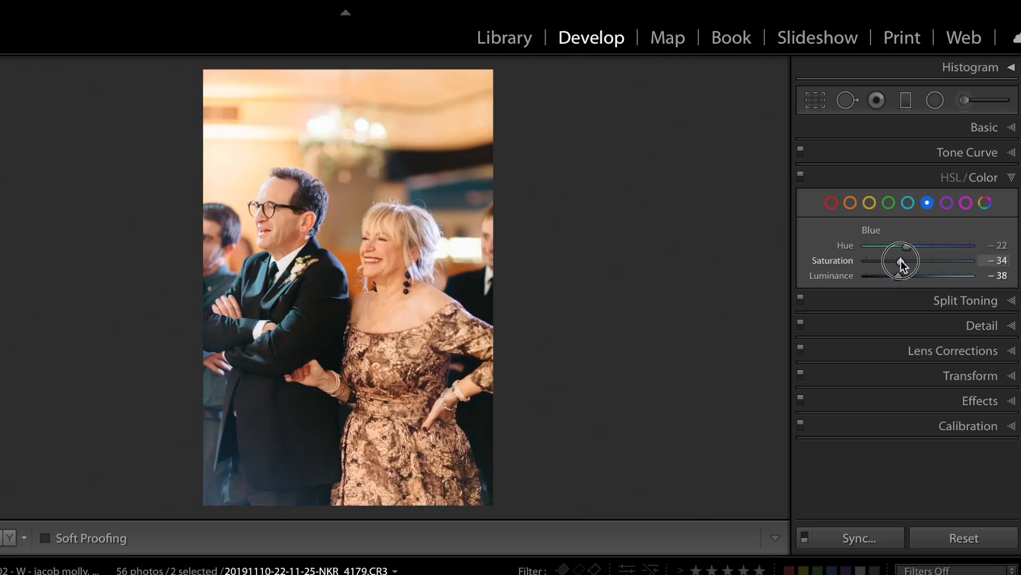
{"action": "left_click", "coordinate": [906, 276]}
- Try different orange luminance and saturation values on photo NKR_4179
{"action": "left_click", "coordinate": [851, 203]}
{"action": "left_click", "coordinate": [912, 276]}
{"action": "left_click", "coordinate": [927, 261]}
{"action": "mouse_move", "coordinate": [927, 263]}
{"action": "left_mouse_down"}
{"action": "mouse_move", "coordinate": [907, 266]}
{"action": "mouse_move", "coordinate": [921, 265]}
{"action": "mouse_move", "coordinate": [918, 246]}
{"action": "left_mouse_up"}
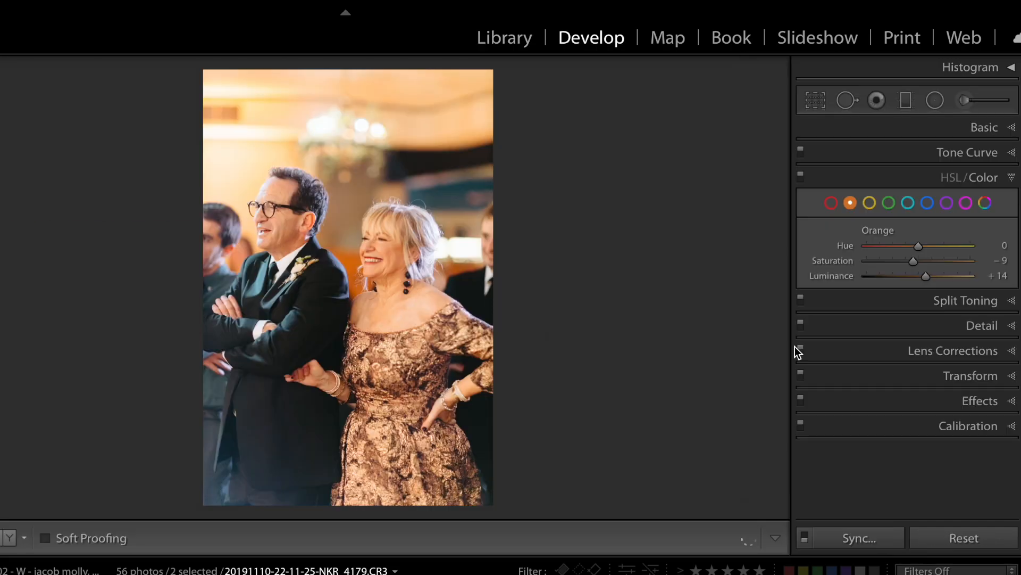
- Set the yellow saturation of photo NKR_4179 to −41, comparing it with photo 6R9A6463
{"action": "key", "text": "Left"}
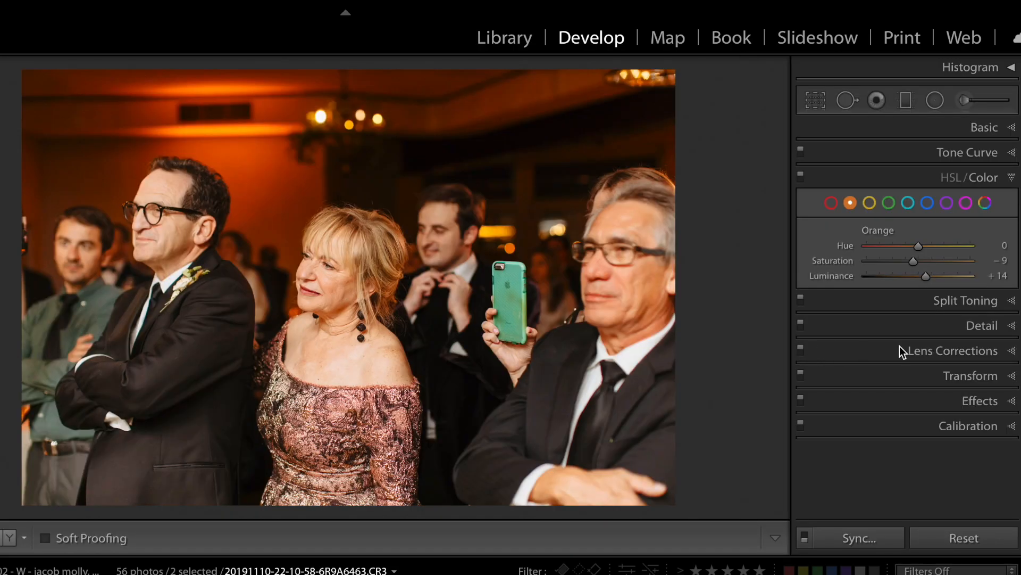
{"action": "key", "text": "Right"}
{"action": "left_click", "coordinate": [868, 203]}
{"action": "left_click_drag", "start_coordinate": [870, 257], "coordinate": [896, 261]}
{"action": "key", "text": "Left"}
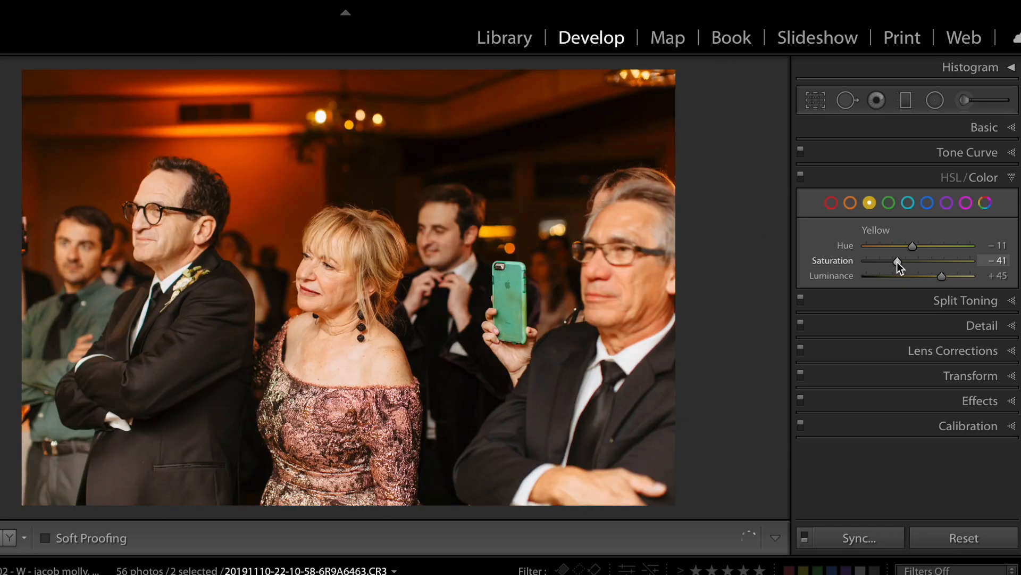
{"action": "key", "text": "Right"}
- Set the orange saturation of photo NKR_4179 to +3, fine-tune the orange luminance, and check it against photo 6R9A6463
{"action": "left_click", "coordinate": [850, 203]}
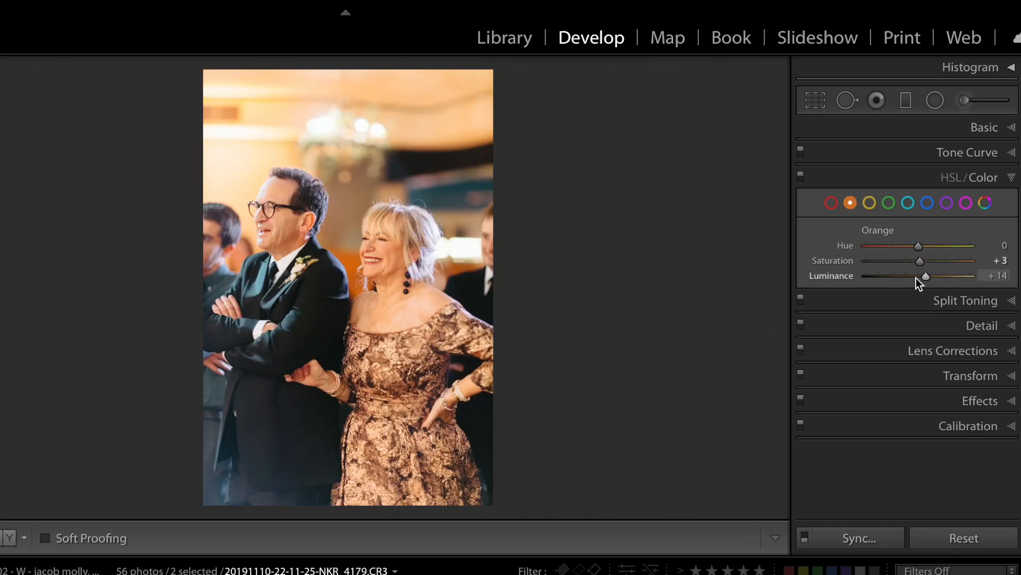
{"action": "left_click_drag", "start_coordinate": [918, 278], "coordinate": [921, 277]}
{"action": "key", "text": "Left"}
{"action": "key", "text": "Right"}
- Nudge the white balance of photo 6R9A6463 in the Basic settings and compare it with photo NKR_4179
{"action": "key", "text": "Left"}
{"action": "left_click", "coordinate": [990, 127]}
{"action": "key", "text": "period"}
{"action": "key", "text": "comma"}
{"action": "key", "text": "equal"}
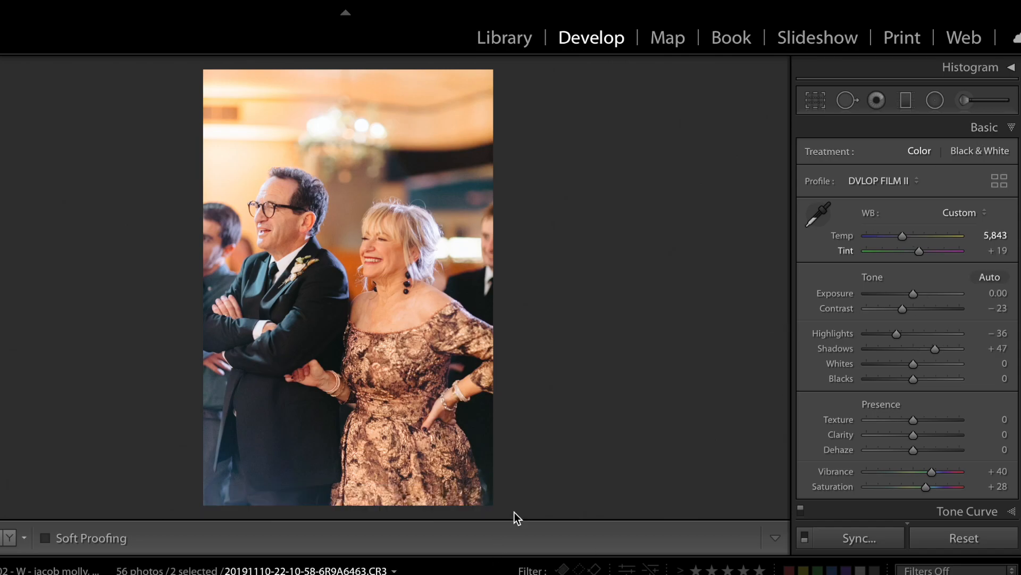
{"action": "key", "text": "Right"}
{"action": "key", "text": "Left"}
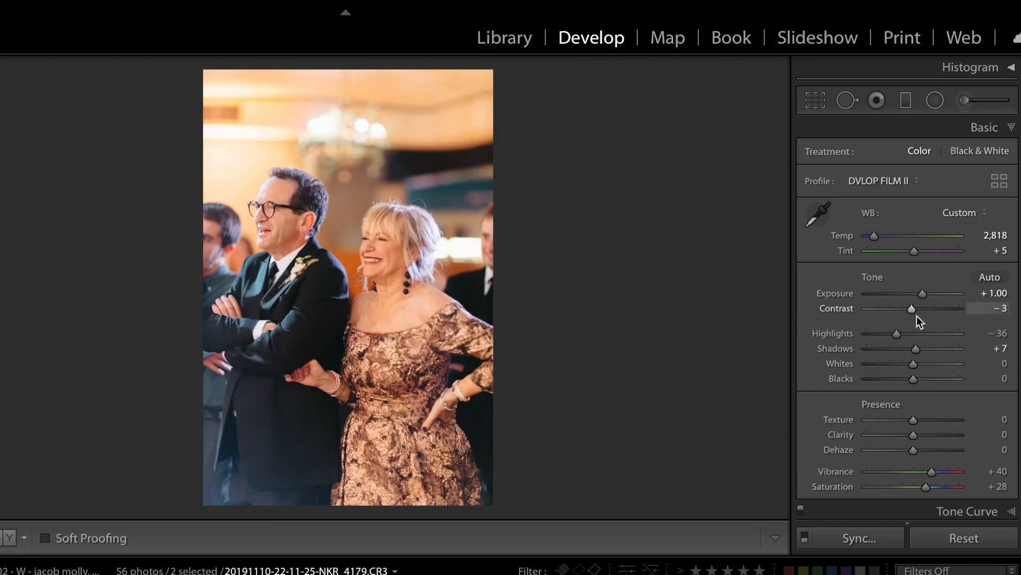
- Set the blue saturation of photo NKR_4179 to −82 and blue luminance to −31, comparing it with photo 6R9A6463
{"action": "scroll", "coordinate": [930, 470], "scroll_direction": "down", "scroll_amount": 3}
{"action": "scroll", "coordinate": [930, 471], "scroll_direction": "down", "scroll_amount": 1}
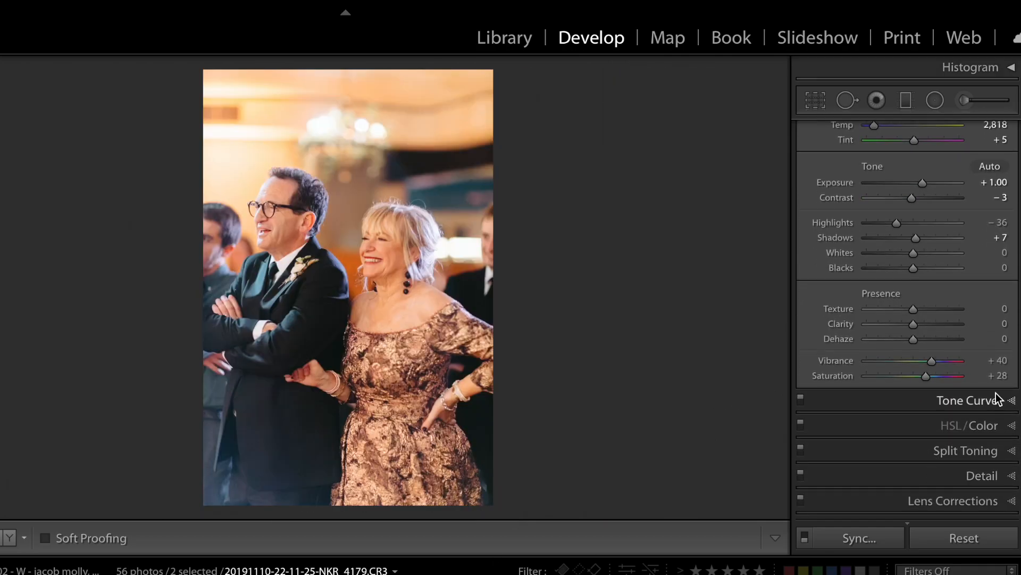
{"action": "left_click", "coordinate": [983, 428]}
{"action": "left_click", "coordinate": [927, 202]}
{"action": "left_click_drag", "start_coordinate": [872, 264], "coordinate": [876, 263]}
{"action": "key", "text": "Right"}
{"action": "key", "text": "Left"}
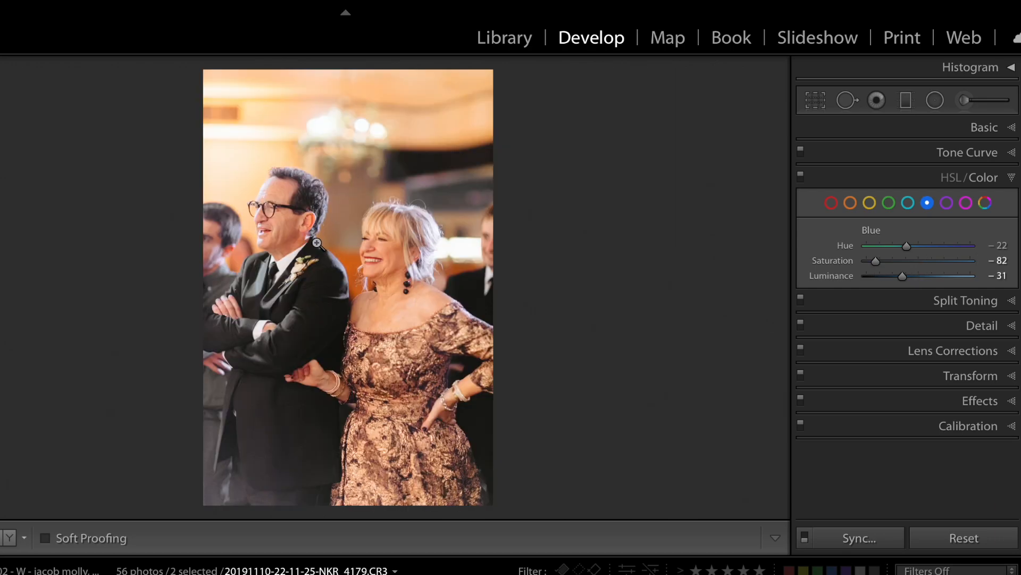
{"action": "key", "text": "Right"}
{"action": "key", "text": "Left"}
{"action": "key", "text": "Right"}
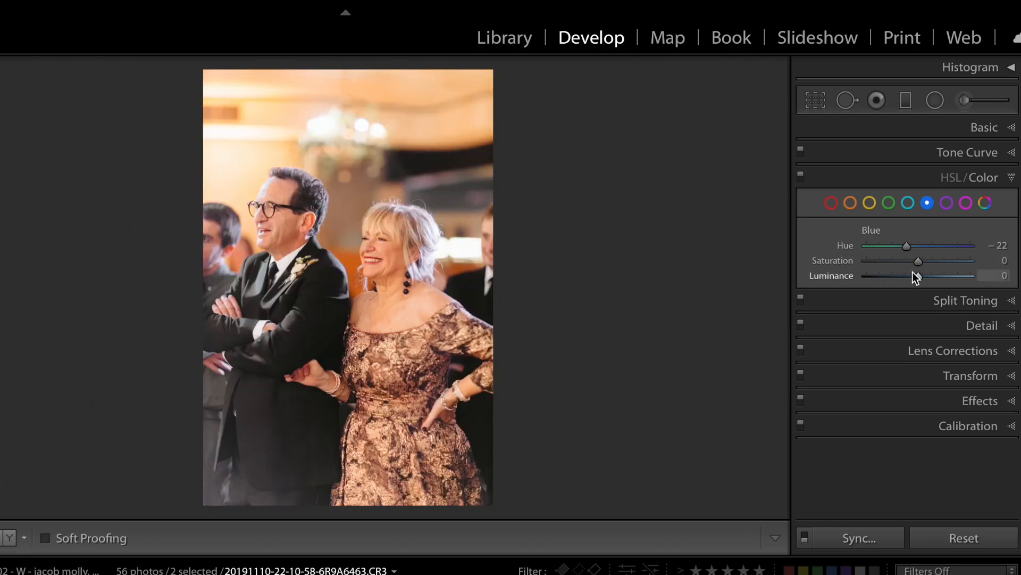
{"action": "key", "text": "Left"}
- Raise the contrast of photo NKR_4179 to +25 and compare it with photo 6R9A6463
{"action": "left_click", "coordinate": [984, 127]}
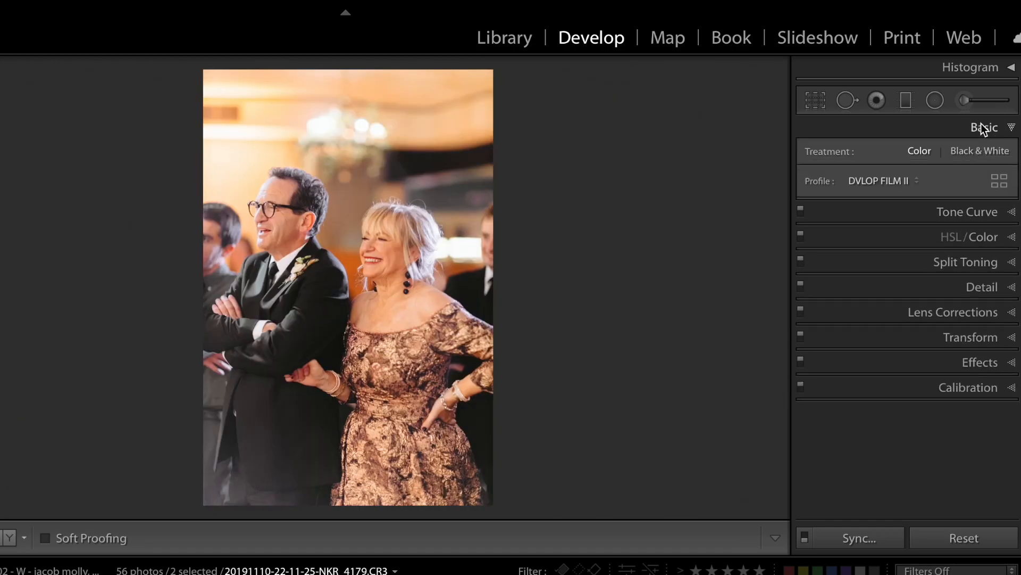
{"action": "left_click_drag", "start_coordinate": [922, 311], "coordinate": [924, 310]}
{"action": "key", "text": "Right"}
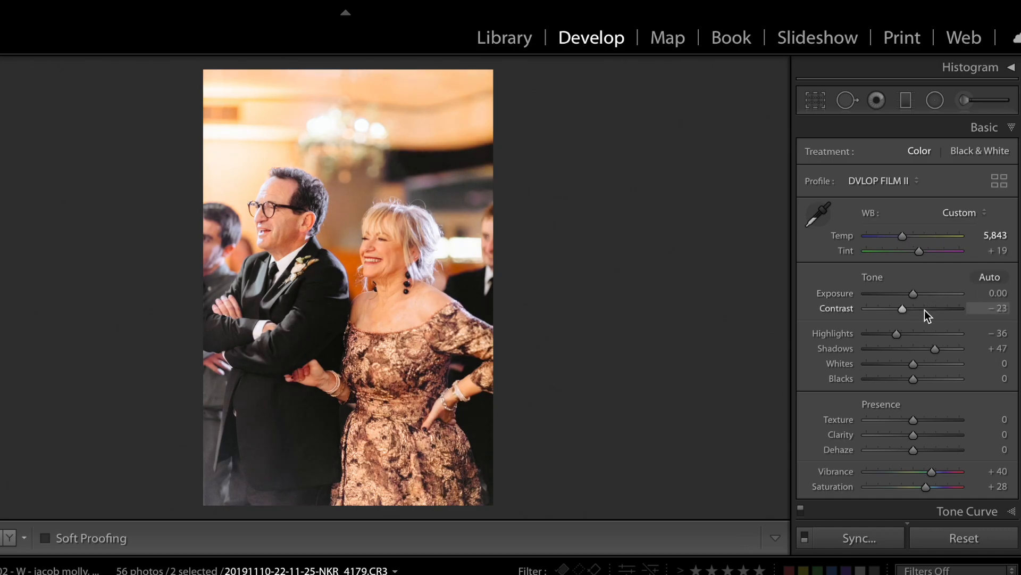
{"action": "key", "text": "Left"}
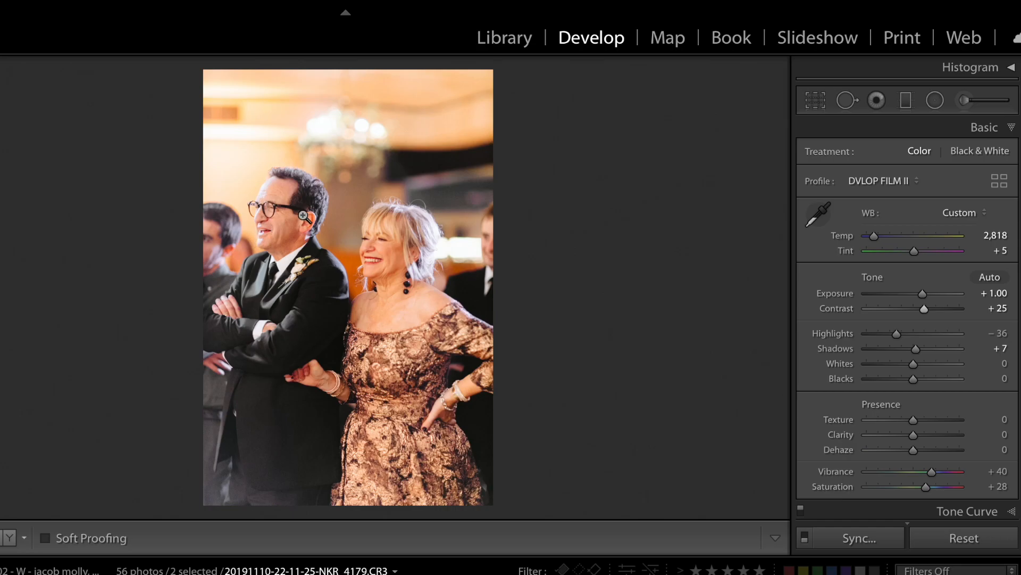
- Adjust the purple saturation of photo NKR_4179 and set its magenta saturation to −55
{"action": "scroll", "coordinate": [935, 437], "scroll_direction": "down", "scroll_amount": 2}
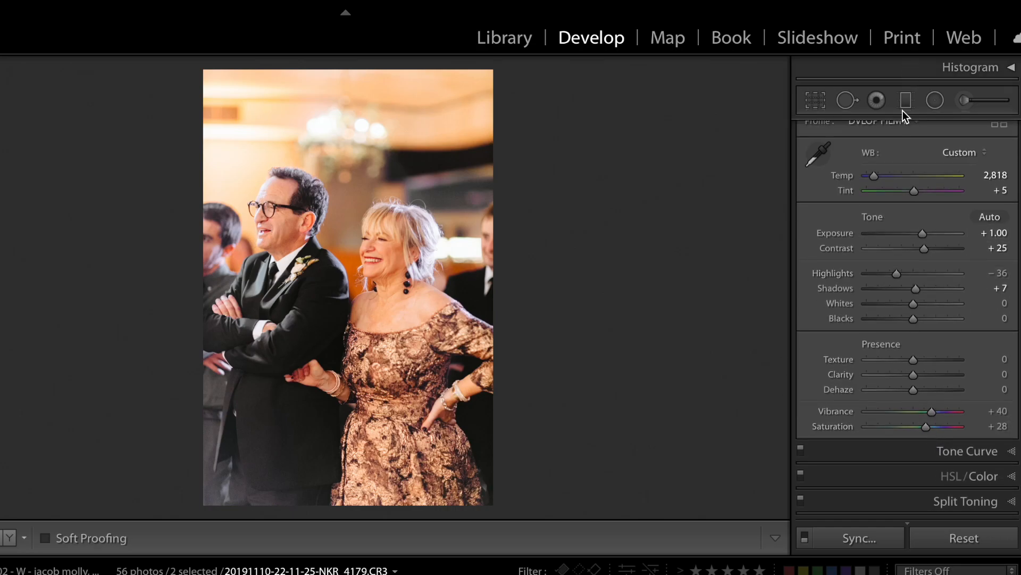
{"action": "scroll", "coordinate": [902, 141], "scroll_direction": "down", "scroll_amount": 2}
{"action": "left_click", "coordinate": [989, 430]}
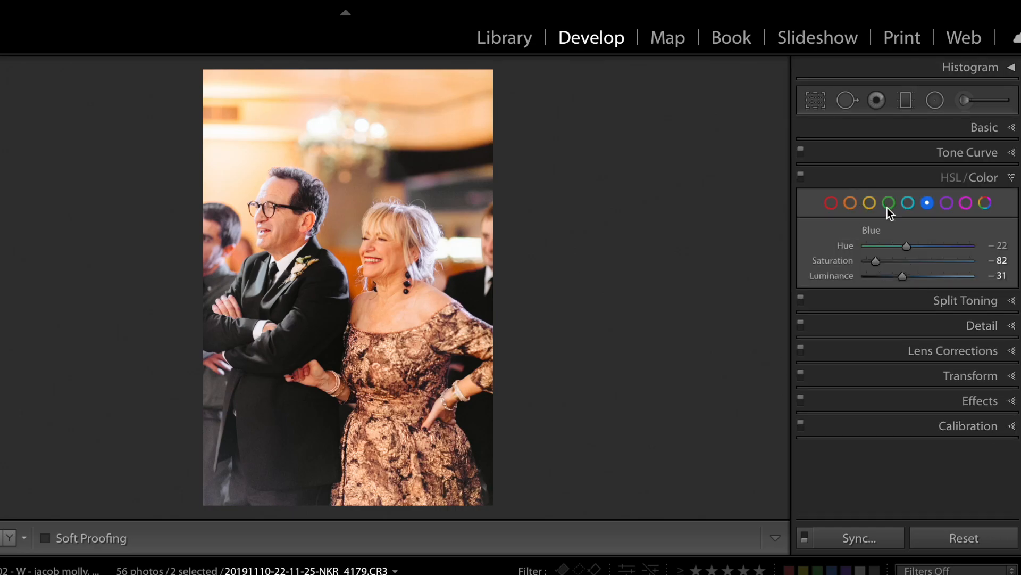
{"action": "left_click", "coordinate": [946, 203]}
{"action": "mouse_move", "coordinate": [876, 261]}
{"action": "left_mouse_down"}
{"action": "mouse_move", "coordinate": [867, 261]}
{"action": "mouse_move", "coordinate": [930, 261]}
{"action": "mouse_move", "coordinate": [862, 260]}
{"action": "mouse_move", "coordinate": [976, 261]}
{"action": "mouse_move", "coordinate": [821, 263]}
{"action": "mouse_move", "coordinate": [919, 252]}
{"action": "mouse_move", "coordinate": [890, 266]}
{"action": "mouse_move", "coordinate": [872, 261]}
{"action": "mouse_move", "coordinate": [931, 261]}
{"action": "mouse_move", "coordinate": [814, 267]}
{"action": "mouse_move", "coordinate": [889, 266]}
{"action": "left_mouse_up"}
{"action": "left_click", "coordinate": [966, 202]}
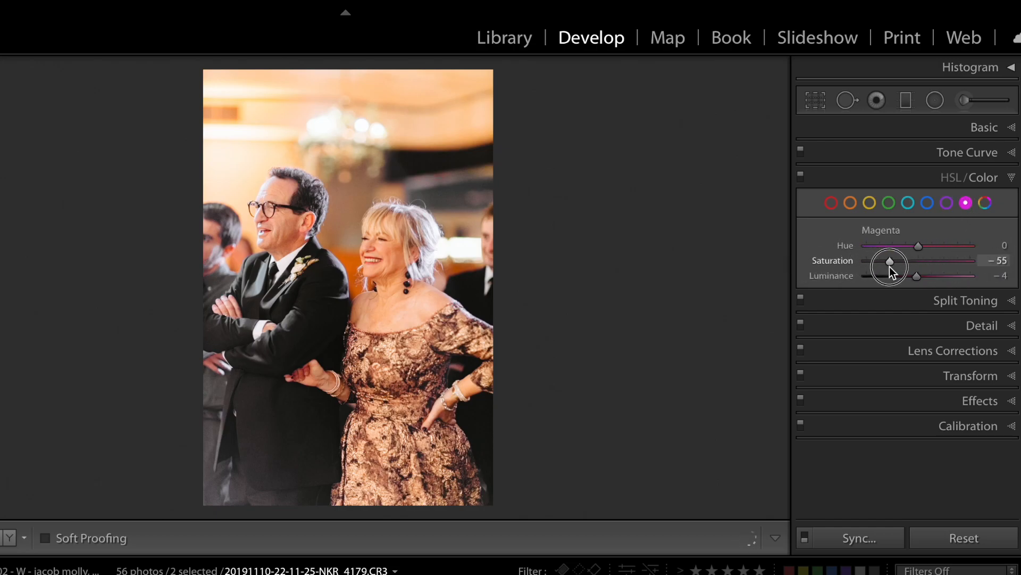
- Set the orange hue of photo NKR_4179 to −11 and its orange saturation to −15
{"action": "left_click", "coordinate": [846, 205]}
{"action": "left_click_drag", "start_coordinate": [917, 245], "coordinate": [908, 248]}
{"action": "left_click_drag", "start_coordinate": [918, 248], "coordinate": [909, 262]}
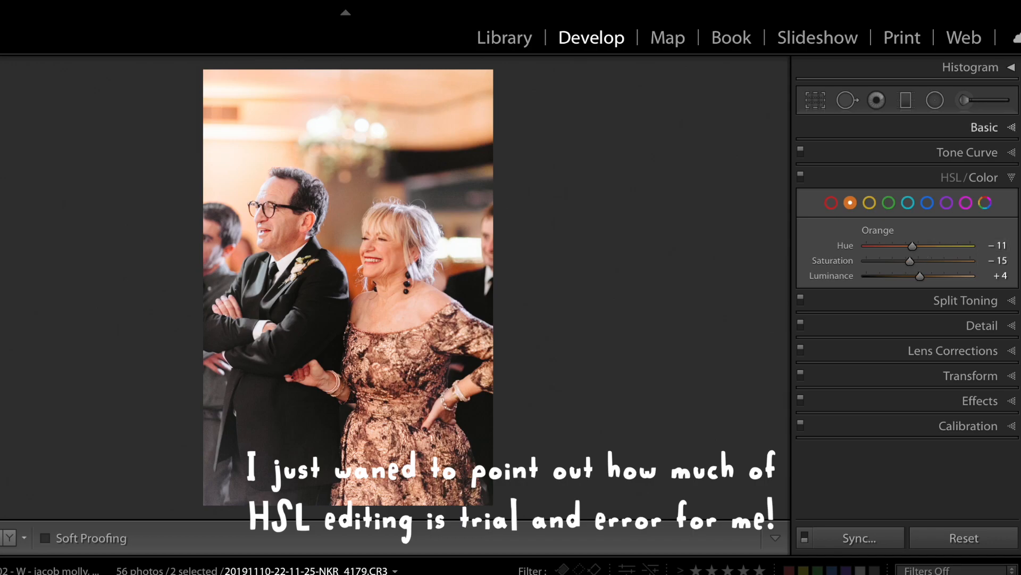
- Set the tint of photo NKR_4179 to 0 and compare it side by side with photo 6R9A6463 in Survey view
{"action": "left_click", "coordinate": [994, 128]}
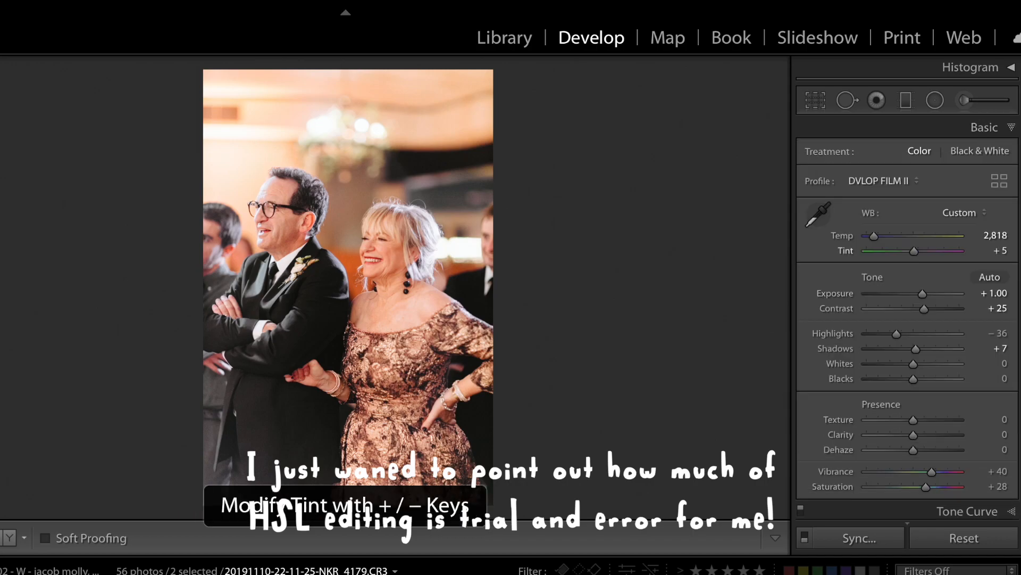
{"action": "key", "text": "minus"}
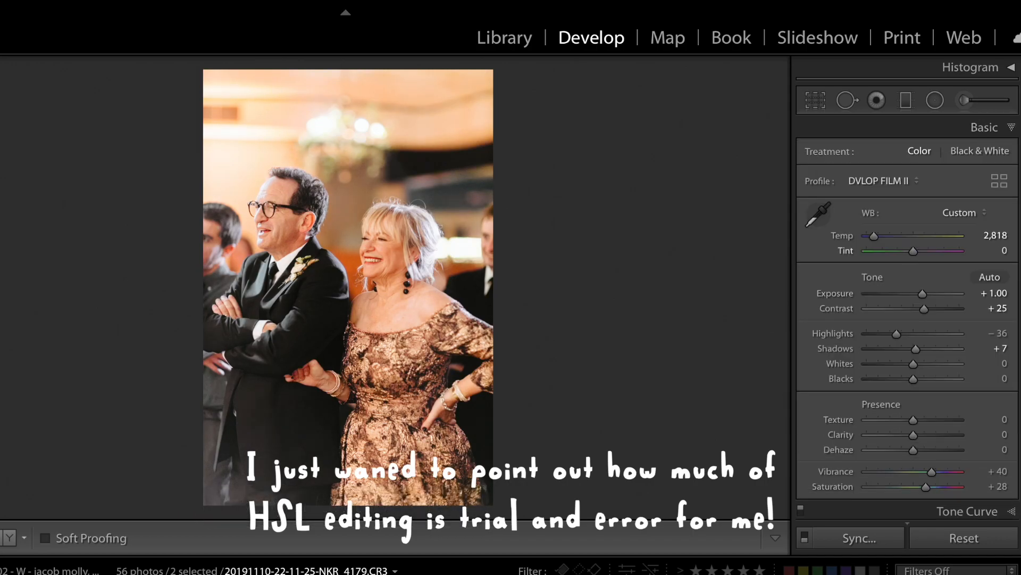
{"action": "key", "text": "Left"}
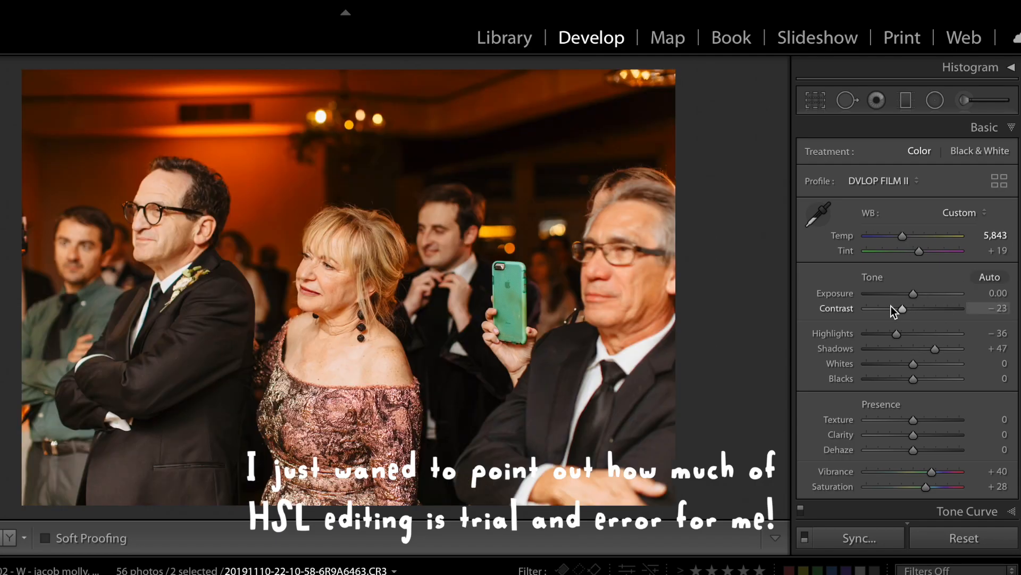
{"action": "key", "text": "Right"}
{"action": "key", "text": "n"}
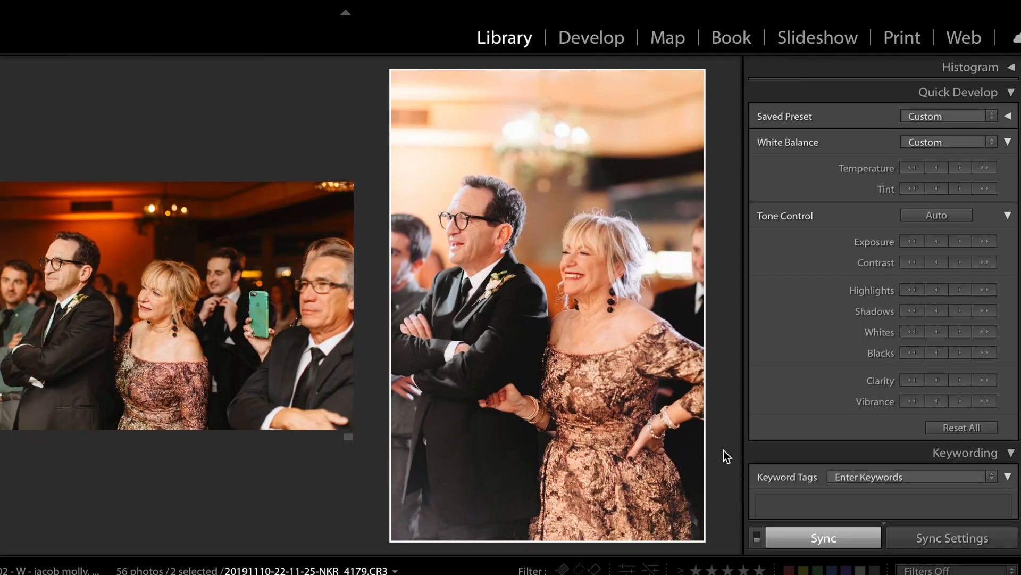
- Return to the Develop module and reset the adjustments of photos NKR_4179 and 6R9A6463
{"action": "left_click", "coordinate": [599, 41]}
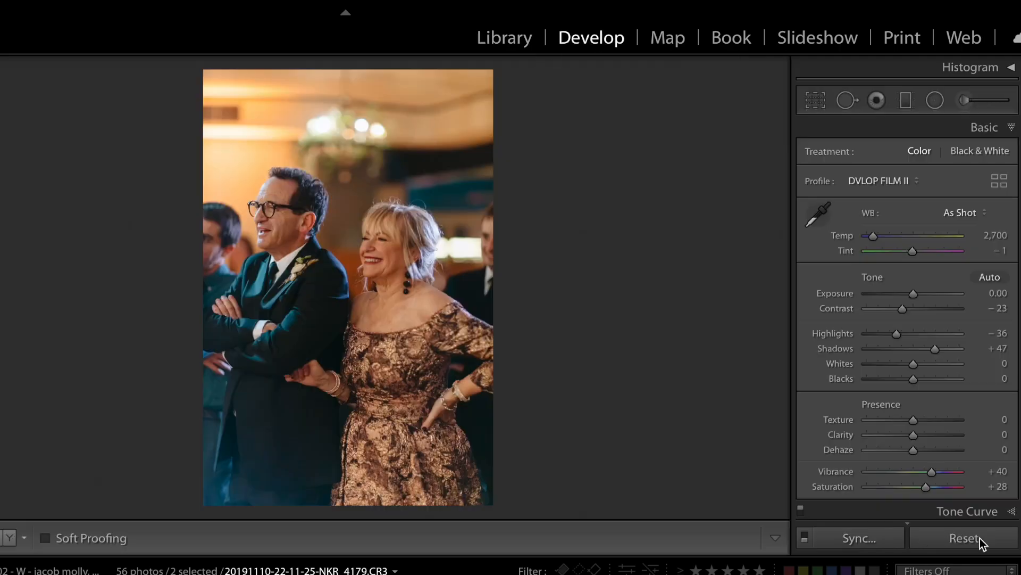
{"action": "key", "text": "Left"}
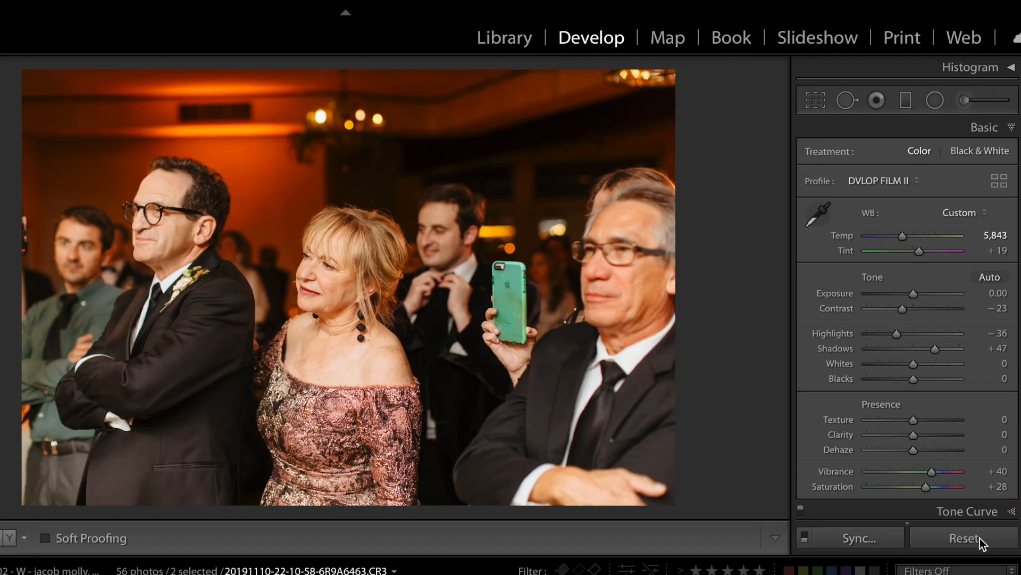
{"action": "left_click", "coordinate": [964, 538]}
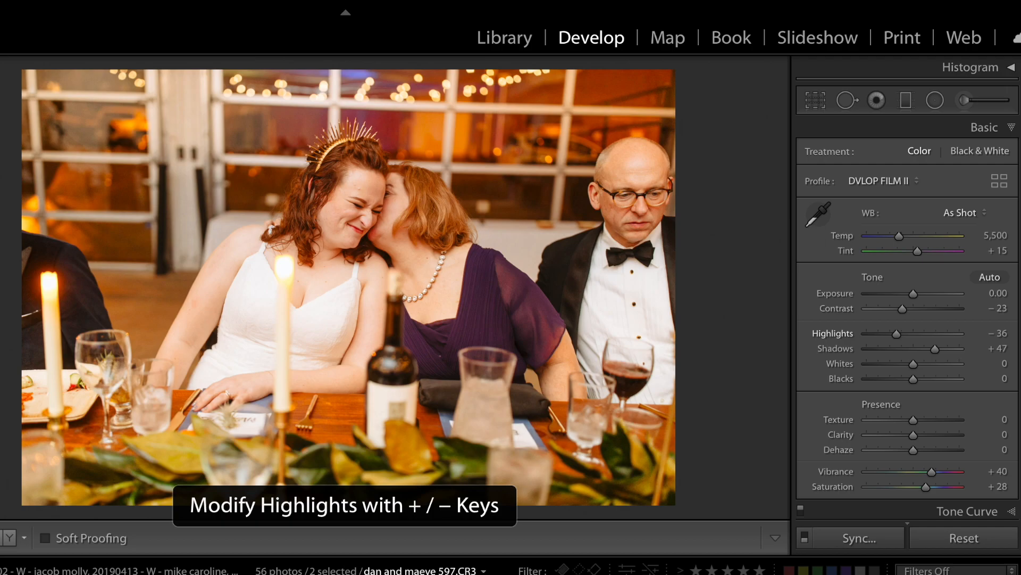
- Lower the highlights of photo 597 to −77 and cool its temperature to 5,250
{"action": "mouse_move", "coordinate": [896, 334]}
{"action": "left_mouse_down"}
{"action": "mouse_move", "coordinate": [841, 336]}
{"action": "mouse_move", "coordinate": [885, 339]}
{"action": "mouse_move", "coordinate": [876, 338]}
{"action": "left_mouse_up"}
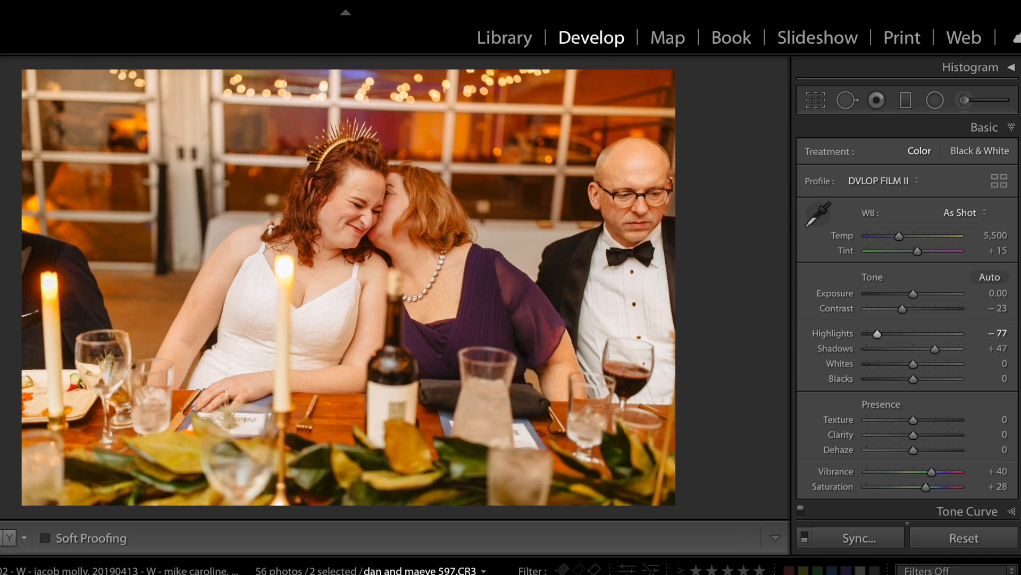
{"action": "key", "text": "comma"}
{"action": "key", "text": "comma"}
{"action": "key", "text": "comma"}
{"action": "key", "text": "comma"}
{"action": "key", "text": "comma"}
{"action": "key", "text": "comma"}
{"action": "key", "text": "period"}
{"action": "key", "text": "minus"}
{"action": "key", "text": "minus"}
{"action": "key", "text": "minus"}
{"action": "key", "text": "minus"}
{"action": "key", "text": "minus"}
{"action": "key", "text": "minus"}
{"action": "key", "text": "minus"}
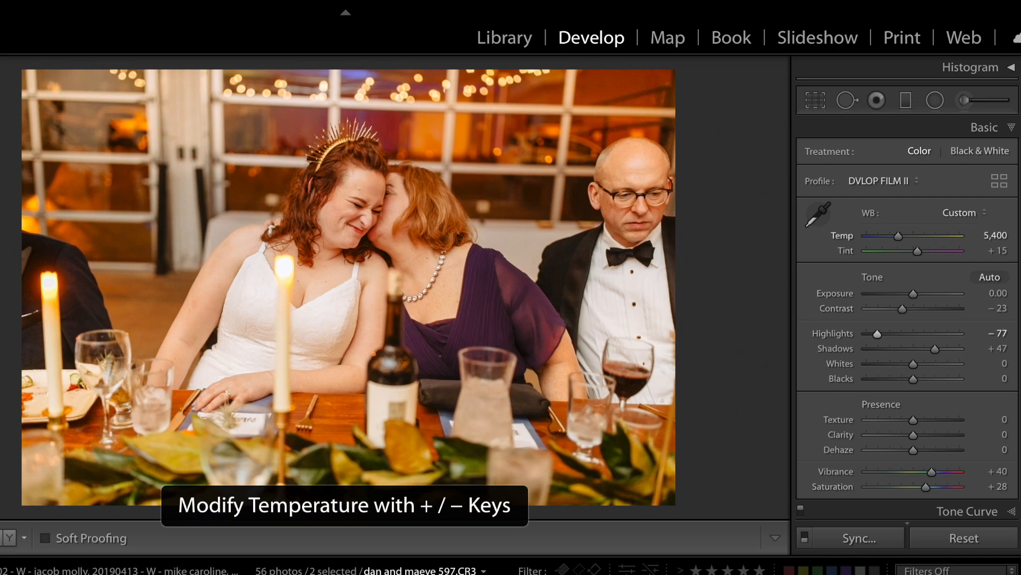
{"action": "key", "text": "minus"}
{"action": "key", "text": "minus"}
{"action": "key", "text": "minus"}
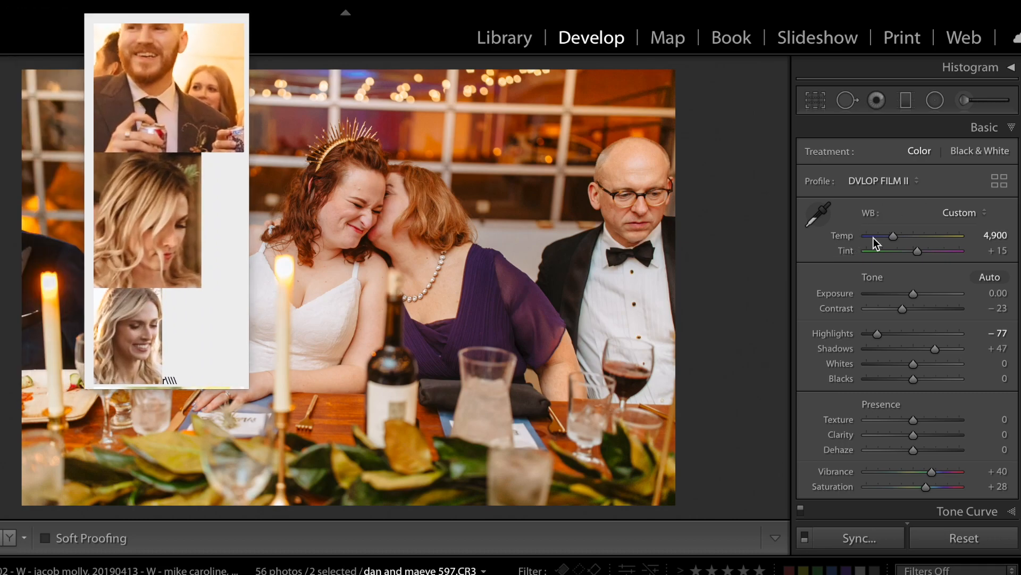
{"action": "key", "text": "plus"}
{"action": "key", "text": "plus"}
{"action": "key", "text": "plus"}
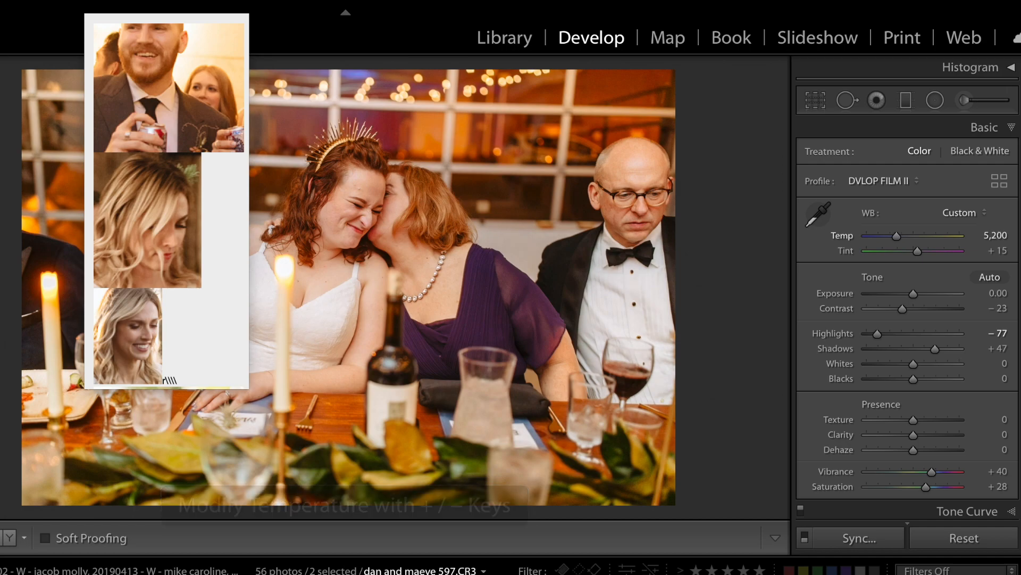
- Reduce the contrast of photo 597 to −53 and its exposure to −0.10
{"action": "key", "text": "period"}
{"action": "key", "text": "period"}
{"action": "key", "text": "period"}
{"action": "key", "text": "minus"}
{"action": "key", "text": "minus"}
{"action": "key", "text": "minus"}
{"action": "key", "text": "minus"}
{"action": "key", "text": "minus"}
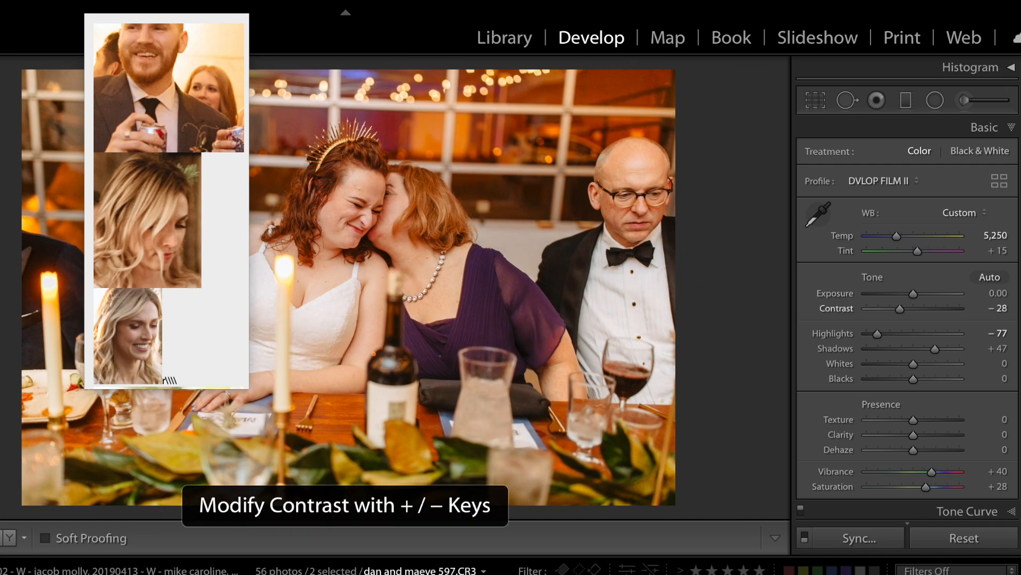
{"action": "key", "text": "minus"}
{"action": "key", "text": "comma"}
{"action": "key", "text": "minus"}
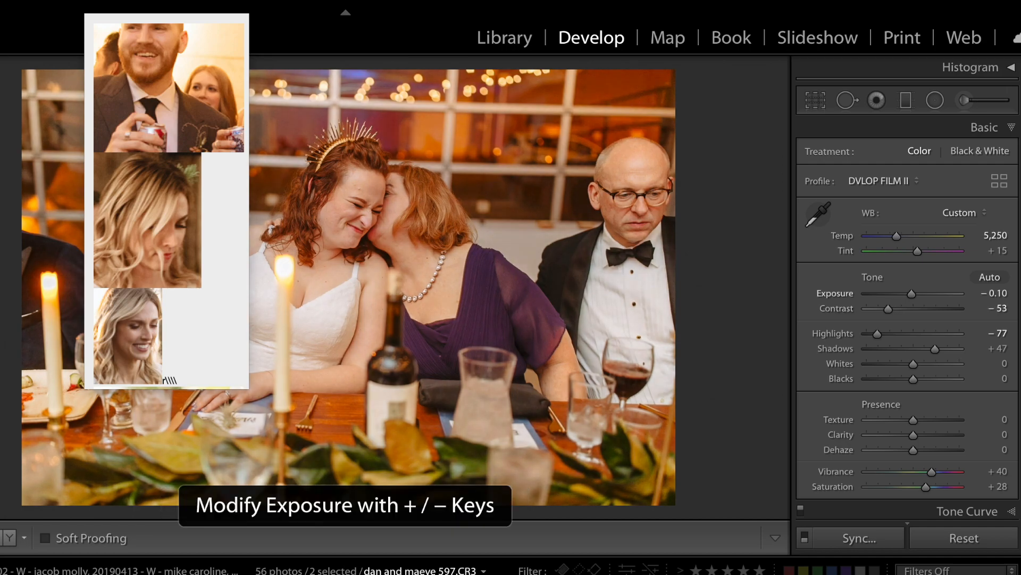
{"action": "key", "text": "plus"}
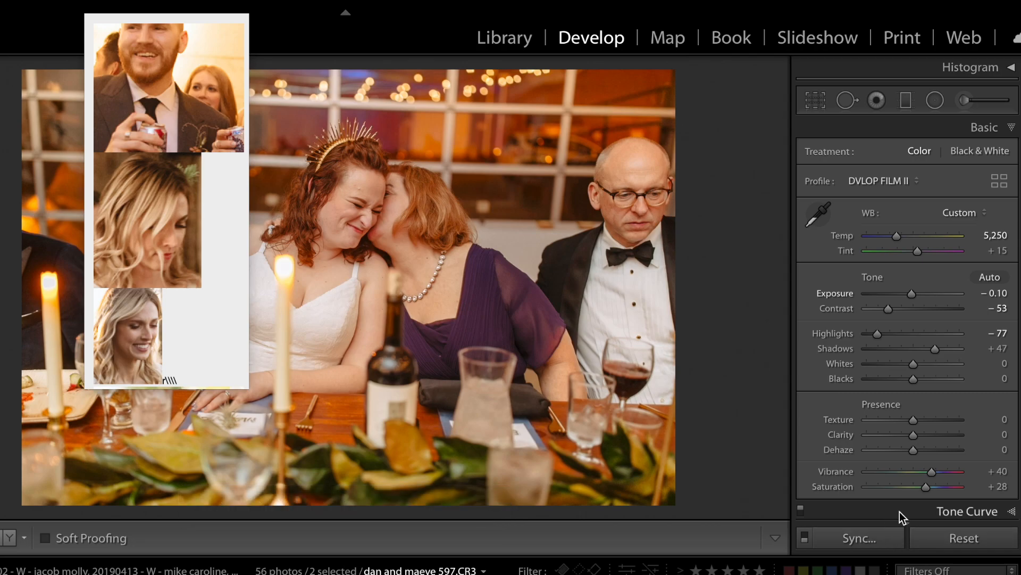
- Fine-tune the yellow saturation of photo 597 in the HSL/Color settings
{"action": "scroll", "coordinate": [931, 271], "scroll_direction": "down", "scroll_amount": 1}
{"action": "scroll", "coordinate": [931, 270], "scroll_direction": "down", "scroll_amount": 5}
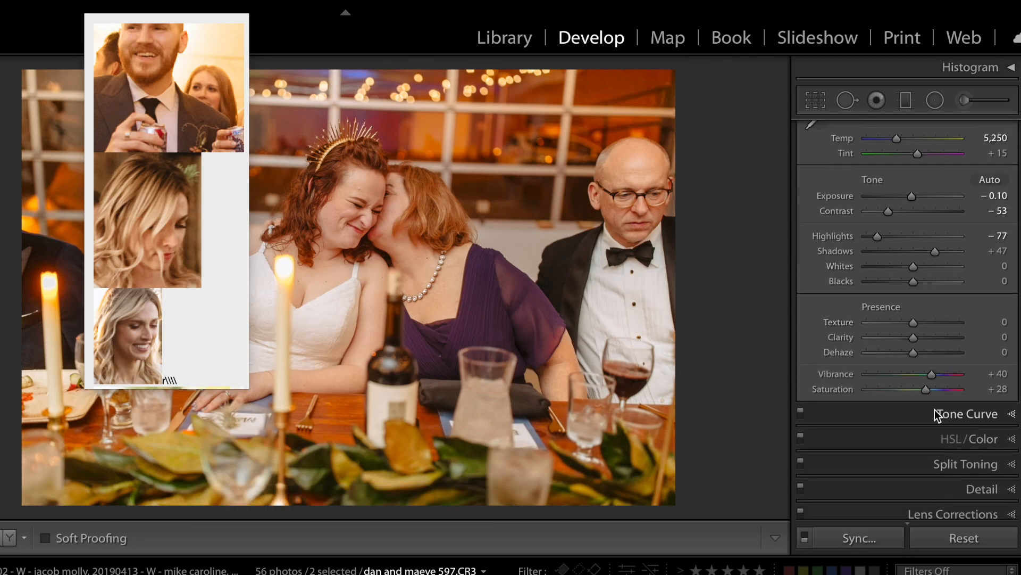
{"action": "left_click", "coordinate": [991, 429]}
{"action": "left_click", "coordinate": [870, 204]}
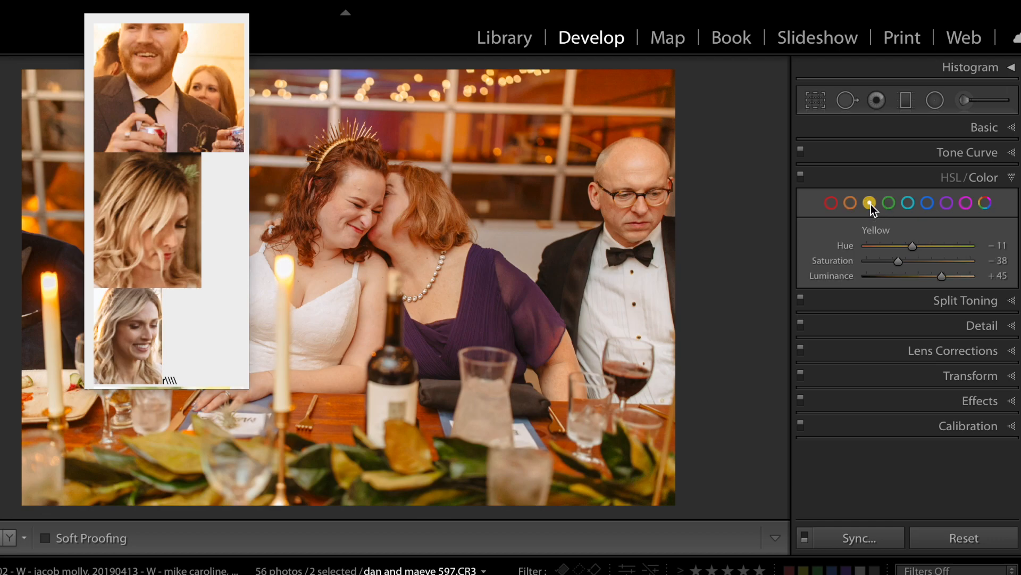
{"action": "left_click_drag", "start_coordinate": [877, 260], "coordinate": [895, 264]}
- Warm the temperature of photo 767 to 3,750 and set its tint to −3
{"action": "key", "text": "Right"}
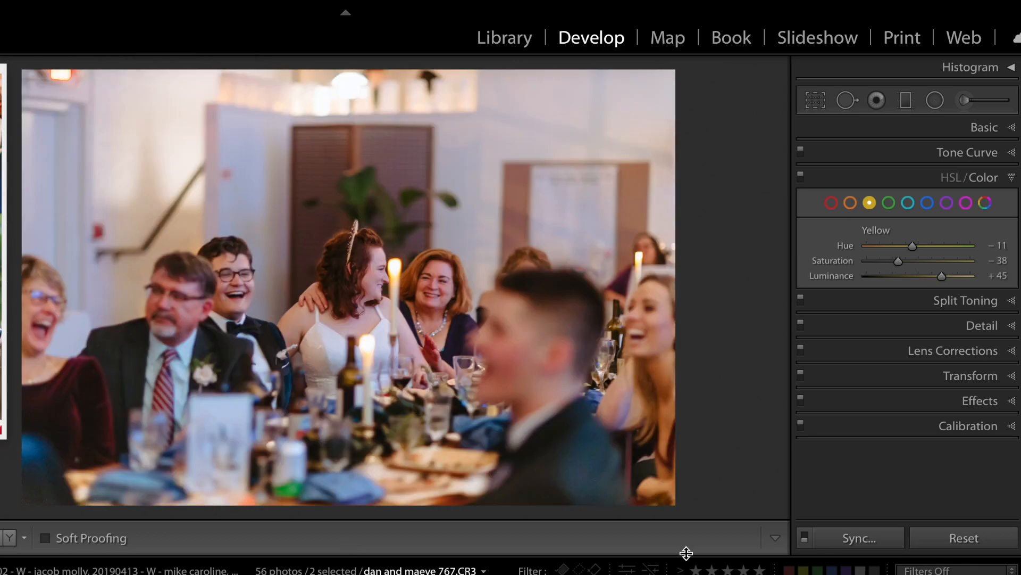
{"action": "left_click", "coordinate": [1008, 127]}
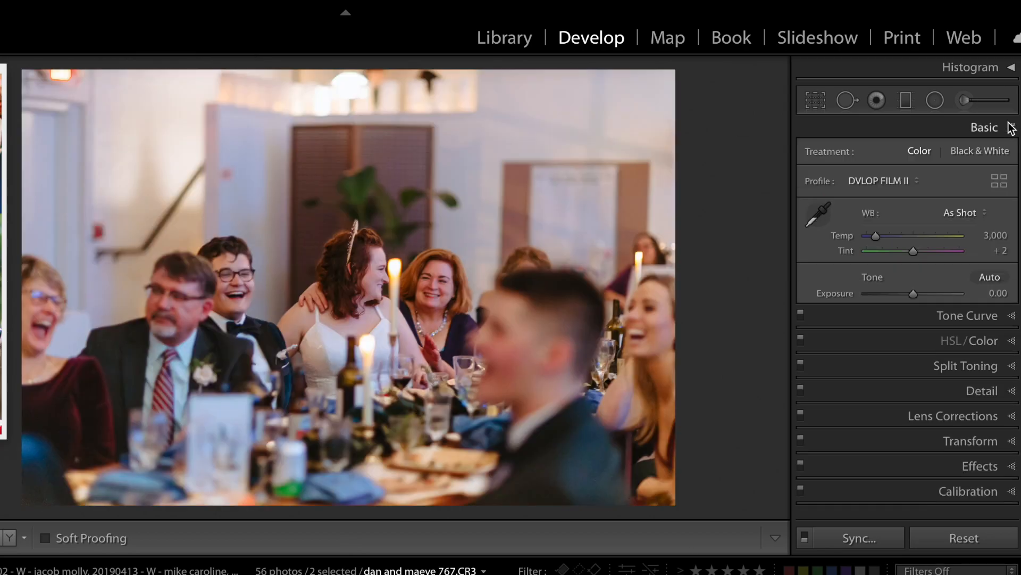
{"action": "key", "text": "period"}
{"action": "key", "text": "comma"}
{"action": "key", "text": "comma"}
{"action": "key", "text": "equal"}
{"action": "key", "text": "equal"}
{"action": "key", "text": "equal"}
{"action": "key", "text": "equal"}
{"action": "key", "text": "equal"}
{"action": "key", "text": "equal"}
{"action": "key", "text": "equal"}
{"action": "key", "text": "equal"}
{"action": "key", "text": "equal"}
{"action": "key", "text": "equal"}
{"action": "key", "text": "equal"}
{"action": "key", "text": "equal"}
{"action": "key", "text": "equal"}
{"action": "key", "text": "equal"}
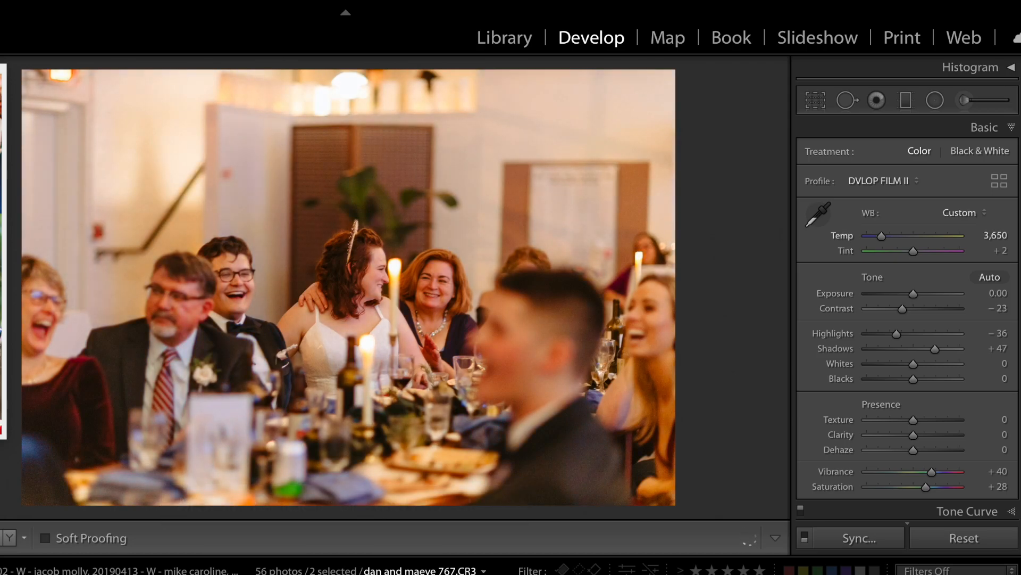
{"action": "key", "text": "period"}
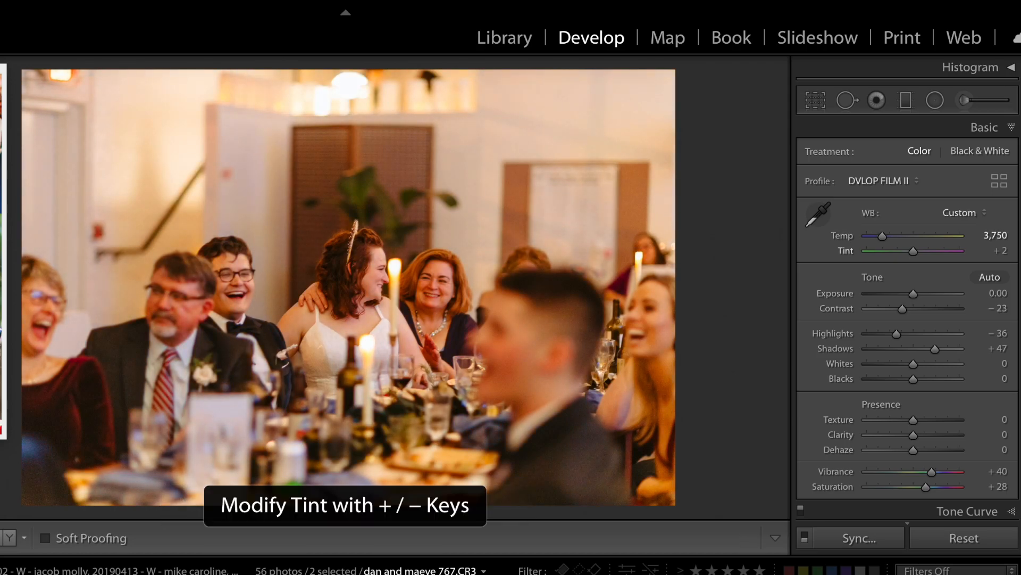
{"action": "key", "text": "minus"}
- Set the exposure of photo 767 to +0.30 and its contrast to −48
{"action": "key", "text": "period"}
{"action": "key", "text": "equal"}
{"action": "key", "text": "equal"}
{"action": "key", "text": "equal"}
{"action": "key", "text": "equal"}
{"action": "key", "text": "minus"}
{"action": "key", "text": "minus"}
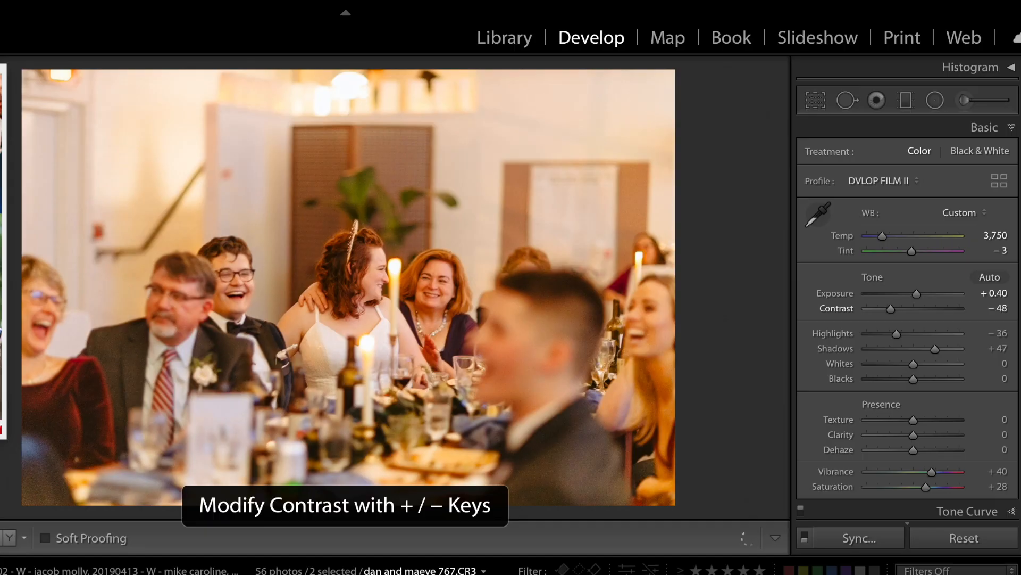
{"action": "key", "text": "comma"}
{"action": "key", "text": "minus"}
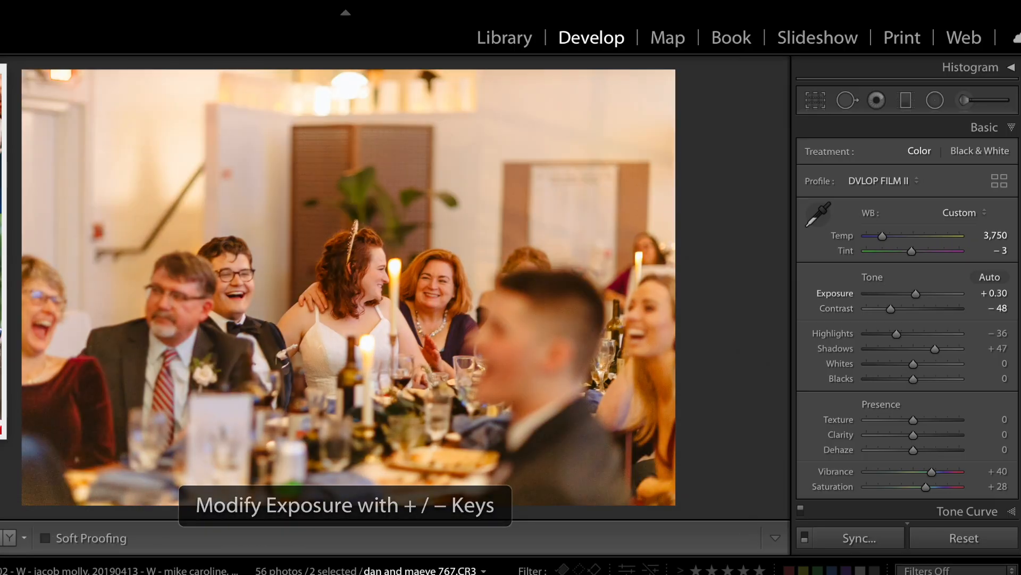
- Fine-tune the yellow saturation of photo 767 and reduce its orange saturation to −29 in the HSL/Color settings
{"action": "scroll", "coordinate": [919, 372], "scroll_direction": "down", "scroll_amount": 5}
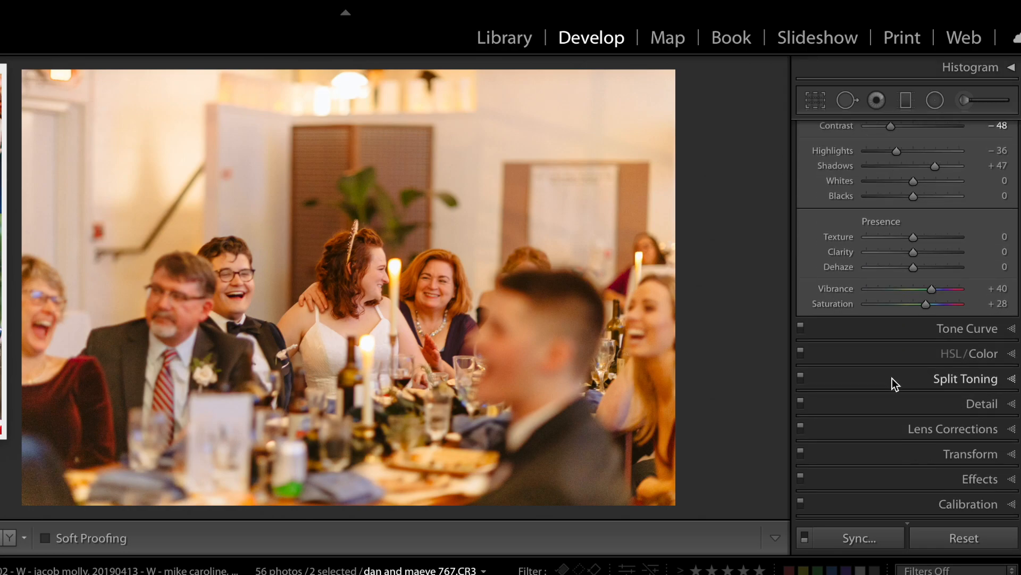
{"action": "left_click", "coordinate": [984, 355]}
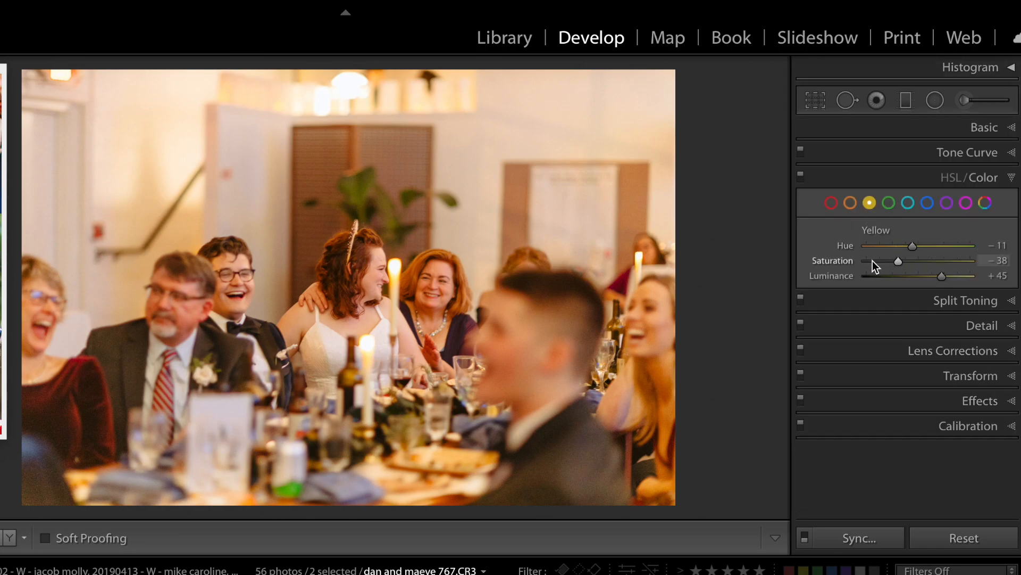
{"action": "left_click_drag", "start_coordinate": [870, 262], "coordinate": [901, 264]}
{"action": "left_click", "coordinate": [852, 202]}
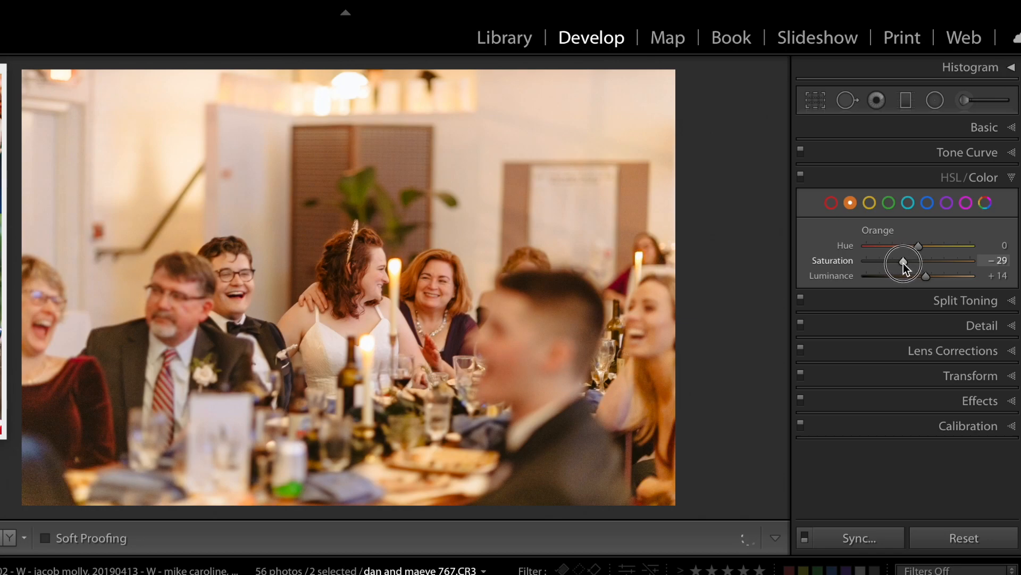
{"action": "key", "text": "n"}
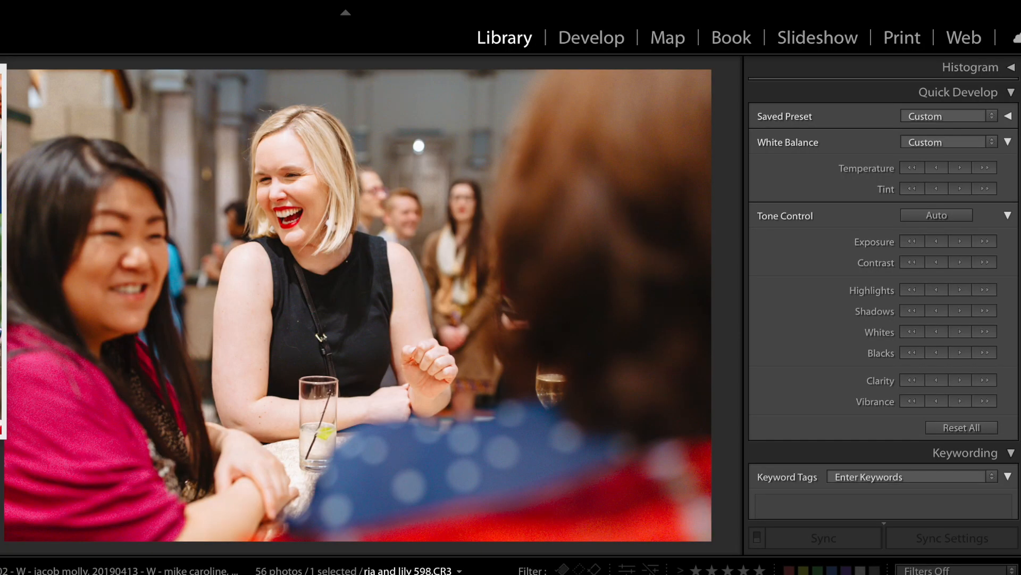
- Open dance floor photo NKR_4953 in Develop and set its white balance to 3,000 and tint −7 by sampling the bride's white dress
{"action": "key", "text": "Right"}
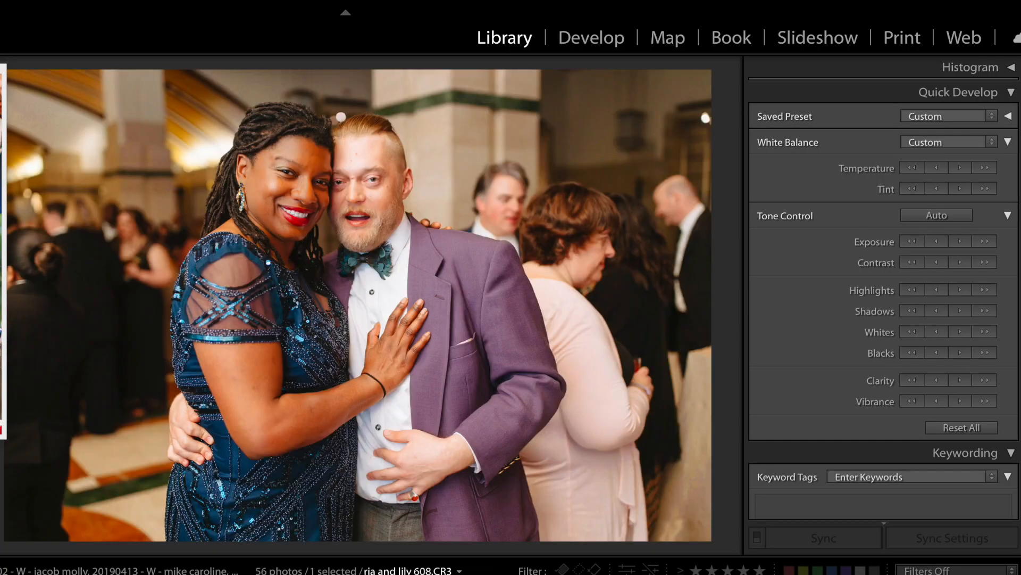
{"action": "key", "text": "Left"}
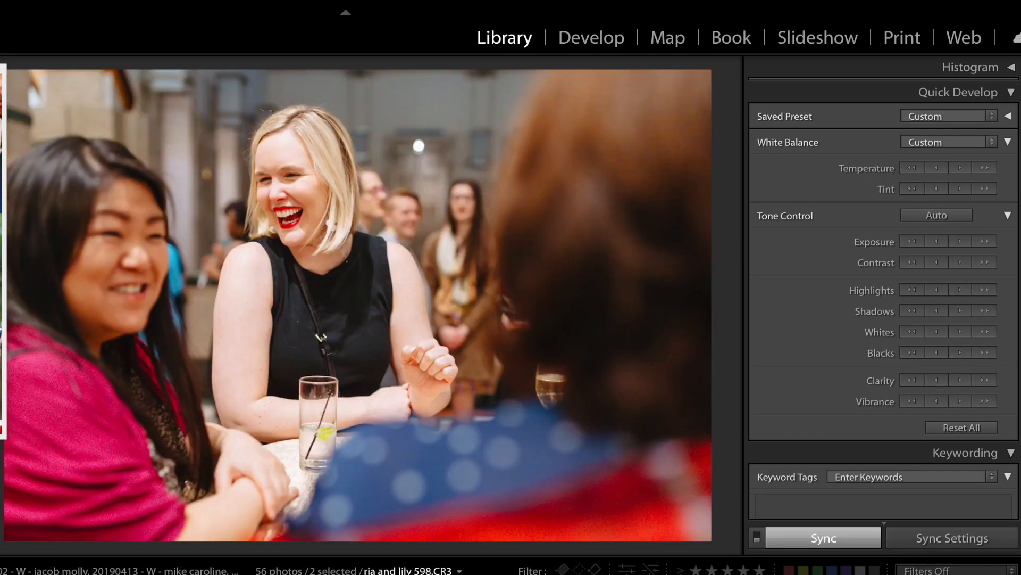
{"action": "key", "text": "n"}
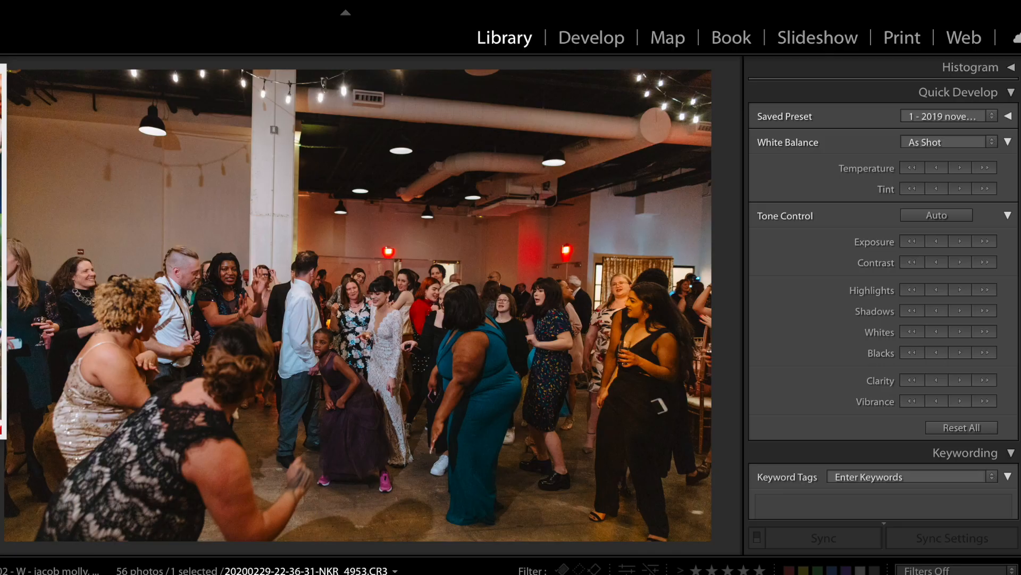
{"action": "left_click", "coordinate": [605, 39]}
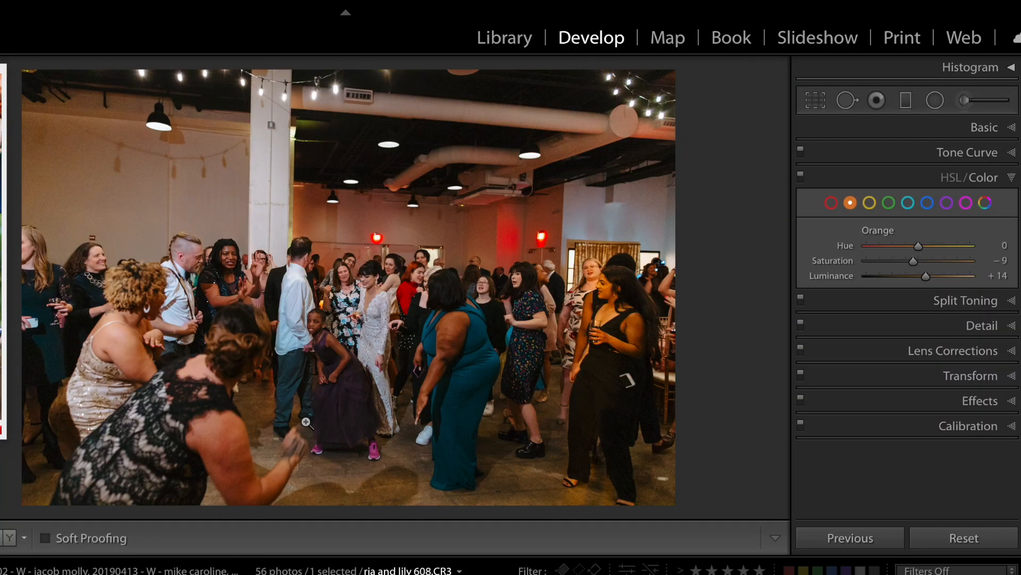
{"action": "key", "text": "w"}
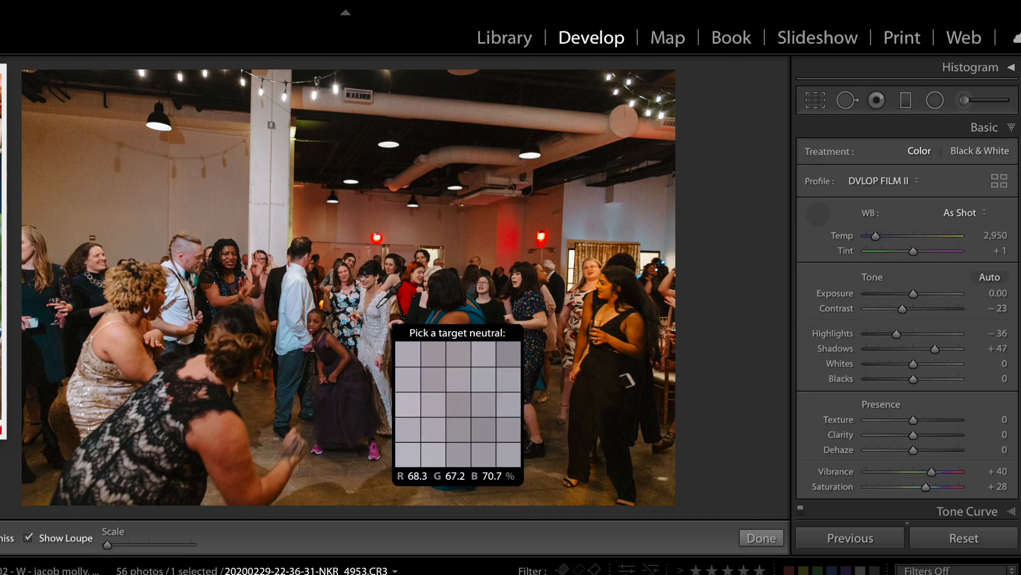
{"action": "left_click", "coordinate": [379, 310]}
- Crop photo NKR_4953 slightly tighter around the crowd on the dance floor
{"action": "key", "text": "r"}
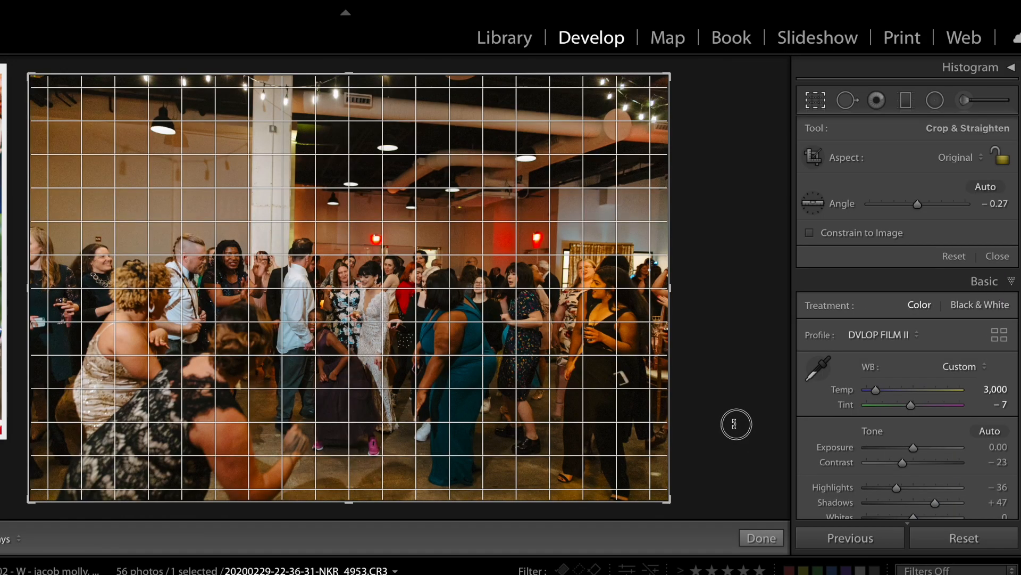
{"action": "left_click_drag", "start_coordinate": [577, 406], "coordinate": [368, 417]}
{"action": "key", "text": "Return"}
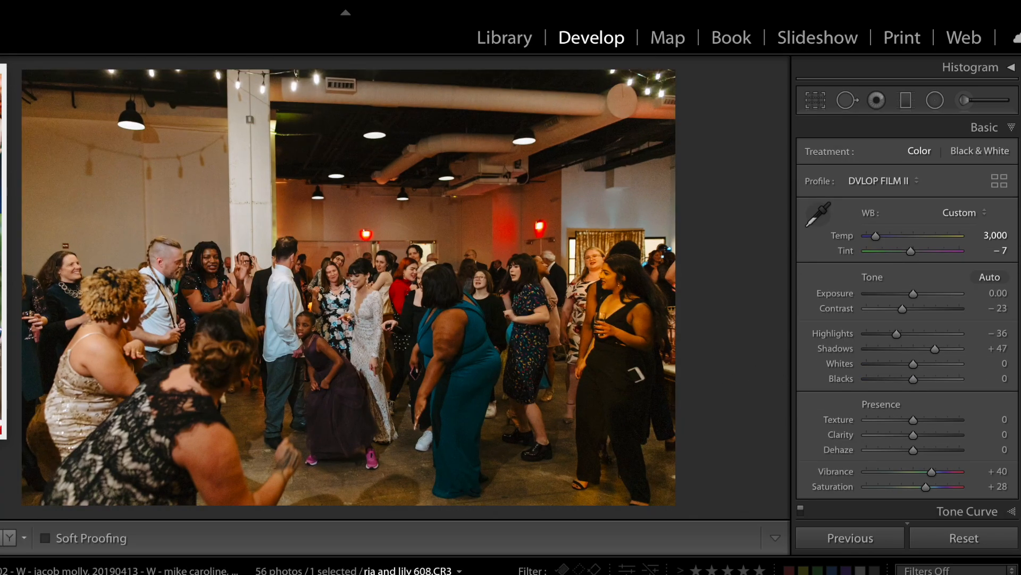
- Compare photo NKR_4953 with the other dance photo and set its exposure to +0.66, contrast to −63 and temperature to 3,451
{"action": "key", "text": "n"}
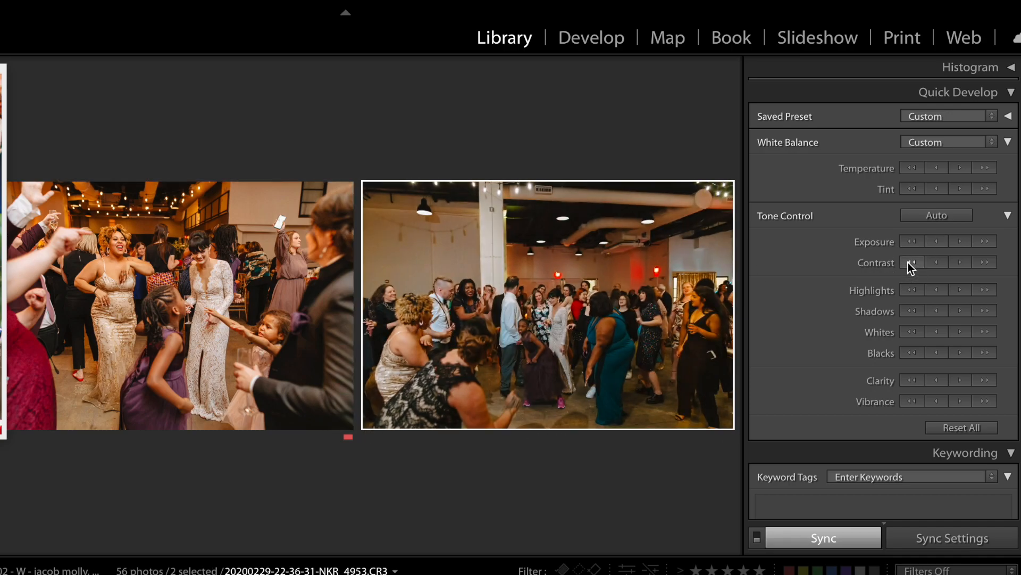
{"action": "left_click", "coordinate": [959, 242]}
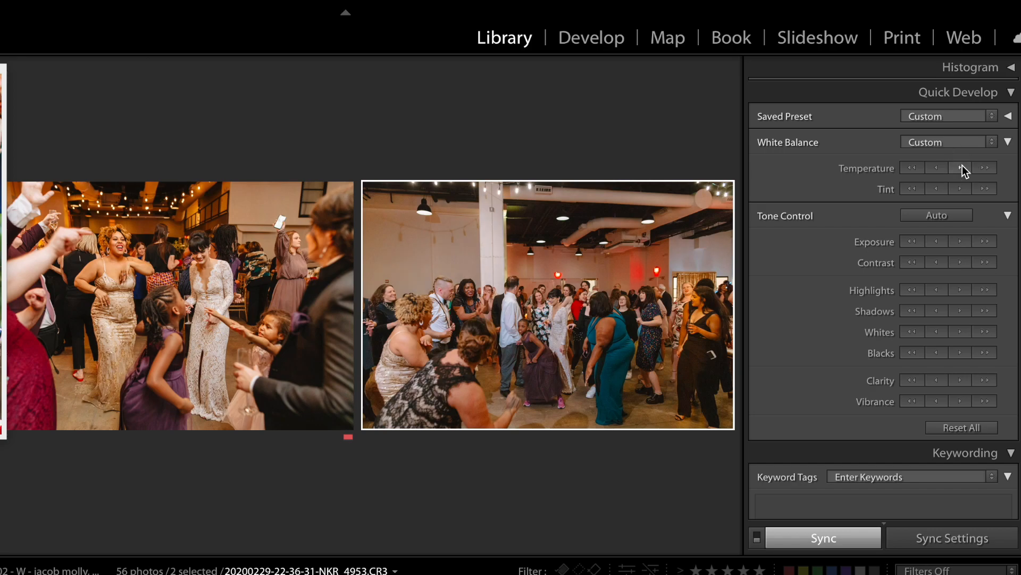
{"action": "left_click", "coordinate": [960, 243]}
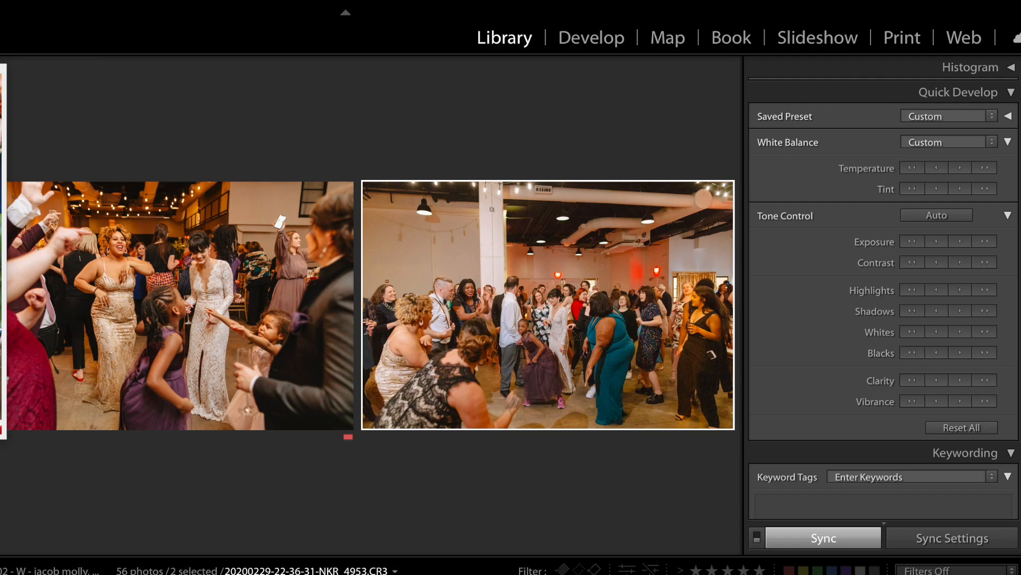
{"action": "key", "text": "F7"}
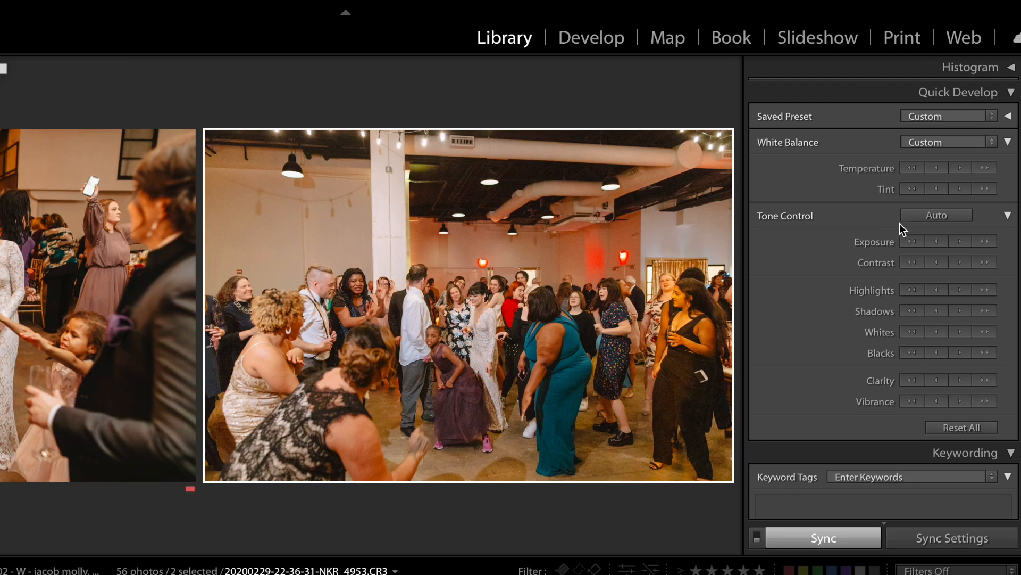
{"action": "left_click", "coordinate": [960, 168]}
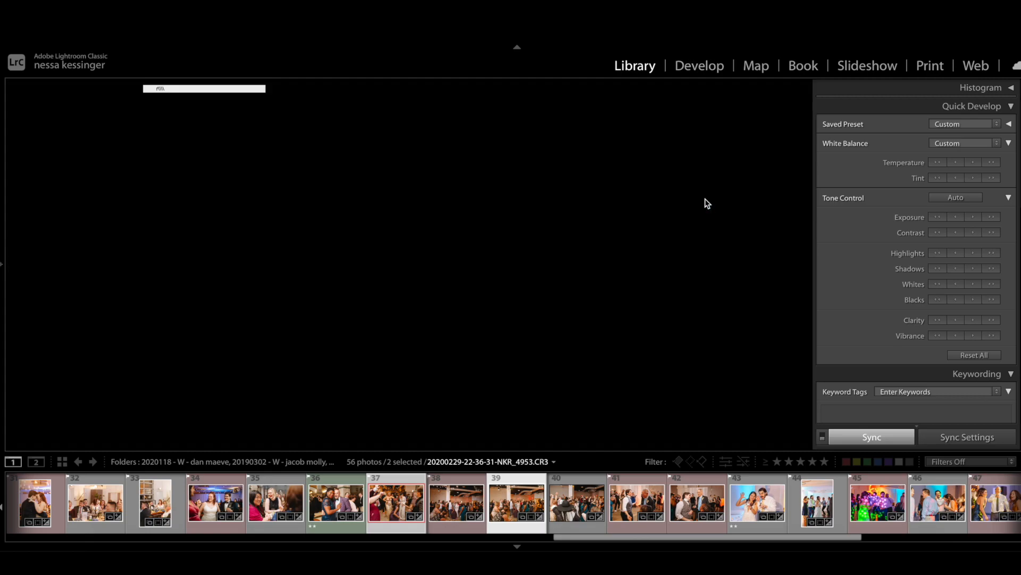
- Open photo NKR_4953 in Develop and apply the ISO 6400 preset
{"action": "double_click", "coordinate": [705, 199]}
{"action": "key", "text": "Left"}
{"action": "key", "text": "Right"}
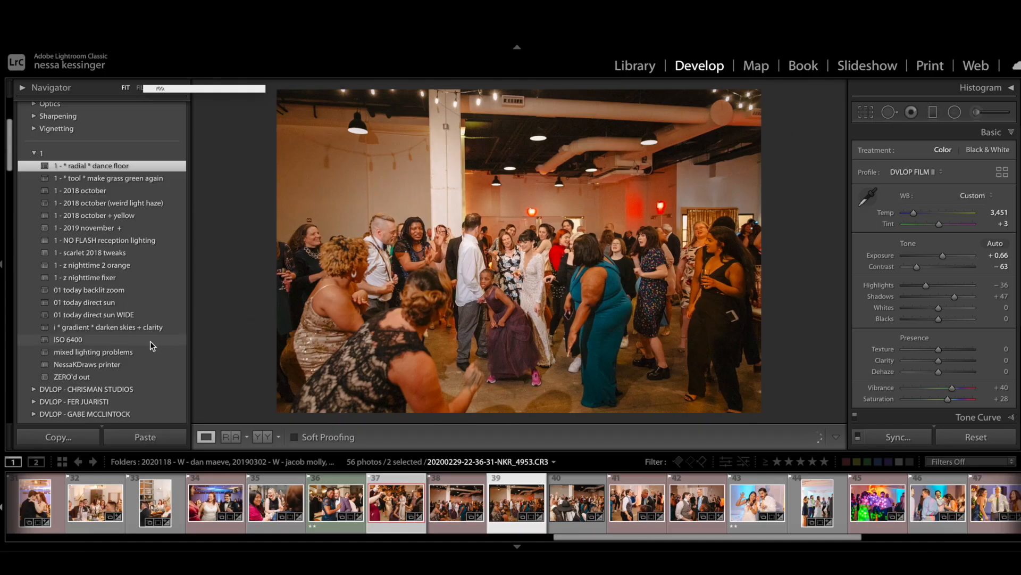
{"action": "left_click", "coordinate": [150, 340]}
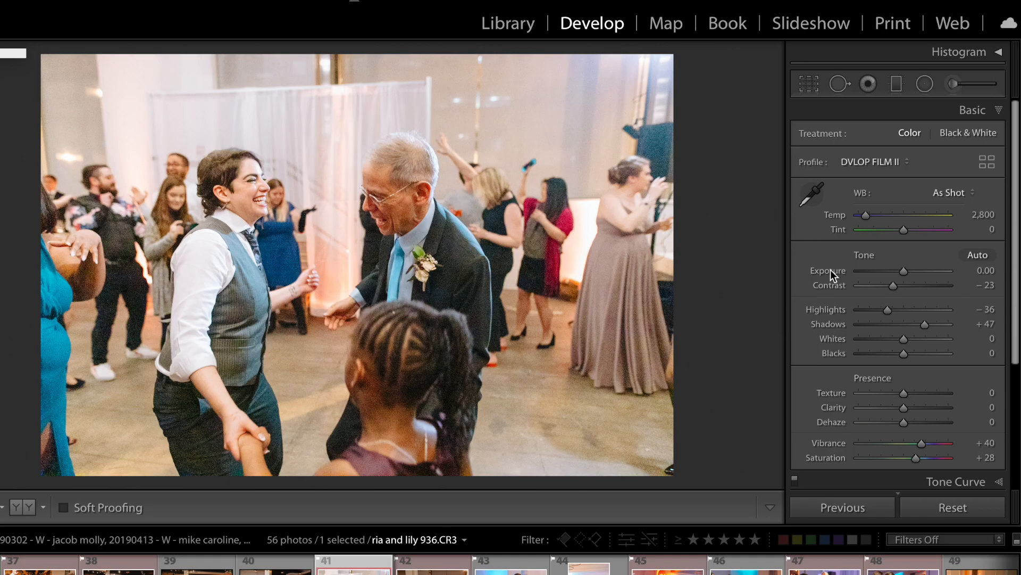
- Set the exposure of photo 936 to −0.80, its contrast to −65 and its temperature to 3,000
{"action": "left_click_drag", "start_coordinate": [899, 272], "coordinate": [879, 284]}
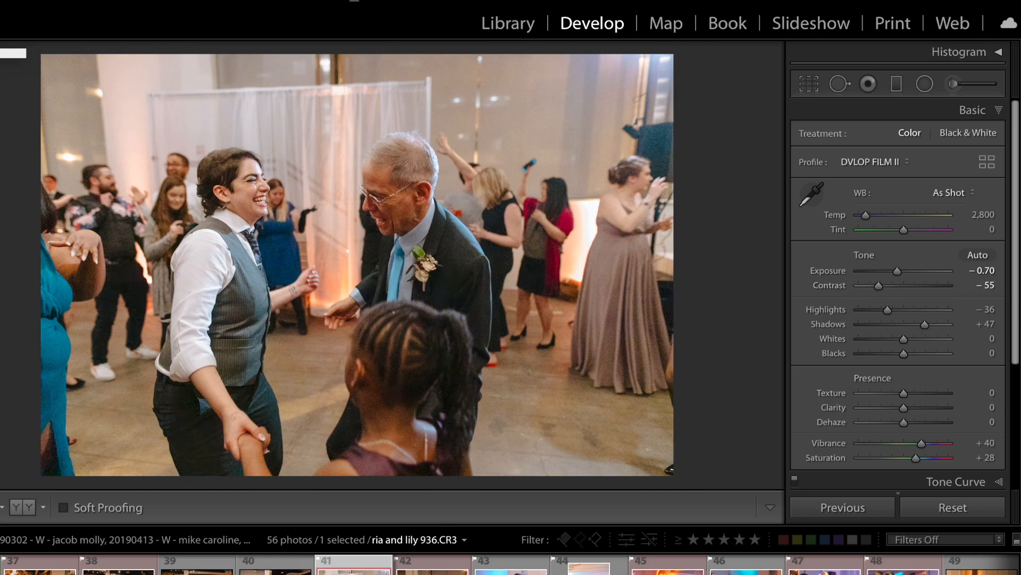
{"action": "key", "text": "period"}
{"action": "key", "text": "minus"}
{"action": "key", "text": "minus"}
{"action": "key", "text": "minus"}
{"action": "key", "text": "comma"}
{"action": "key", "text": "comma"}
{"action": "key", "text": "equal"}
{"action": "key", "text": "equal"}
{"action": "key", "text": "equal"}
{"action": "key", "text": "equal"}
{"action": "key", "text": "period"}
{"action": "key", "text": "period"}
{"action": "key", "text": "equal"}
{"action": "key", "text": "equal"}
{"action": "key", "text": "period"}
{"action": "key", "text": "minus"}
{"action": "key", "text": "minus"}
{"action": "key", "text": "minus"}
{"action": "key", "text": "equal"}
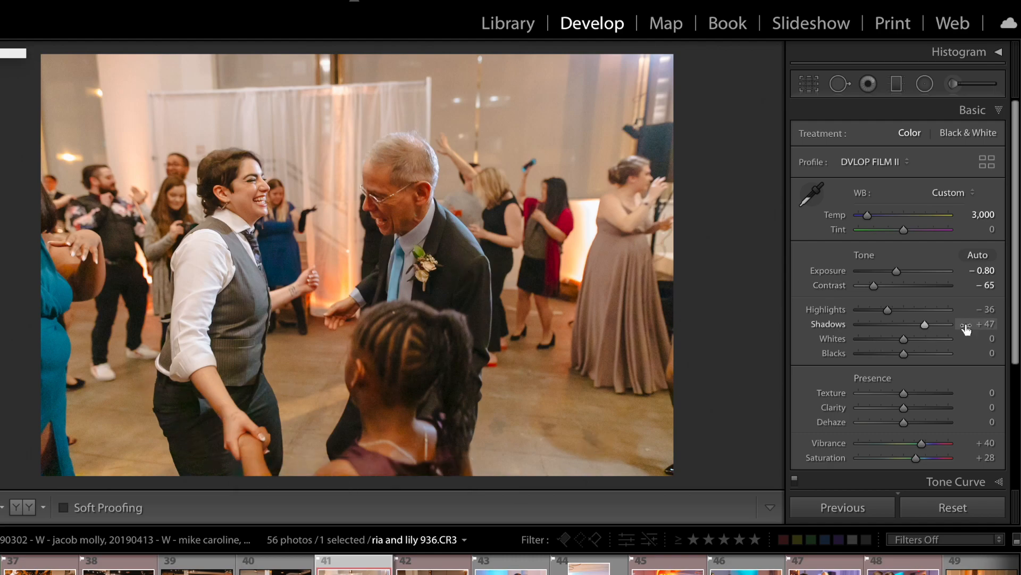
- Set the split toning shadows of photo 936 to hue 36 and saturation 10
{"action": "scroll", "coordinate": [965, 340], "scroll_direction": "down", "scroll_amount": 5}
{"action": "left_click", "coordinate": [988, 326]}
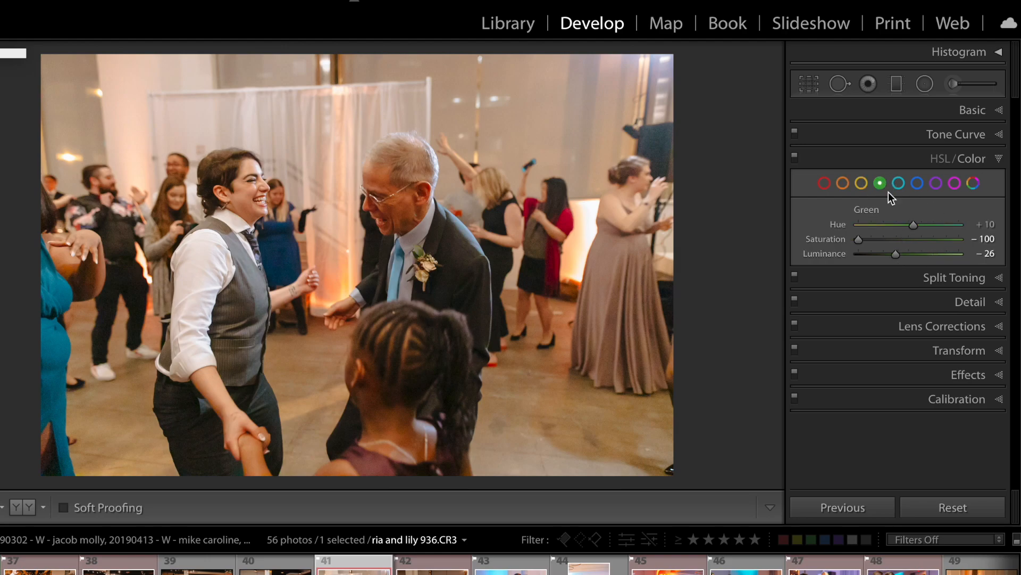
{"action": "left_click", "coordinate": [969, 278]}
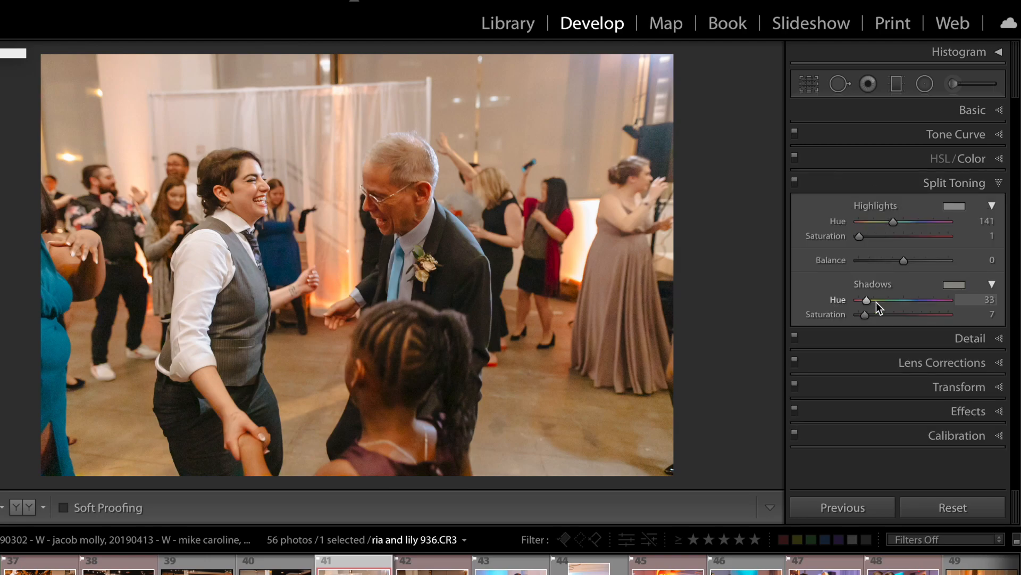
{"action": "left_click", "coordinate": [903, 314]}
{"action": "left_click_drag", "start_coordinate": [865, 300], "coordinate": [866, 304]}
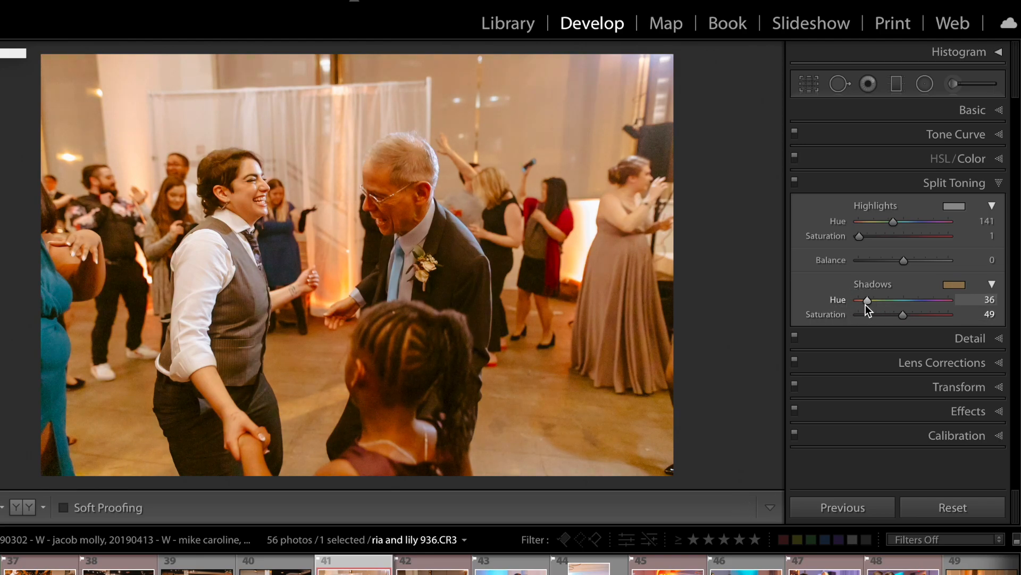
{"action": "left_click", "coordinate": [866, 314]}
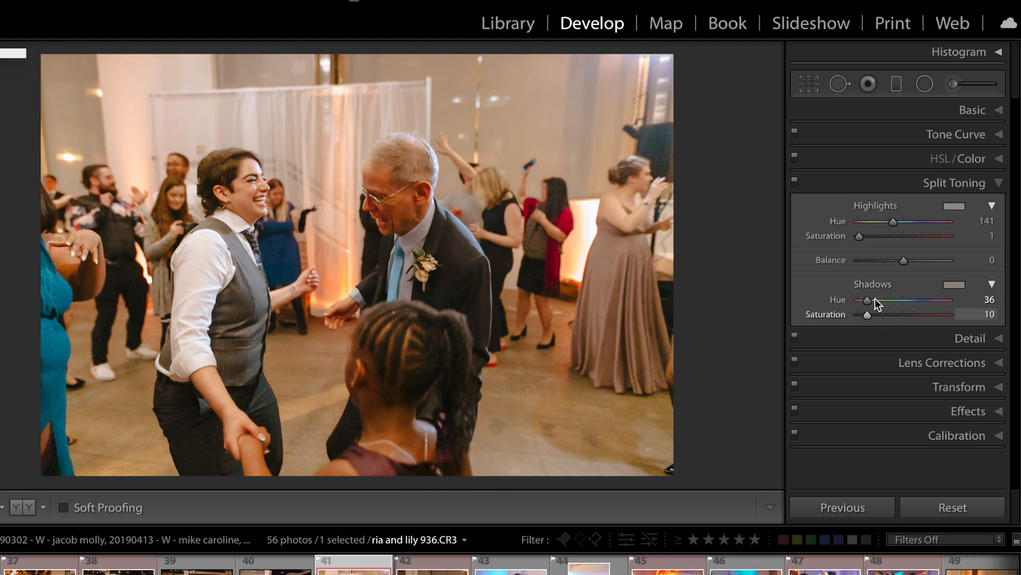
- Set the split toning balance of photo 936 to +100 with shadow saturation 37, and lower its exposure to −0.90
{"action": "left_click_drag", "start_coordinate": [905, 260], "coordinate": [945, 260]}
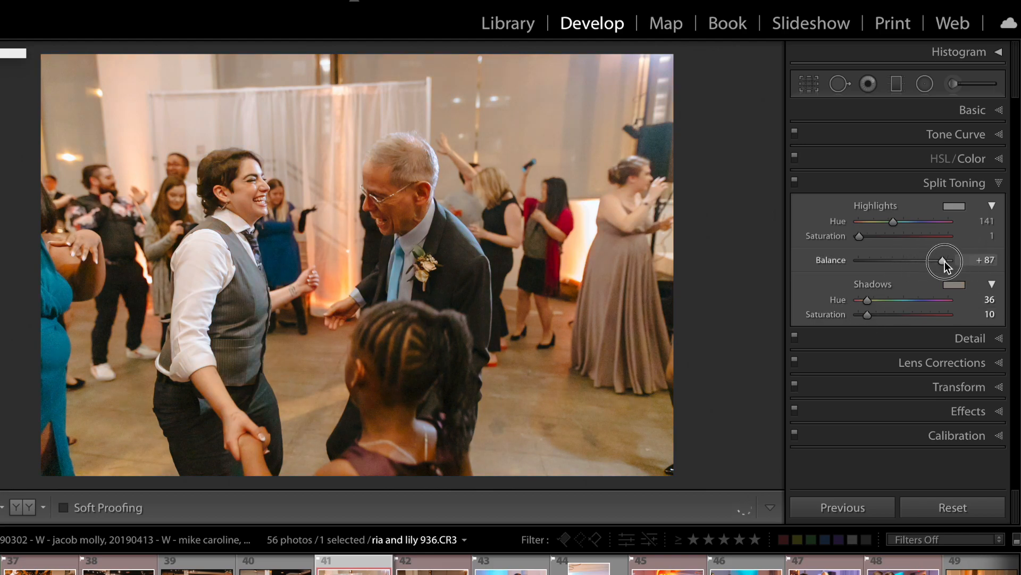
{"action": "left_click", "coordinate": [950, 315]}
{"action": "left_click_drag", "start_coordinate": [940, 260], "coordinate": [972, 255]}
{"action": "mouse_move", "coordinate": [901, 314]}
{"action": "left_mouse_down"}
{"action": "mouse_move", "coordinate": [867, 321]}
{"action": "mouse_move", "coordinate": [893, 322]}
{"action": "left_mouse_up"}
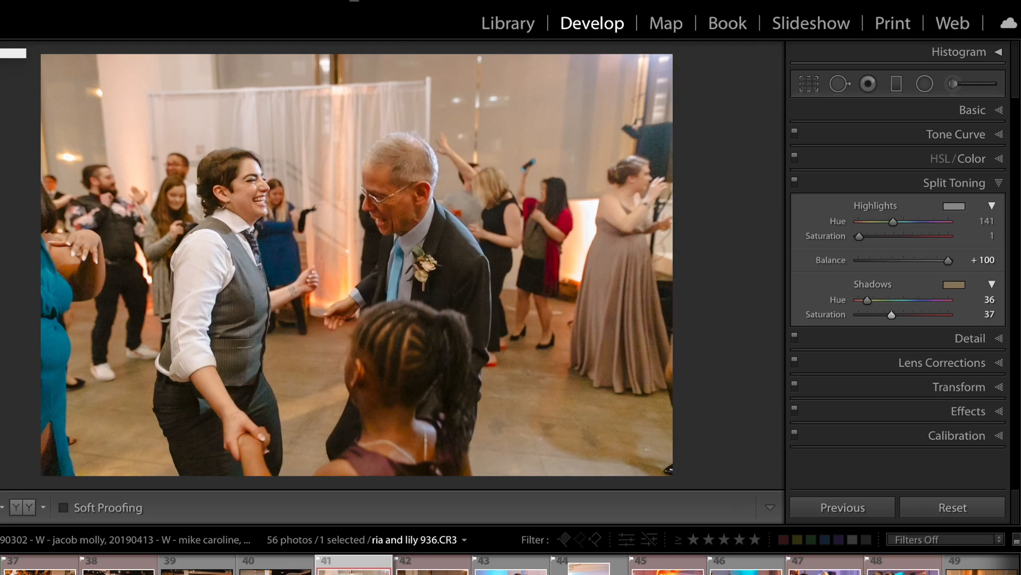
{"action": "left_click", "coordinate": [973, 109]}
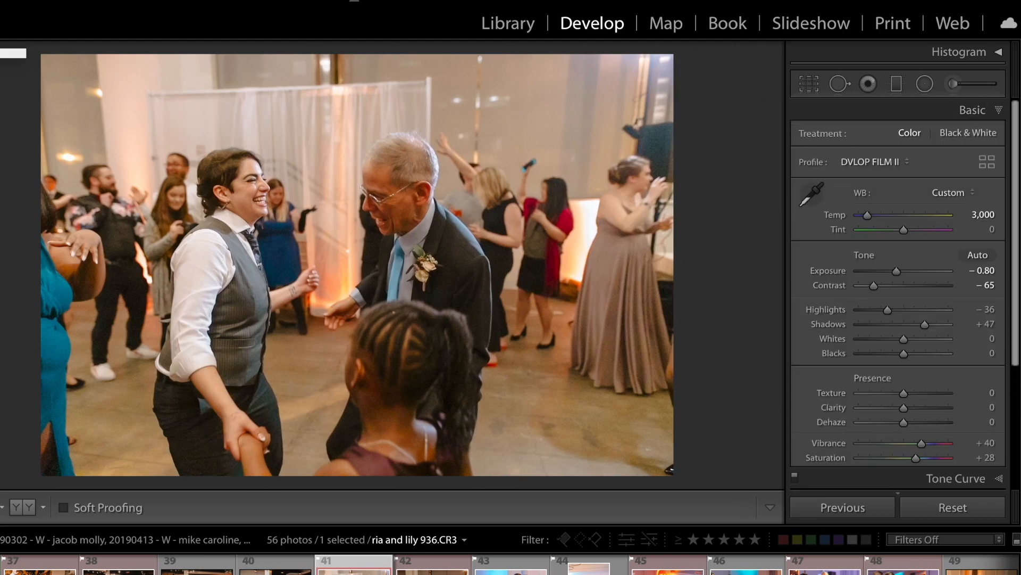
{"action": "key", "text": "="}
- Crop photo 939 tighter around the dancing couple and the child
{"action": "key", "text": "Right"}
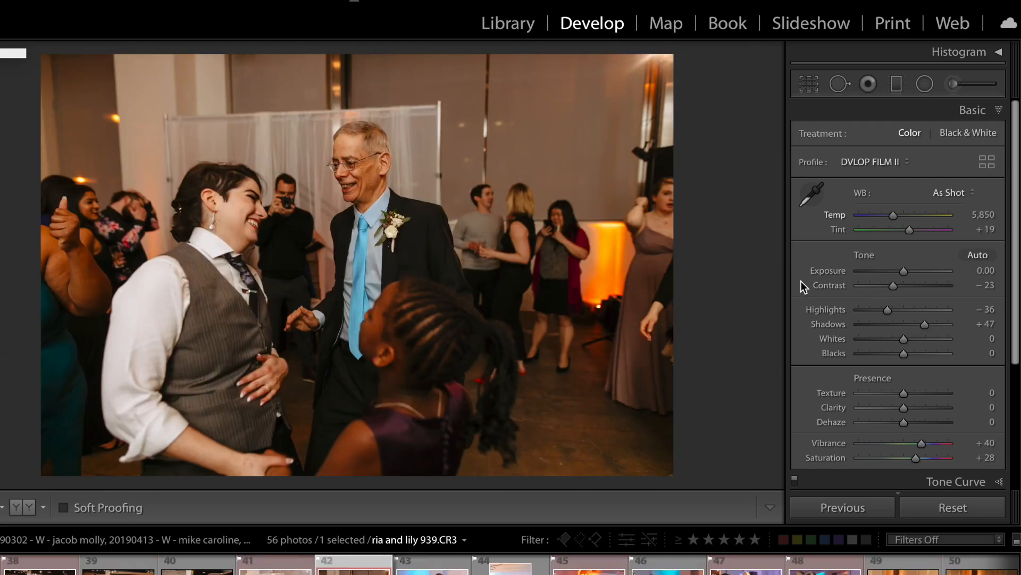
{"action": "key", "text": "r"}
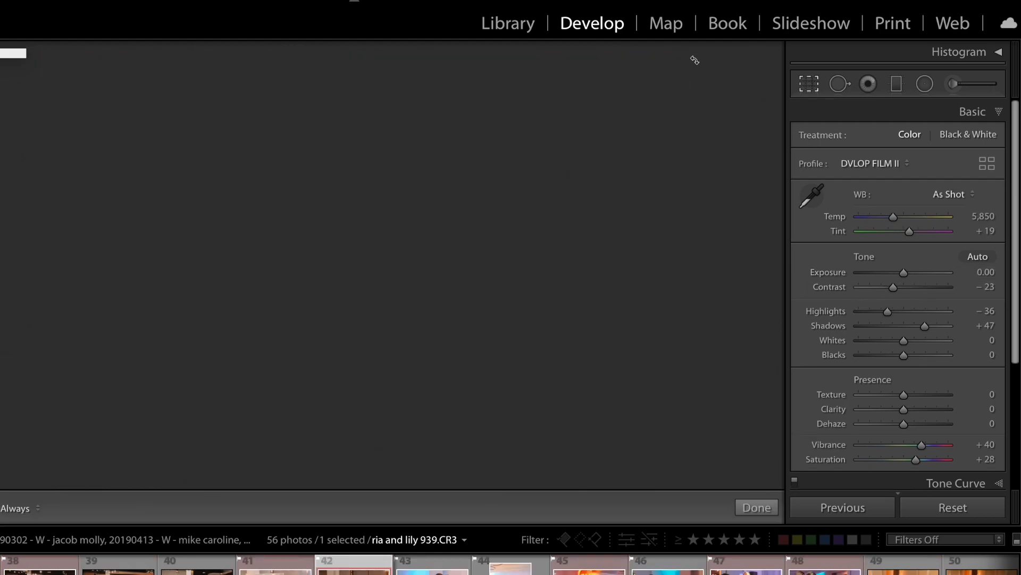
{"action": "left_click_drag", "start_coordinate": [657, 74], "coordinate": [588, 114]}
{"action": "left_click_drag", "start_coordinate": [700, 117], "coordinate": [701, 137]}
{"action": "key", "text": "Return"}
- Set the contrast of photo 939 to −60 and its exposure to +0.40
{"action": "left_click_drag", "start_coordinate": [893, 285], "coordinate": [876, 286]}
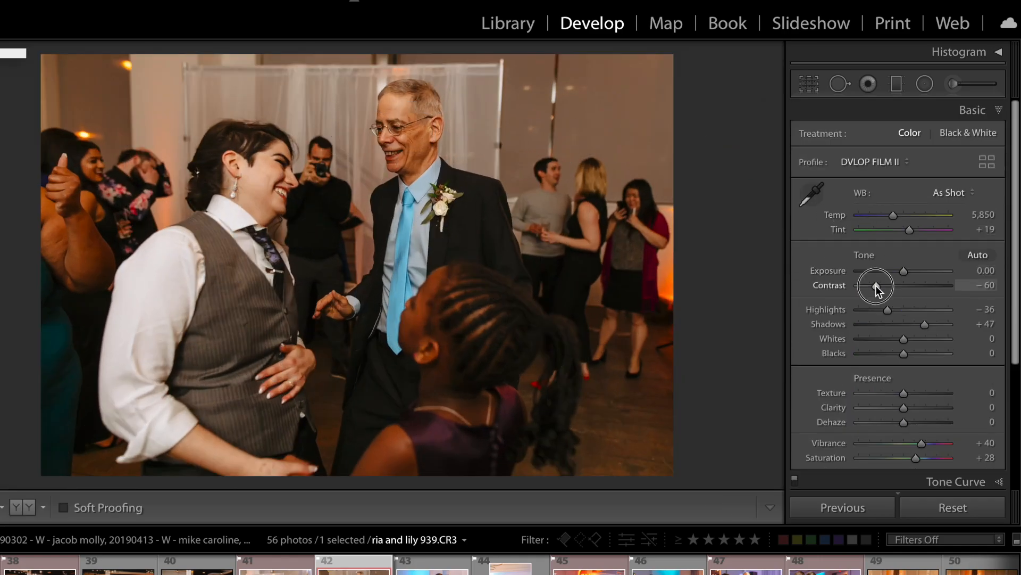
{"action": "key", "text": "period"}
{"action": "key", "text": "period"}
{"action": "key", "text": "period"}
{"action": "key", "text": "equal"}
{"action": "key", "text": "equal"}
{"action": "key", "text": "equal"}
{"action": "key", "text": "equal"}
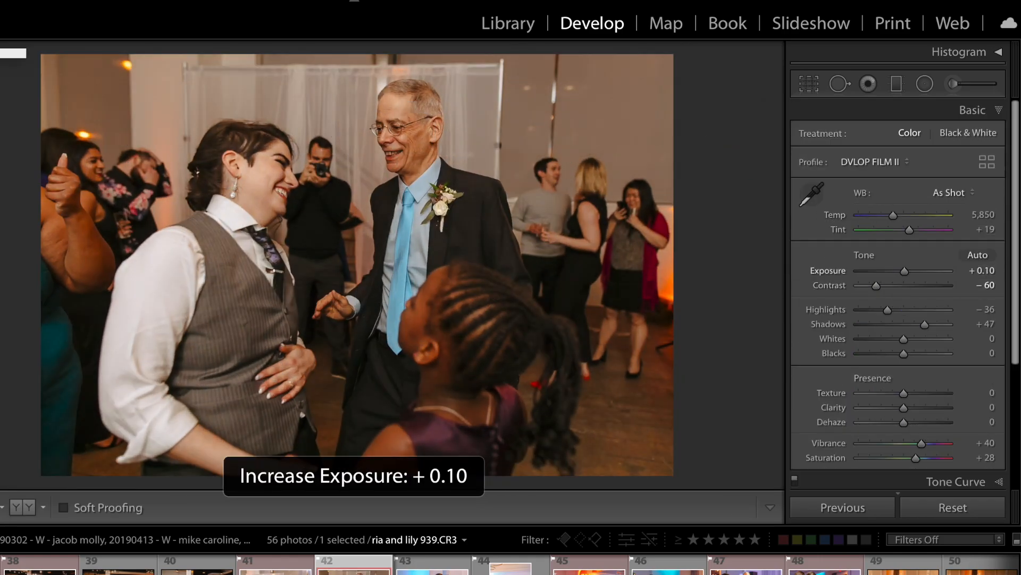
- Compare photos 936 and 939 side by side, and set the temperature of photo 936 to 3,050 and its tint to +5
{"action": "key", "text": "shift+Left"}
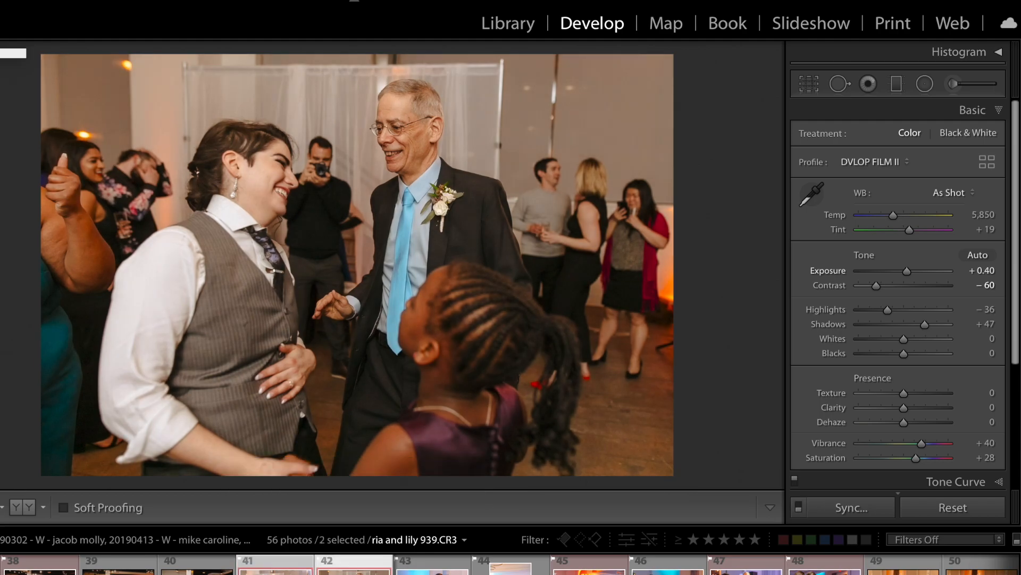
{"action": "key", "text": "n"}
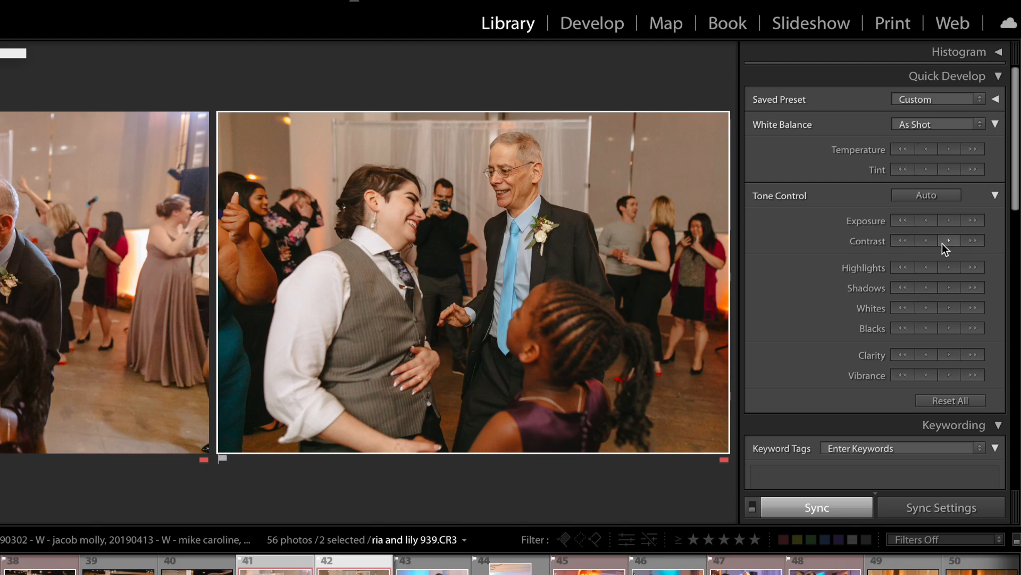
{"action": "left_click", "coordinate": [950, 171]}
{"action": "left_click", "coordinate": [176, 162]}
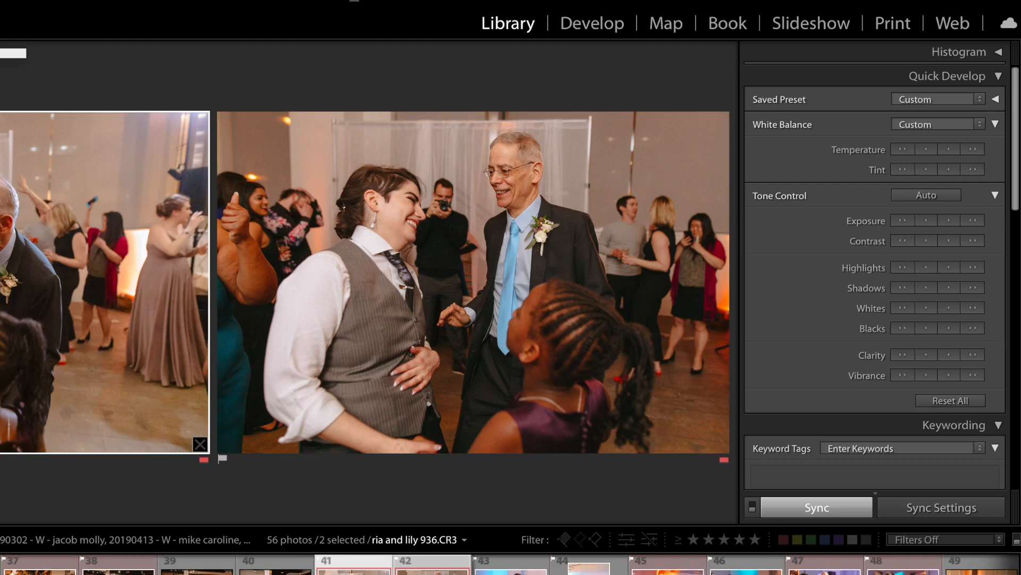
{"action": "left_click", "coordinate": [598, 22]}
{"action": "scroll", "coordinate": [934, 397], "scroll_direction": "down", "scroll_amount": 3}
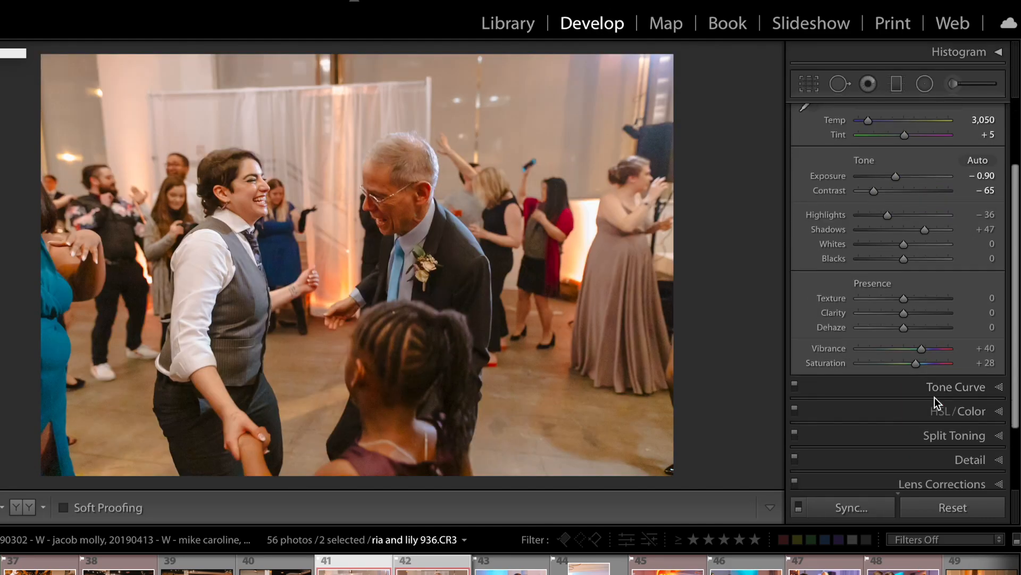
- Set the orange hue of photo 936 to +7 and its orange saturation to −21
{"action": "left_click", "coordinate": [972, 347]}
{"action": "left_click", "coordinate": [825, 184]}
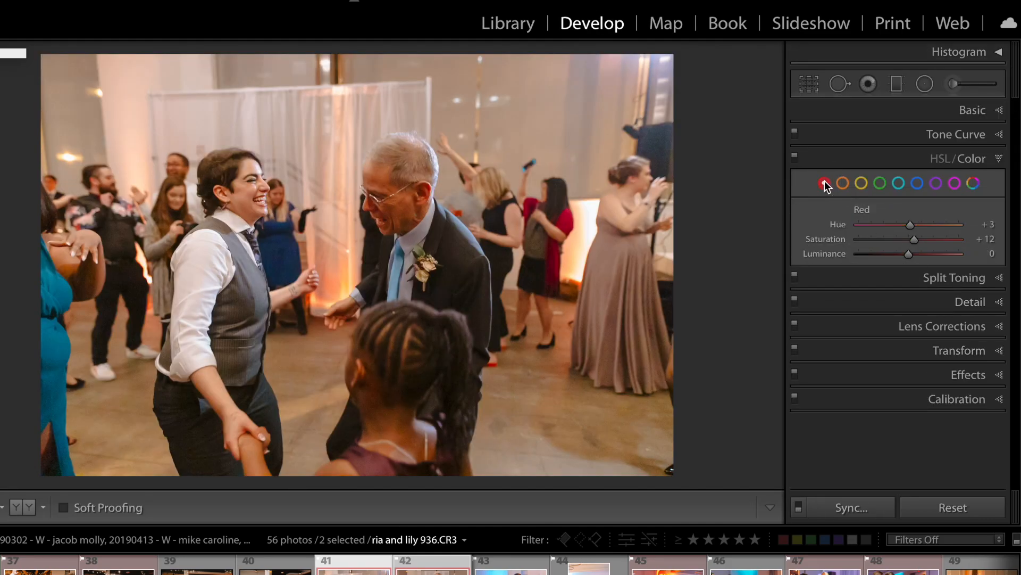
{"action": "left_click_drag", "start_coordinate": [911, 226], "coordinate": [893, 239]}
{"action": "left_click", "coordinate": [843, 183]}
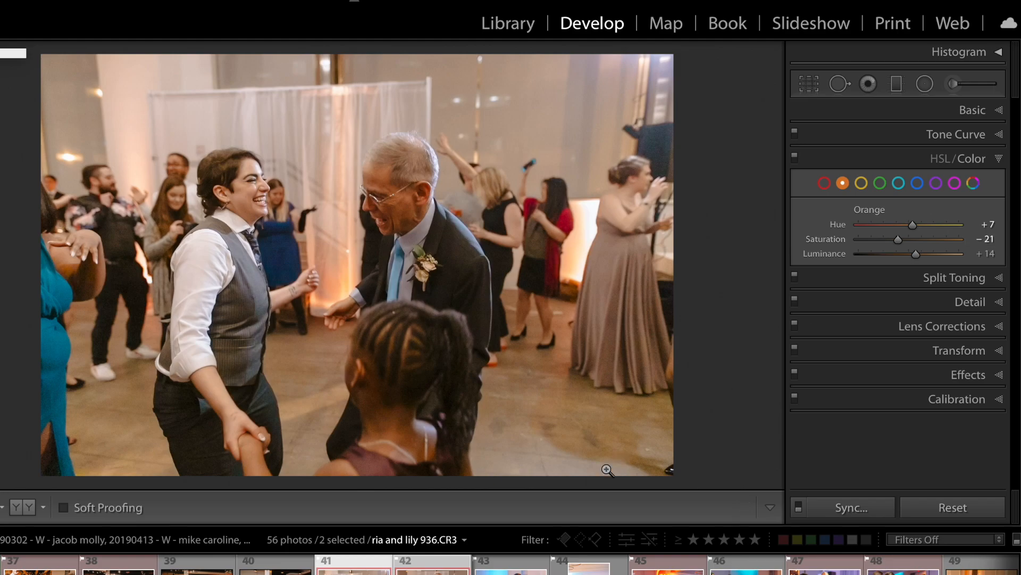
- Compare the skin tones of photos 936 and 939 side by side
{"action": "key", "text": "n"}
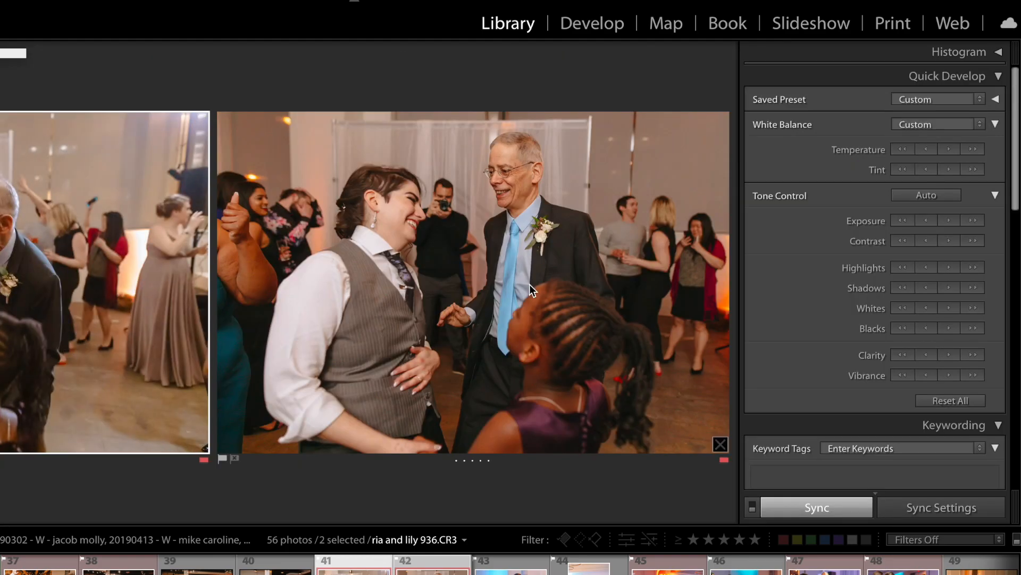
{"action": "left_click", "coordinate": [464, 295]}
{"action": "left_click", "coordinate": [40, 290]}
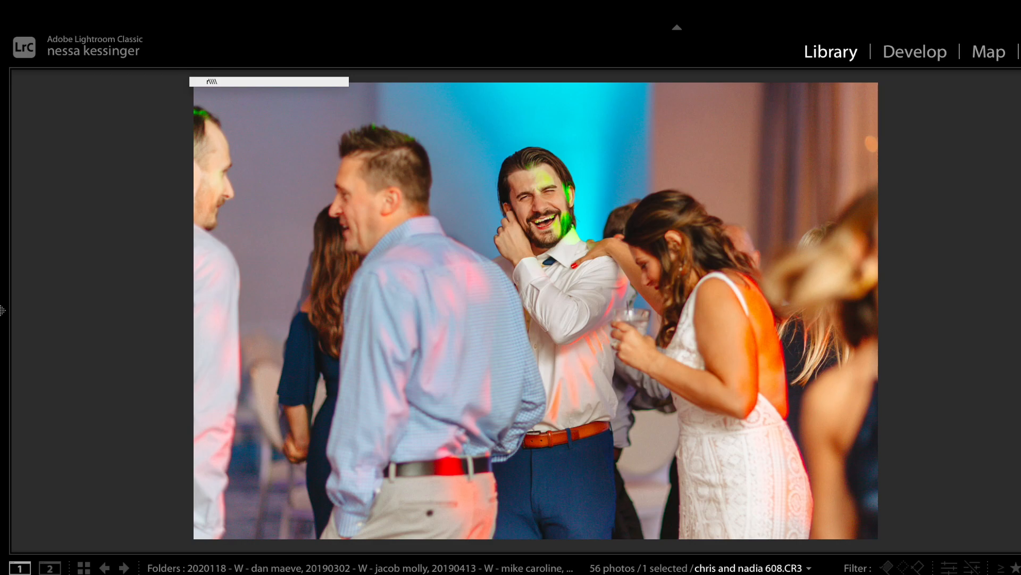
- Review the skin-tone reference portraits beside the couple's photos, collapse the reference note, and open the indoor first-dance photo for developing
{"action": "key", "text": "Right"}
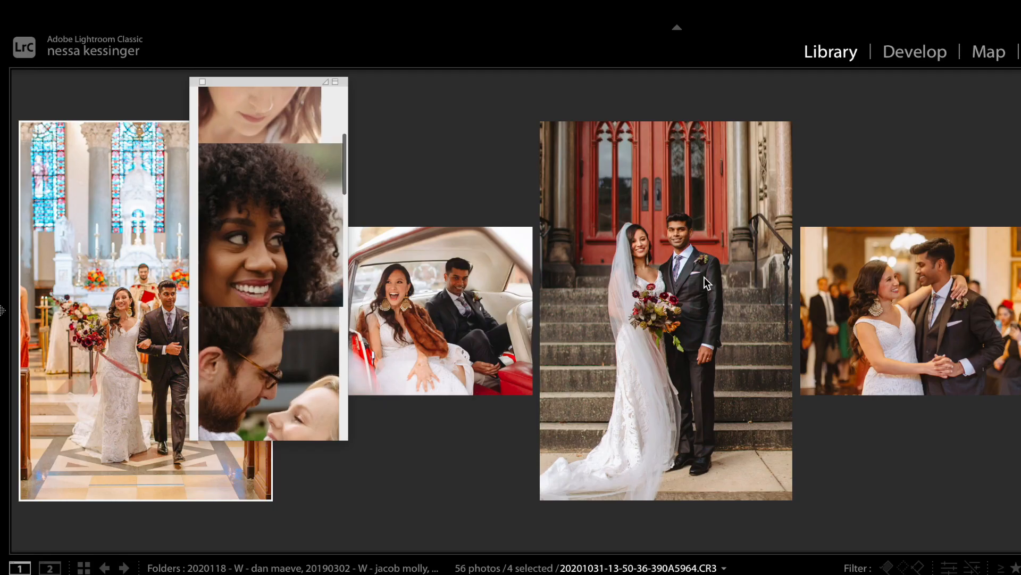
{"action": "scroll", "coordinate": [288, 80], "scroll_direction": "up", "scroll_amount": 2}
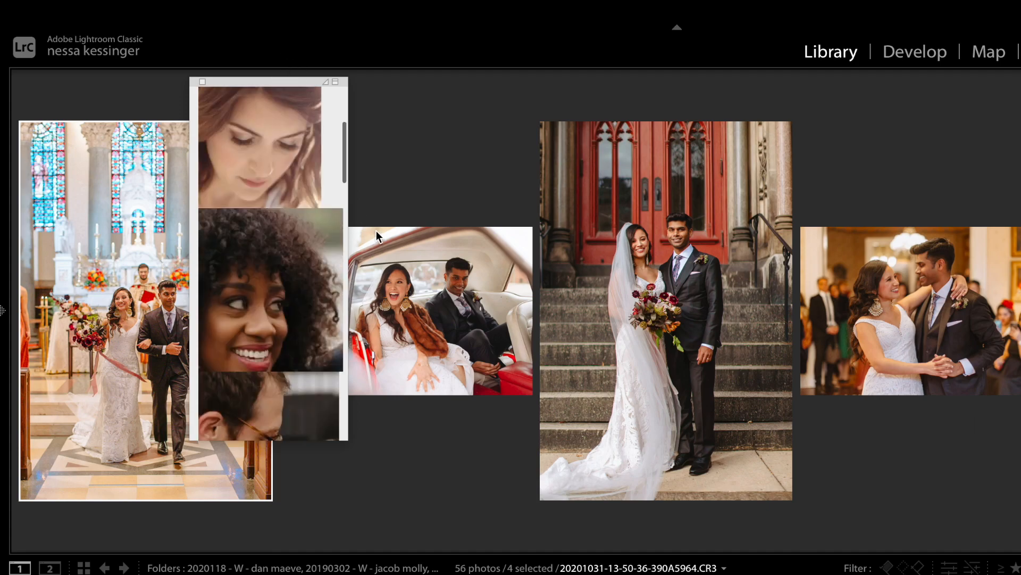
{"action": "double_click", "coordinate": [288, 83]}
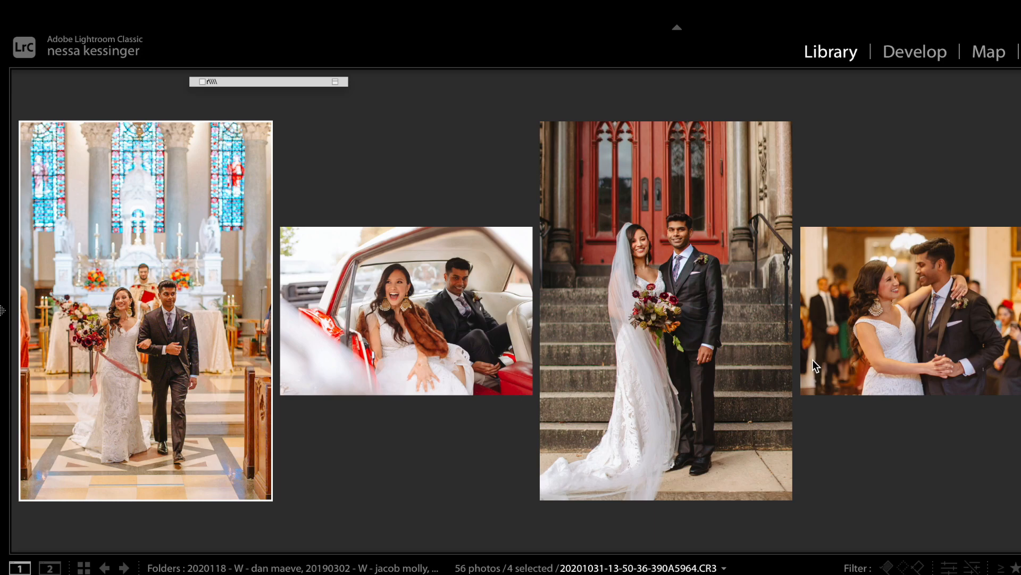
{"action": "double_click", "coordinate": [181, 335]}
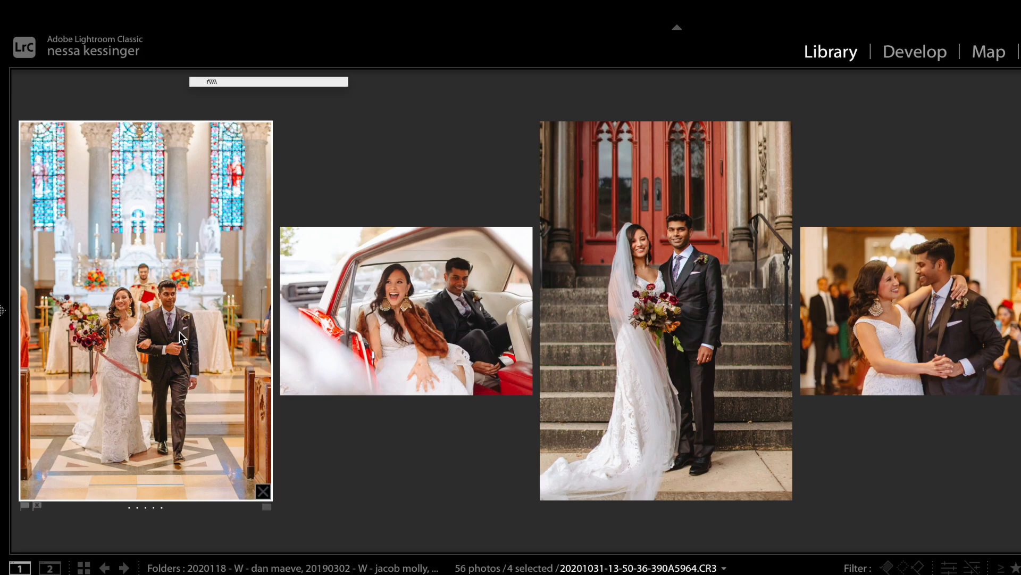
{"action": "left_click", "coordinate": [910, 53]}
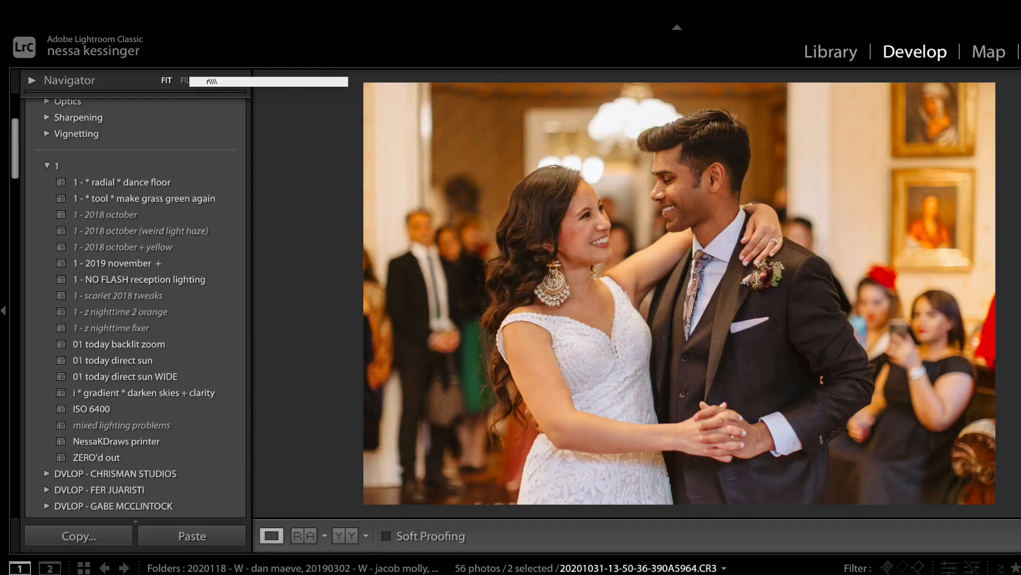
- Straighten the first-dance photo by rotating its crop
{"action": "key", "text": "c"}
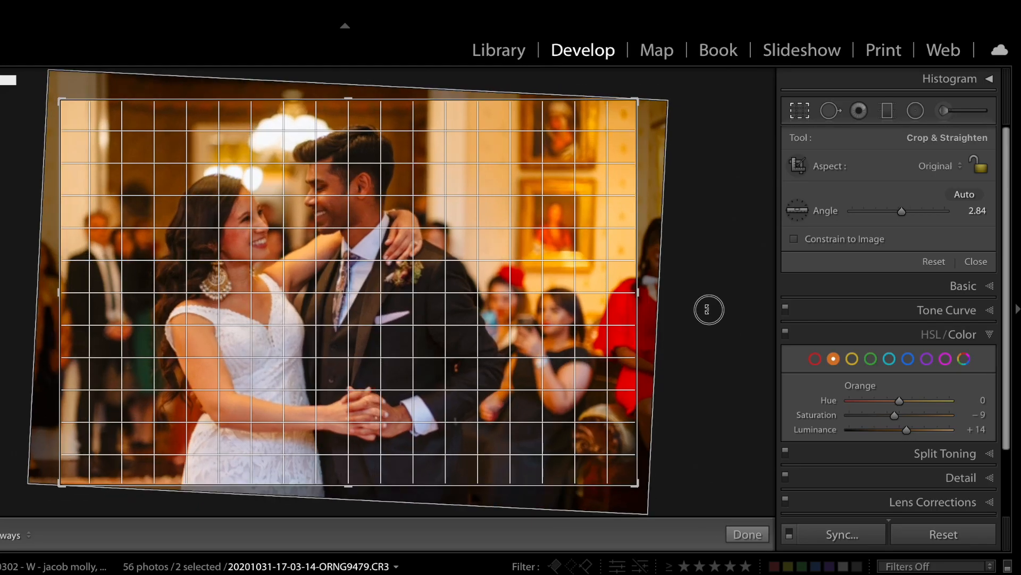
{"action": "left_click_drag", "start_coordinate": [707, 308], "coordinate": [699, 385]}
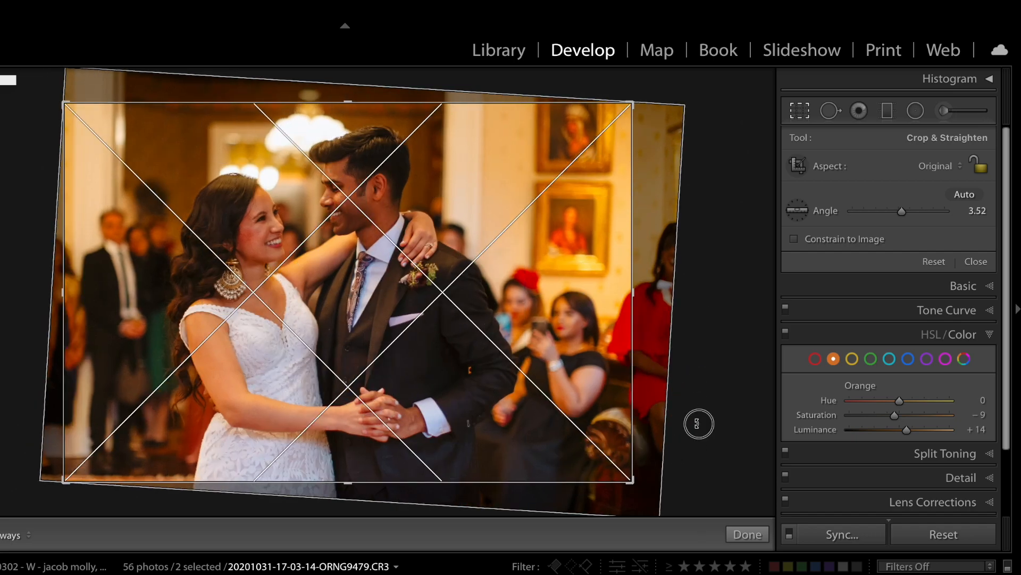
{"action": "left_click_drag", "start_coordinate": [699, 424], "coordinate": [700, 413]}
- Sample the white balance from the bride's white dress and raise the exposure to +0.70
{"action": "key", "text": "w"}
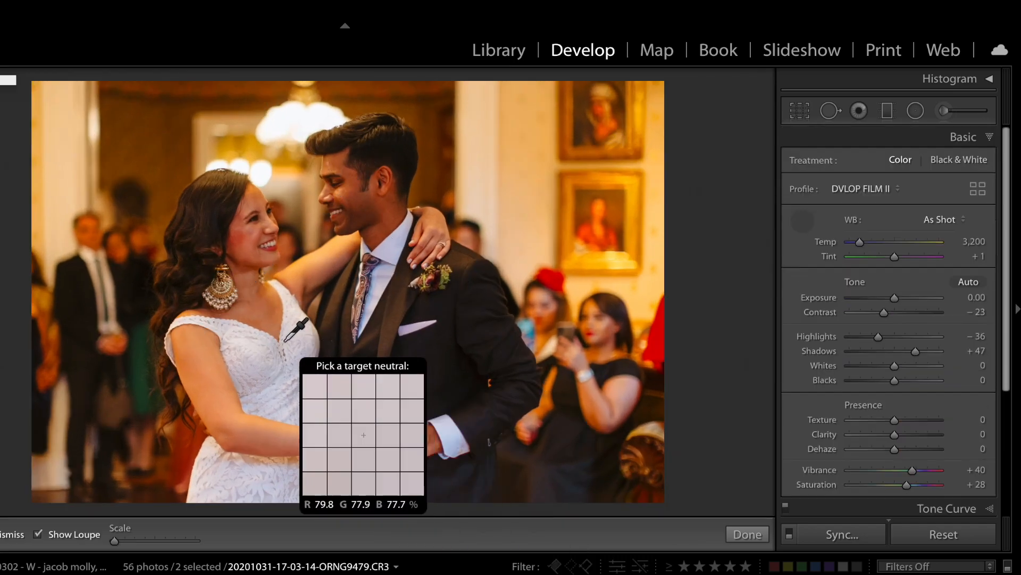
{"action": "left_click", "coordinate": [252, 347]}
{"action": "key", "text": "equal"}
{"action": "key", "text": "equal"}
{"action": "key", "text": "equal"}
{"action": "key", "text": "equal"}
{"action": "key", "text": "equal"}
{"action": "key", "text": "equal"}
{"action": "key", "text": "equal"}
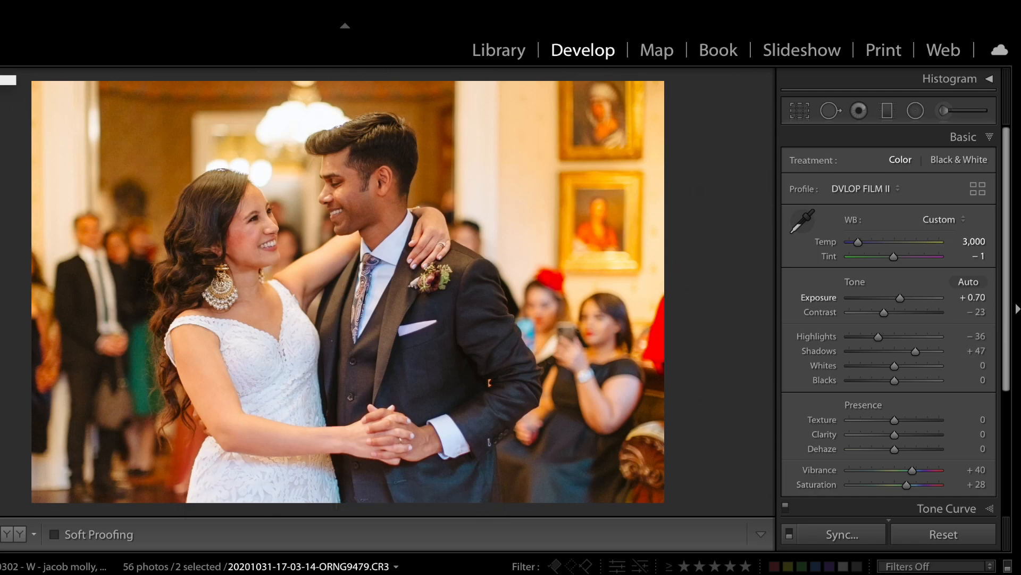
- Raise the exposure of the first-dance photo to +0.90 and lower its highlights to −86
{"action": "key", "text": "period"}
{"action": "key", "text": "period"}
{"action": "key", "text": "minus"}
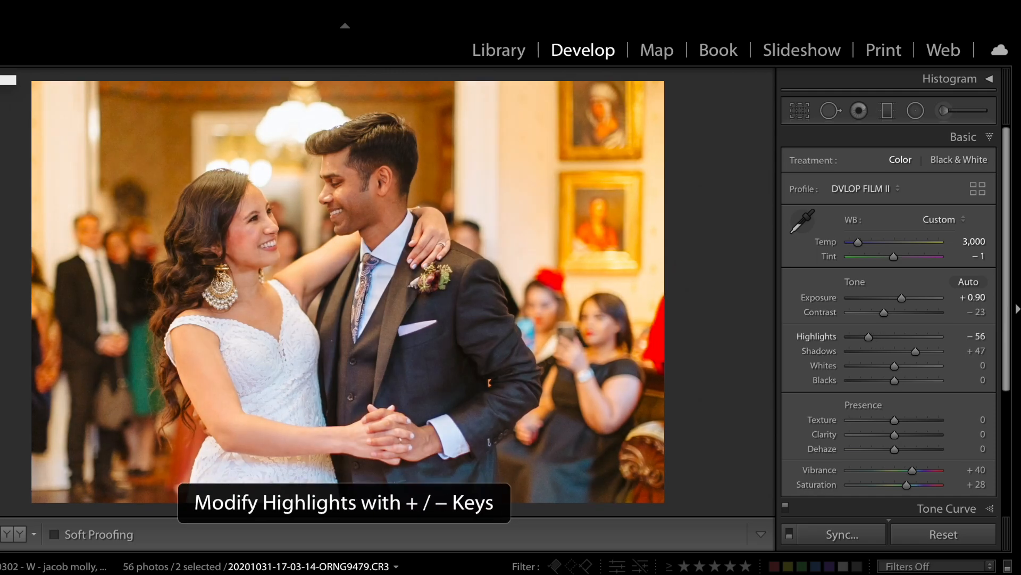
{"action": "key", "text": "minus"}
{"action": "key", "text": "minus"}
{"action": "key", "text": "minus"}
{"action": "key", "text": "minus"}
{"action": "key", "text": "minus"}
{"action": "key", "text": "minus"}
- Set the shadows of the first-dance photo to +27
{"action": "key", "text": "period"}
{"action": "key", "text": "equal"}
{"action": "key", "text": "equal"}
{"action": "key", "text": "equal"}
{"action": "key", "text": "comma"}
{"action": "key", "text": "comma"}
{"action": "key", "text": "period"}
{"action": "key", "text": "period"}
{"action": "key", "text": "minus"}
{"action": "key", "text": "minus"}
{"action": "key", "text": "minus"}
{"action": "key", "text": "minus"}
{"action": "key", "text": "minus"}
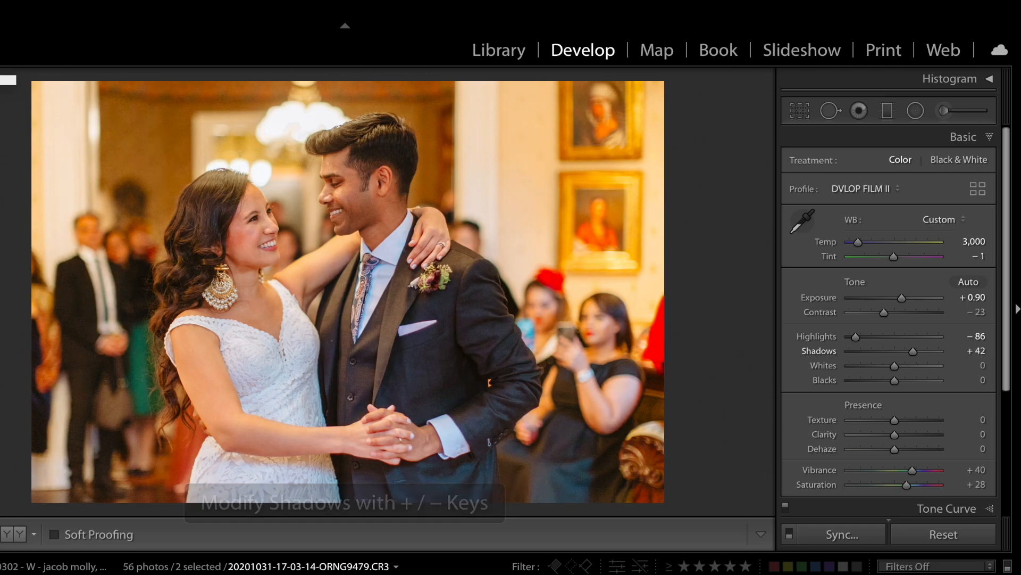
- Set the exposure of the first-dance photo to +0.70 and its contrast to −33
{"action": "key", "text": "comma"}
{"action": "key", "text": "comma"}
{"action": "key", "text": "comma"}
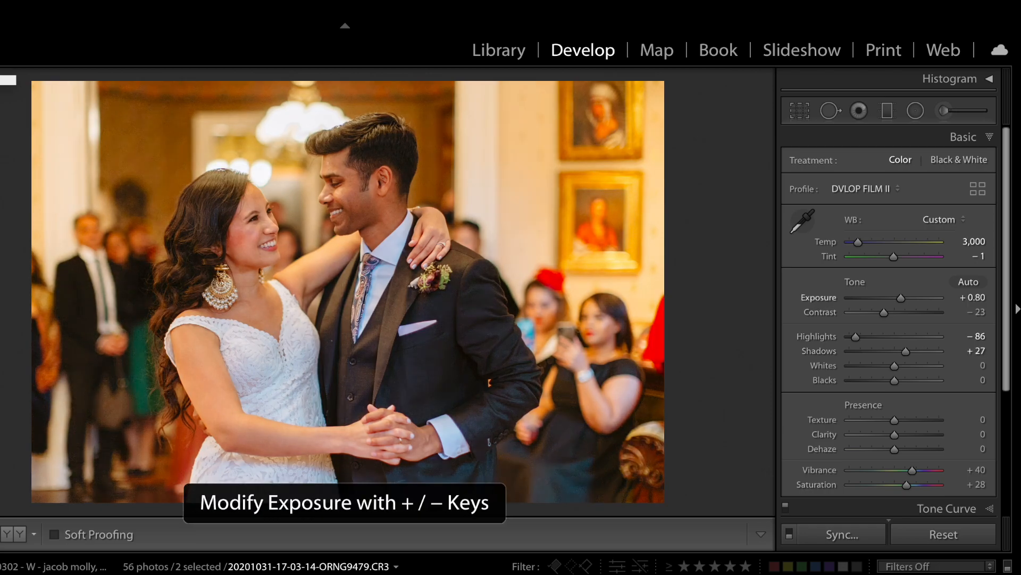
{"action": "key", "text": "period"}
{"action": "key", "text": "comma"}
{"action": "key", "text": "minus"}
{"action": "key", "text": "minus"}
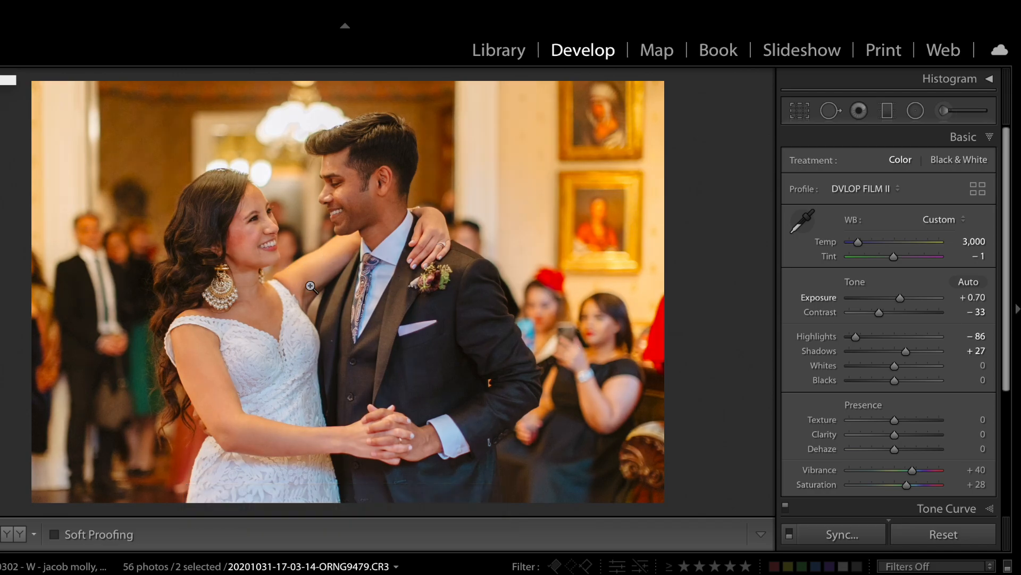
- Set the blue saturation of the first-dance photo to −100 to neutralize the groom's suit
{"action": "scroll", "coordinate": [974, 380], "scroll_direction": "down", "scroll_amount": 3}
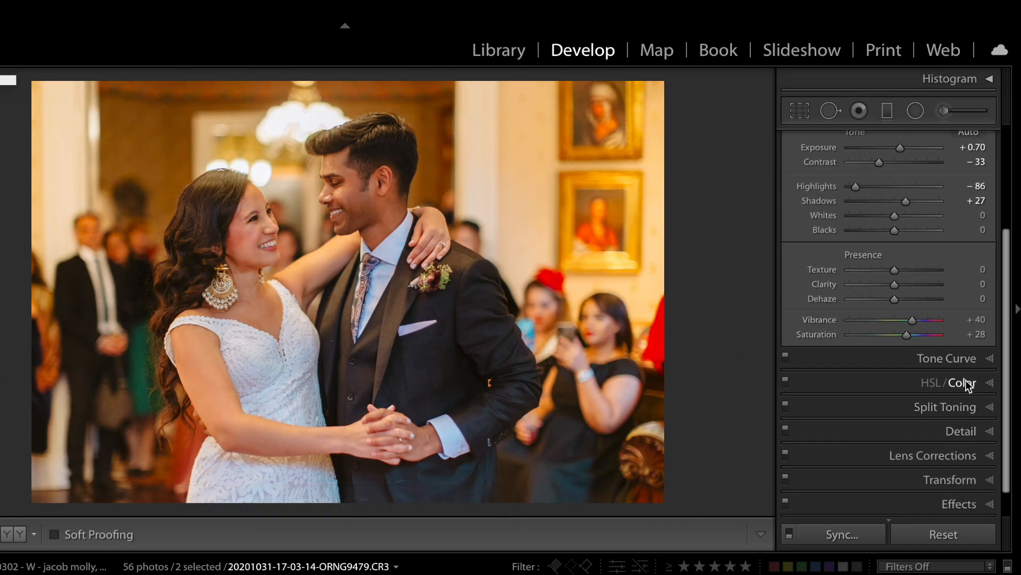
{"action": "left_click", "coordinate": [967, 381]}
{"action": "left_click", "coordinate": [905, 211]}
{"action": "left_click_drag", "start_coordinate": [861, 267], "coordinate": [815, 308]}
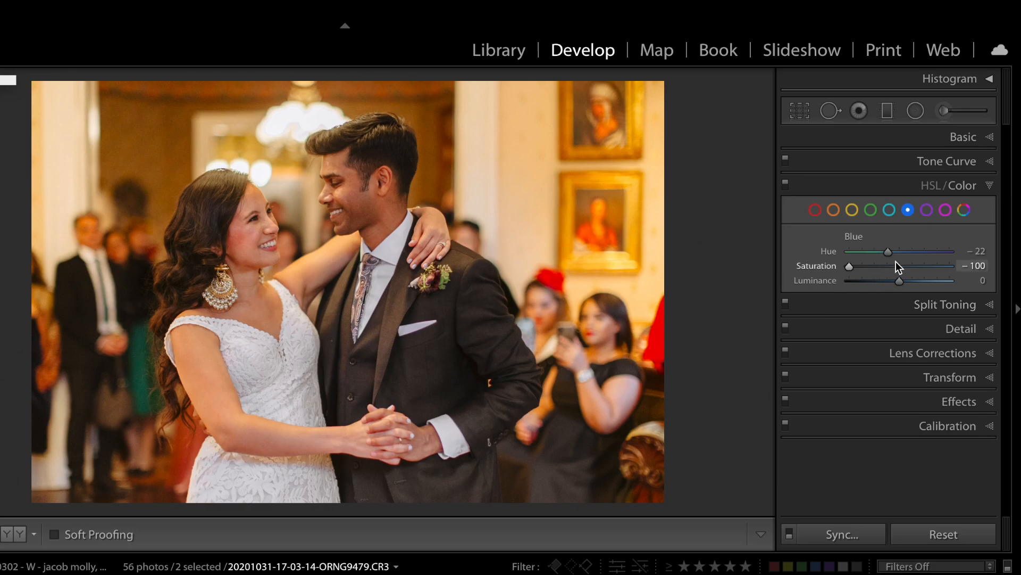
- Try different saturation values for the aqua and orange color ranges
{"action": "left_click", "coordinate": [887, 209]}
{"action": "left_click_drag", "start_coordinate": [854, 266], "coordinate": [903, 273]}
{"action": "left_click", "coordinate": [851, 210]}
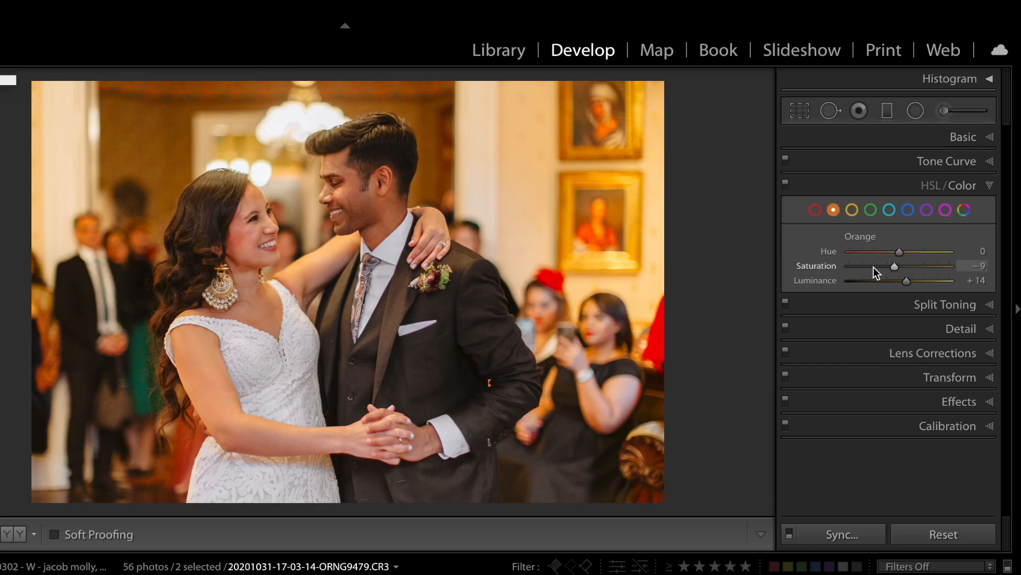
{"action": "left_click", "coordinate": [874, 266]}
{"action": "left_click_drag", "start_coordinate": [875, 269], "coordinate": [894, 265]}
- Add graduated filters with temperature −34 and no exposure change over the warm background on both sides of the couple
{"action": "left_click", "coordinate": [887, 110]}
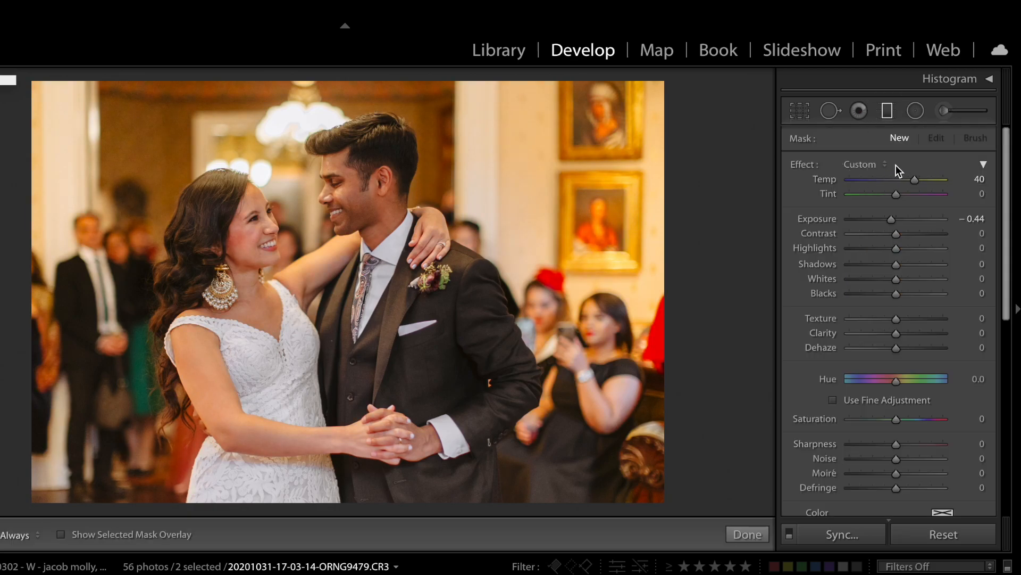
{"action": "double_click", "coordinate": [829, 178]}
{"action": "left_click_drag", "start_coordinate": [578, 232], "coordinate": [482, 296]}
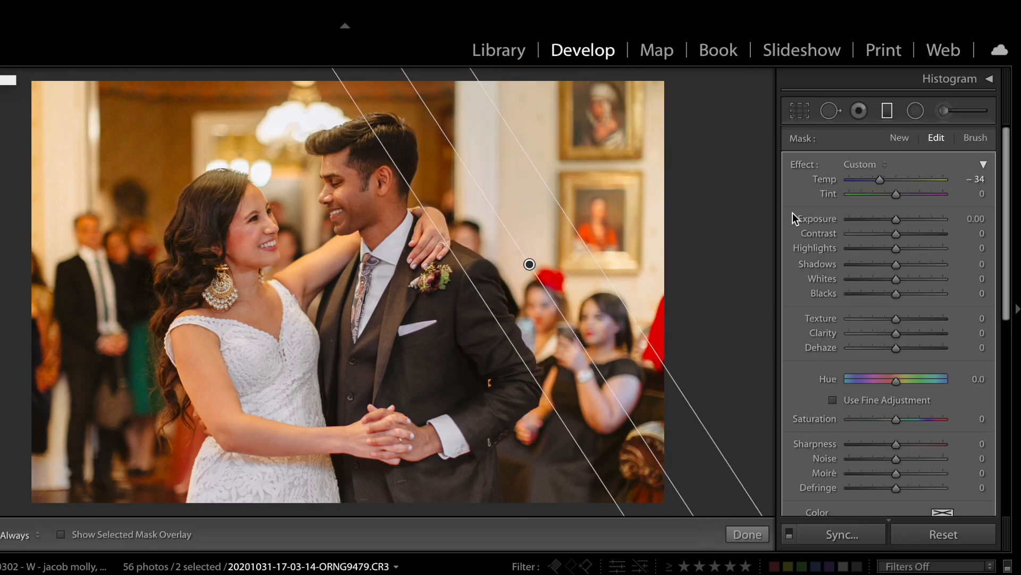
{"action": "left_click_drag", "start_coordinate": [83, 217], "coordinate": [200, 254]}
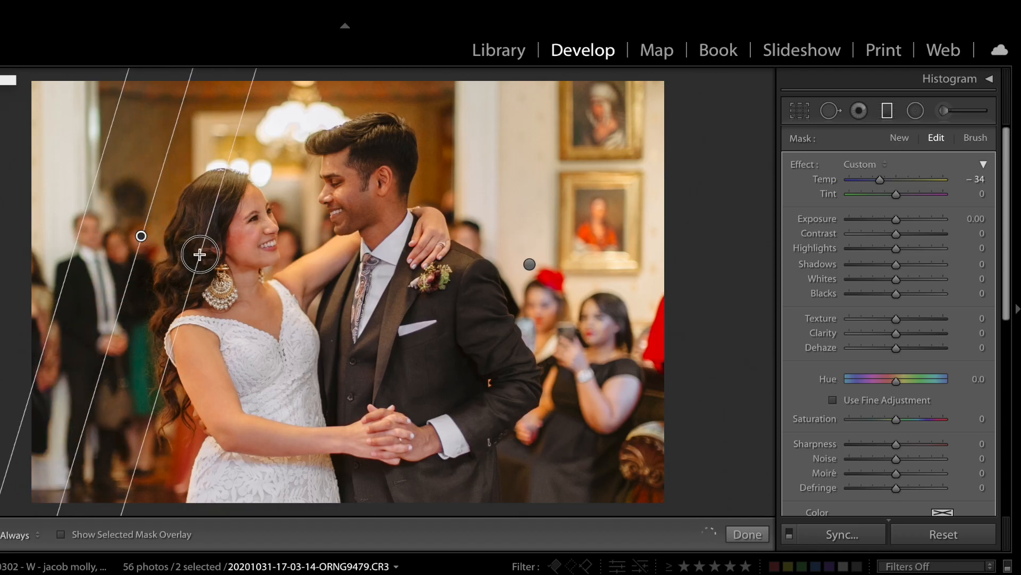